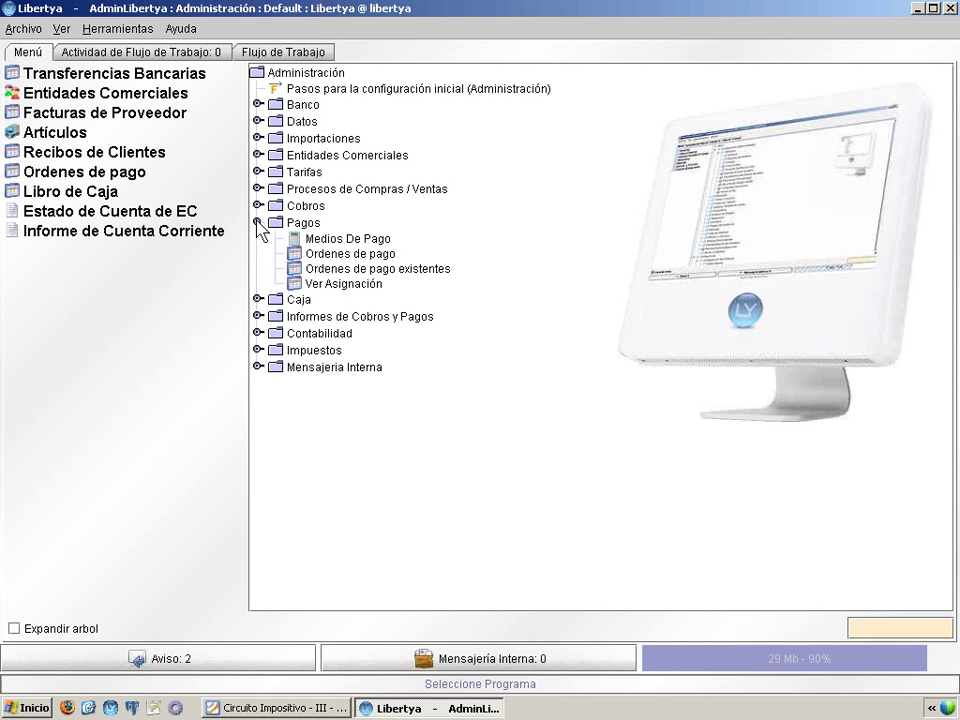
Step: Open the Ordenes de pago window and select Seven Computers as the business partner to be paid
left_click(356, 258)
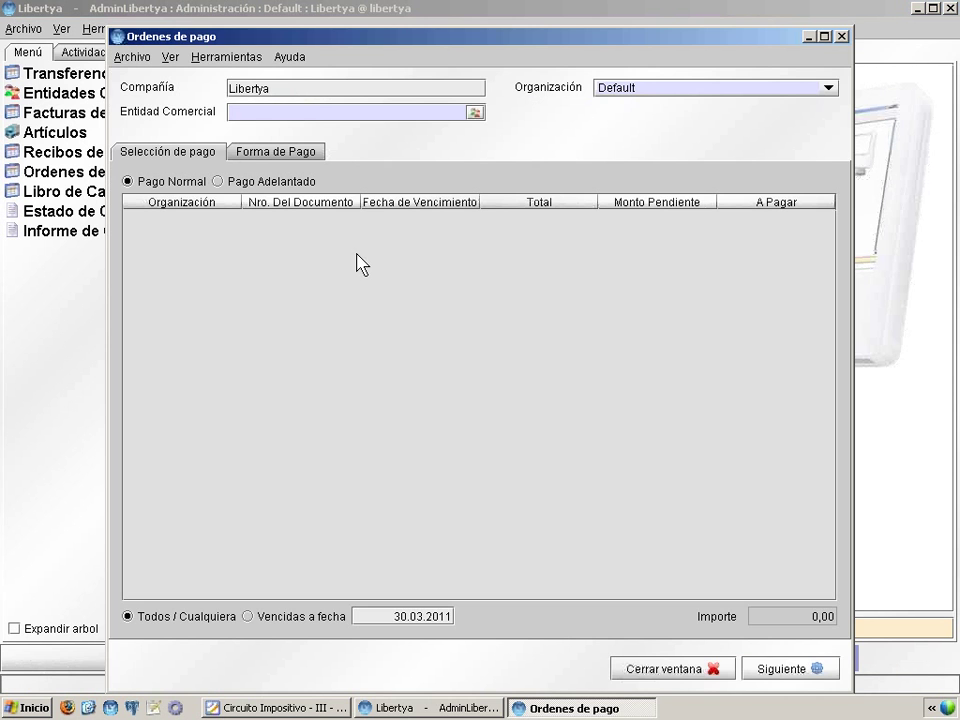
left_click(301, 108)
type("seven")
key("Return")
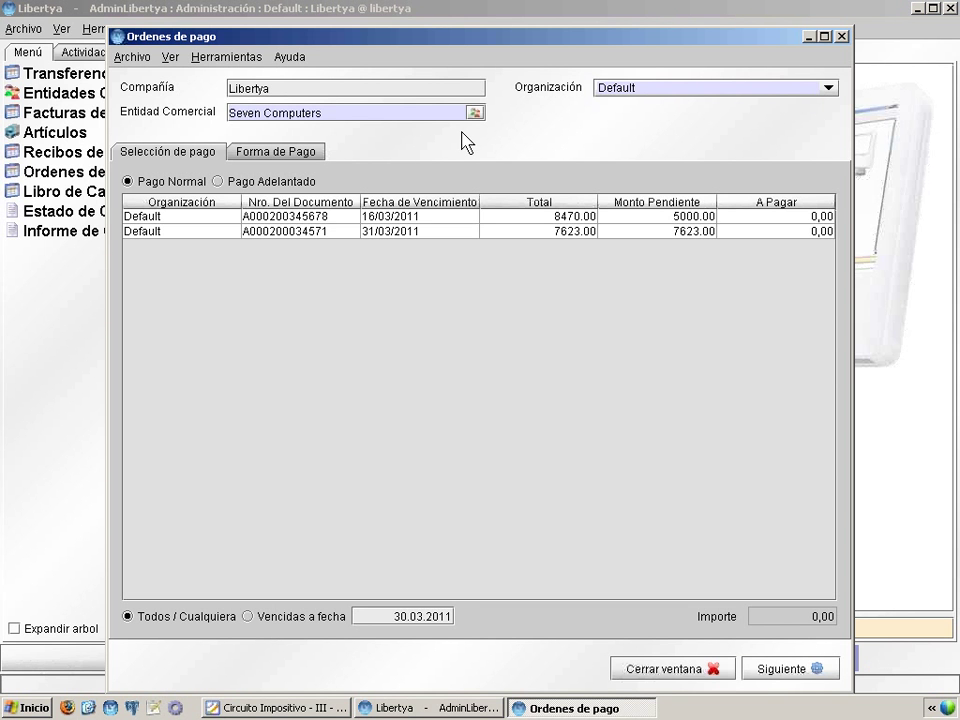
Step: Check the withholding scheme assigned to Seven Computers in its supplier record, and close the record
right_click(345, 111)
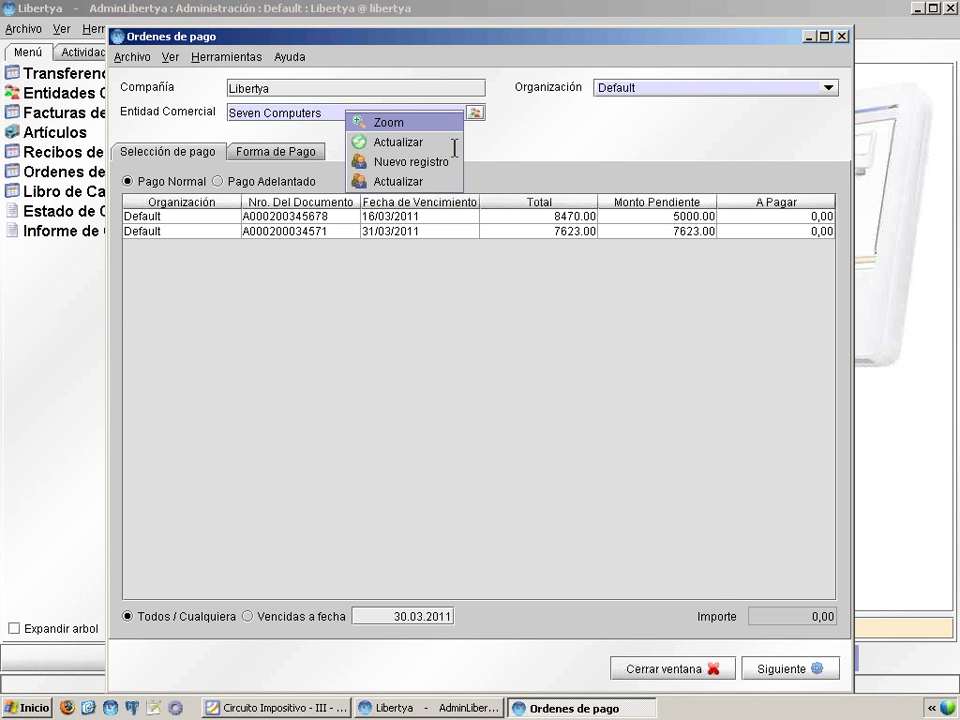
left_click(916, 9)
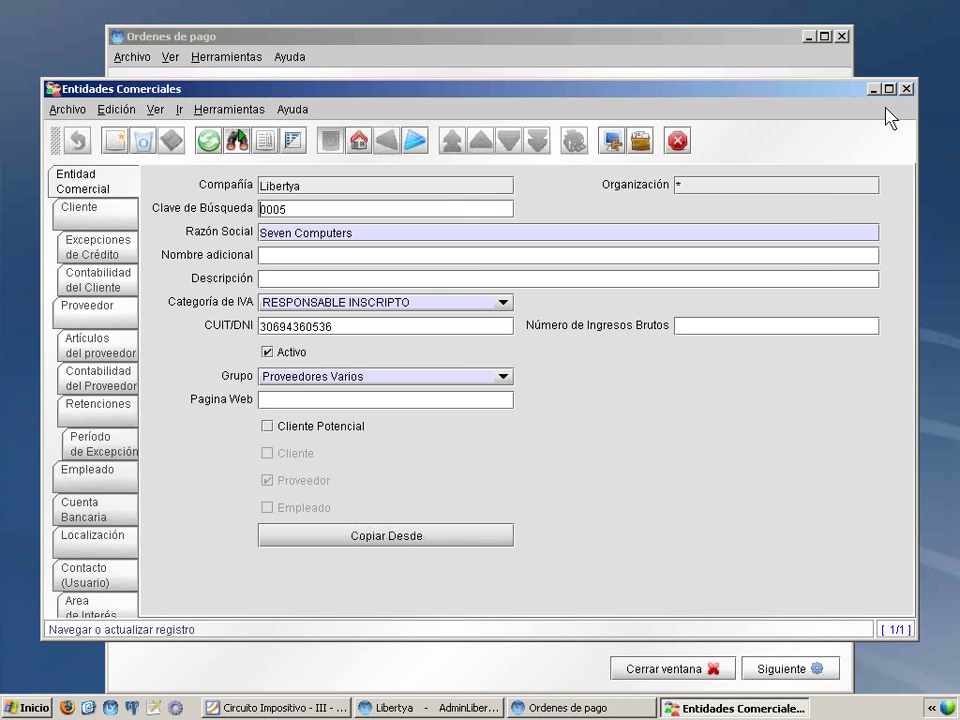
left_click(888, 89)
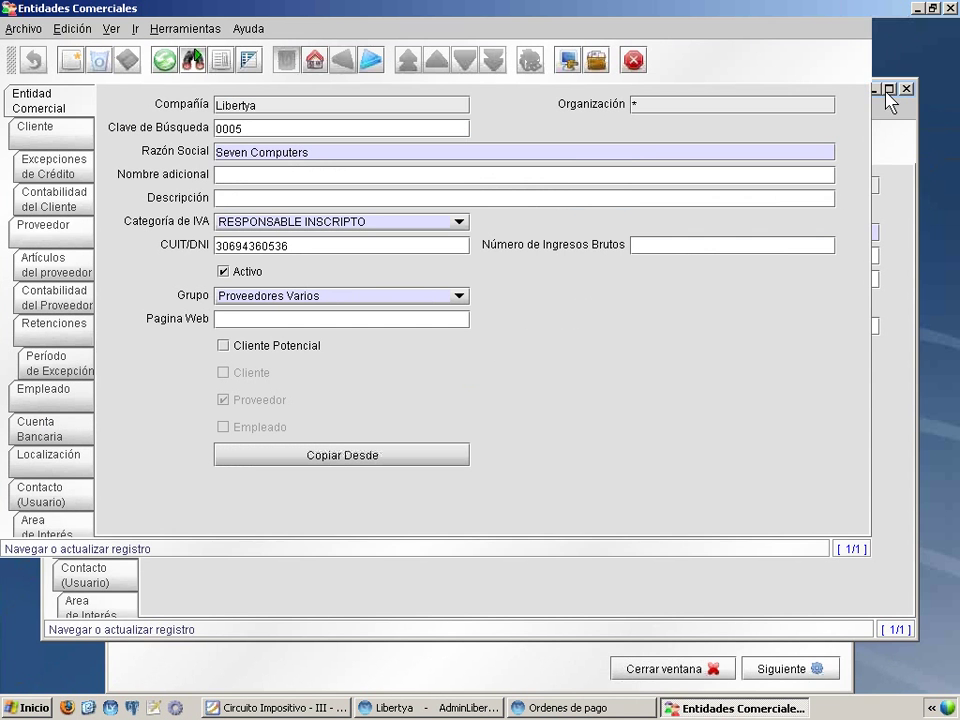
left_click(47, 232)
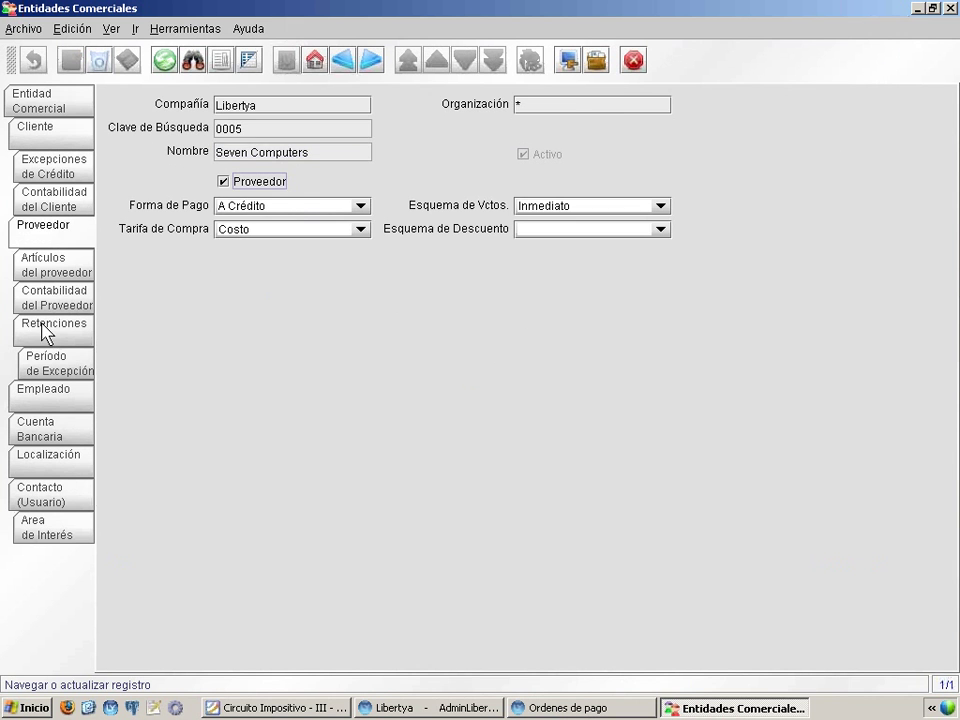
left_click(44, 326)
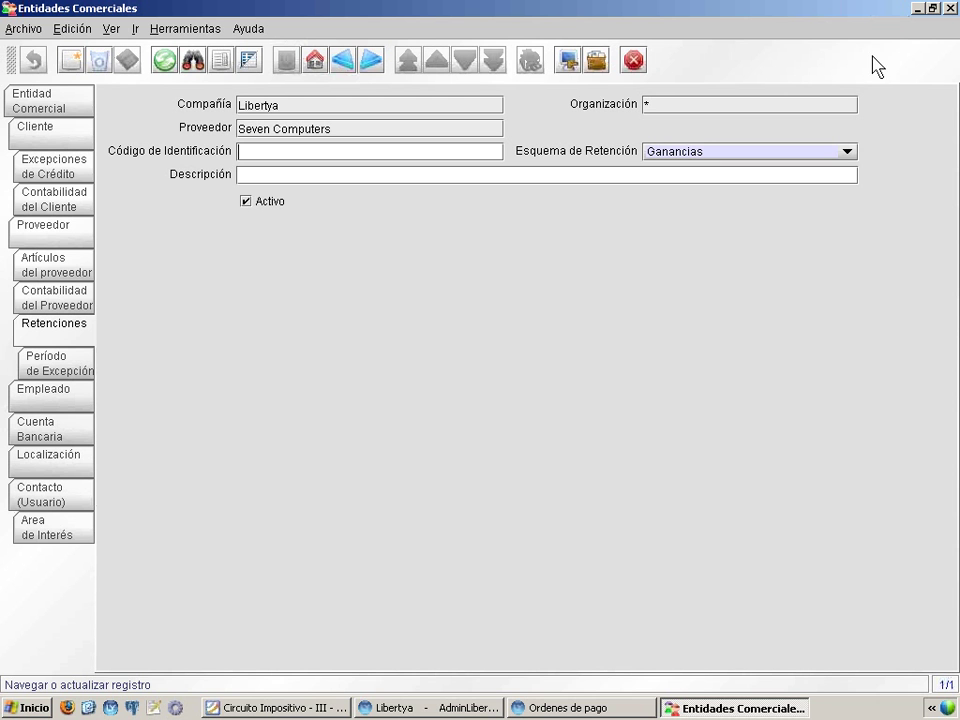
left_click(950, 8)
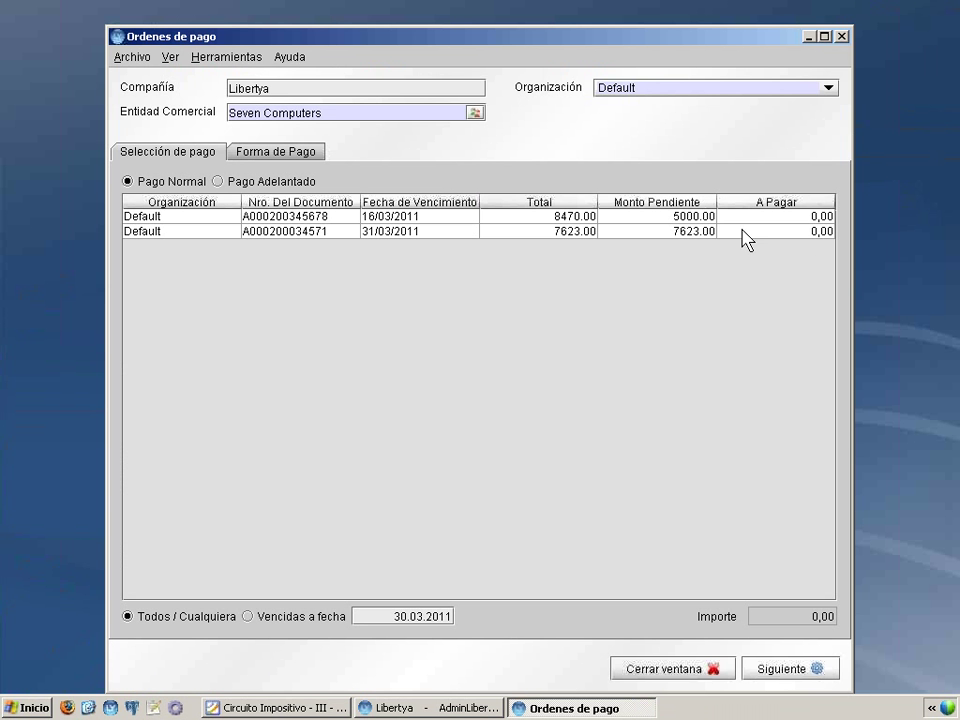
Step: Set the amount to pay to 5000 for the Seven Computers invoice due 16/03/2011
left_click(780, 216)
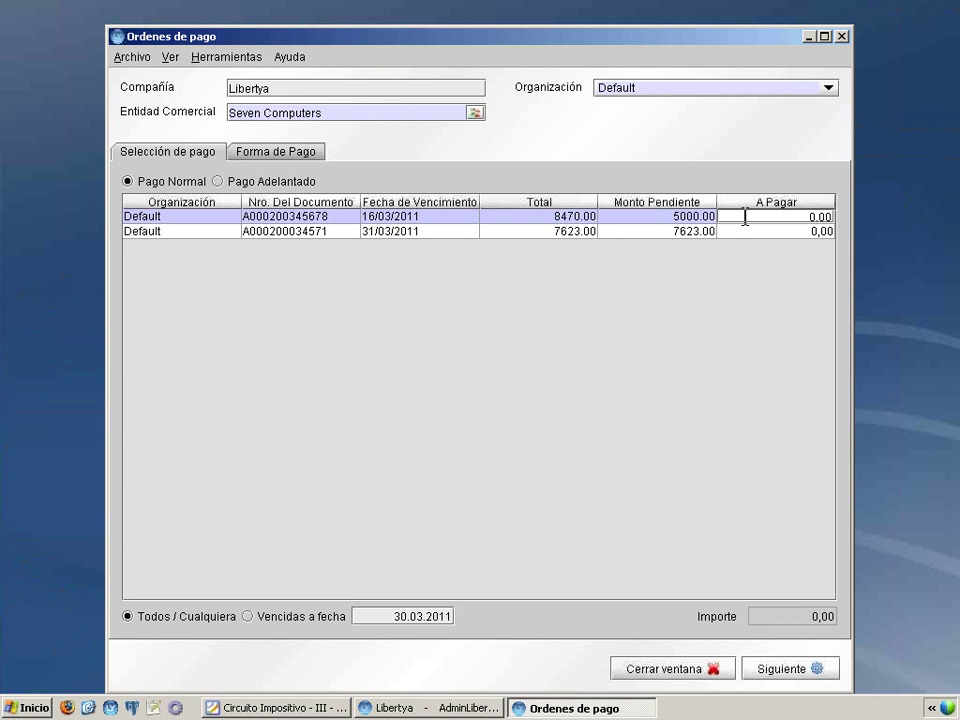
key("End")
key("BackSpace")
key("BackSpace")
key("BackSpace")
key("BackSpace")
type("5000")
key("Return")
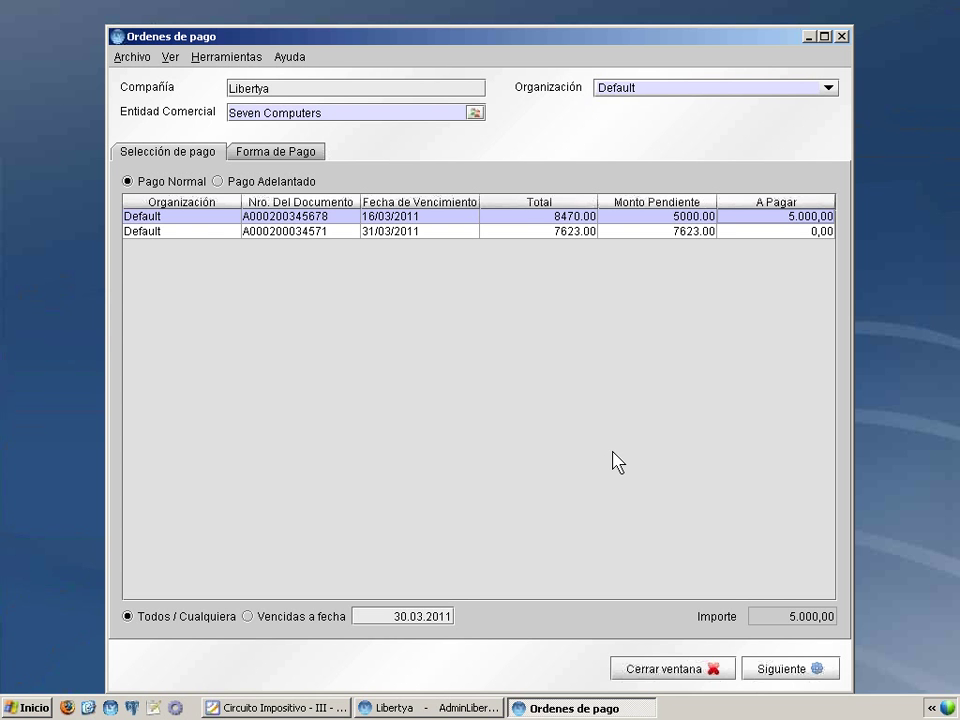
left_click(249, 707)
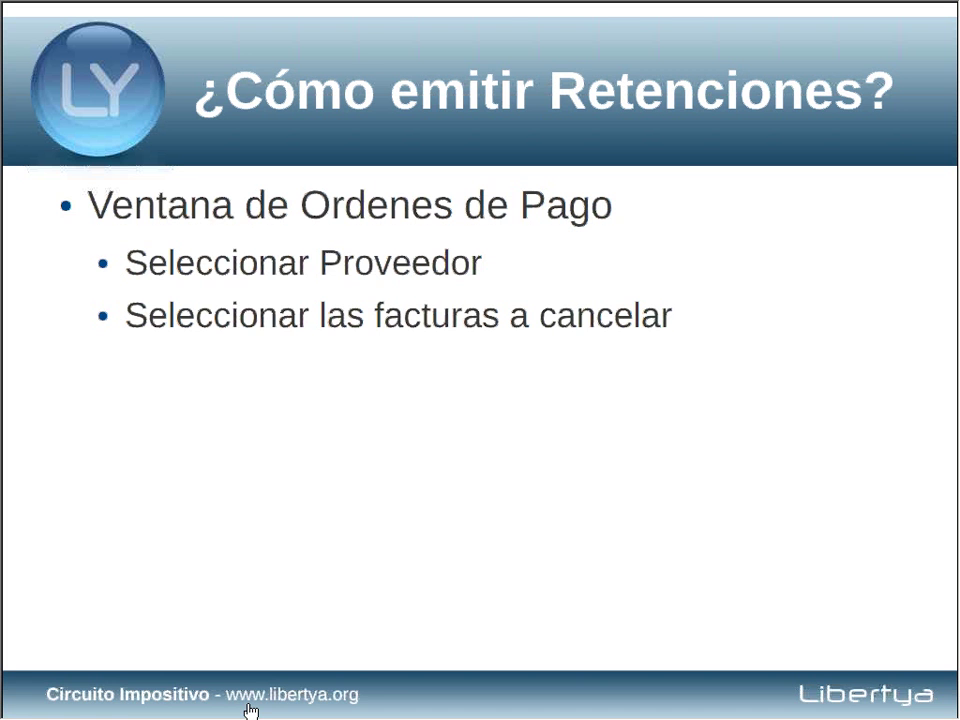
left_click(444, 357)
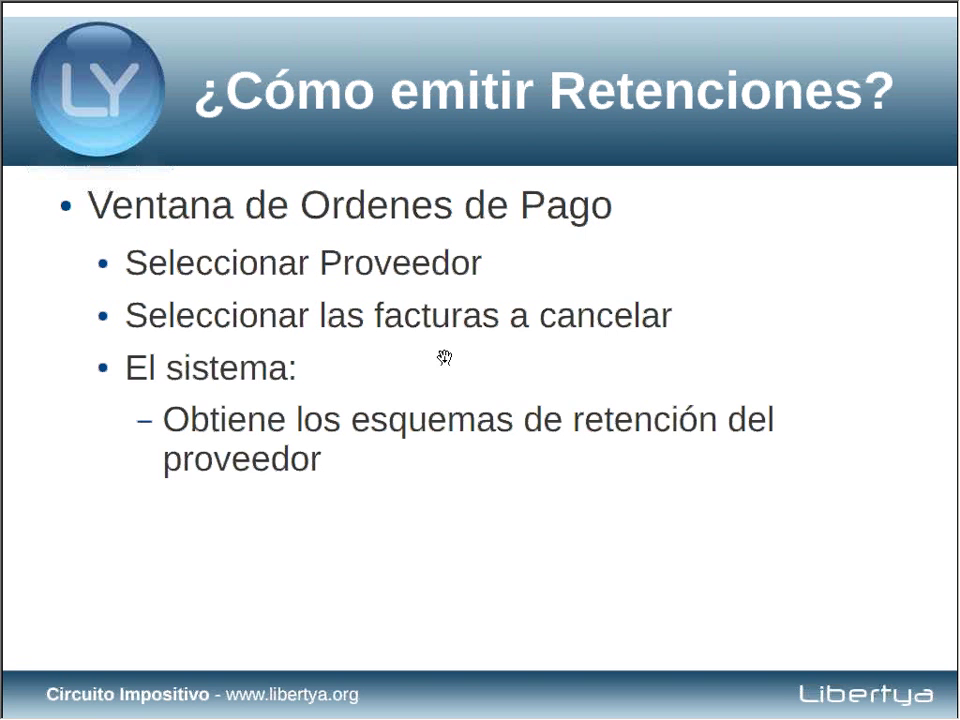
left_click(577, 363)
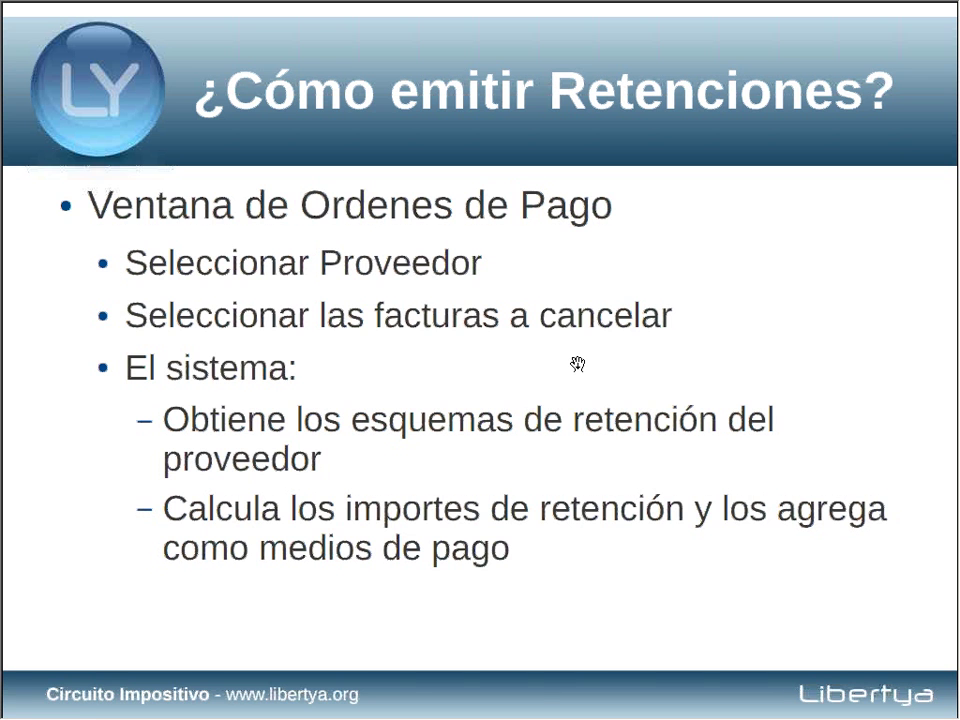
key("alt+Tab")
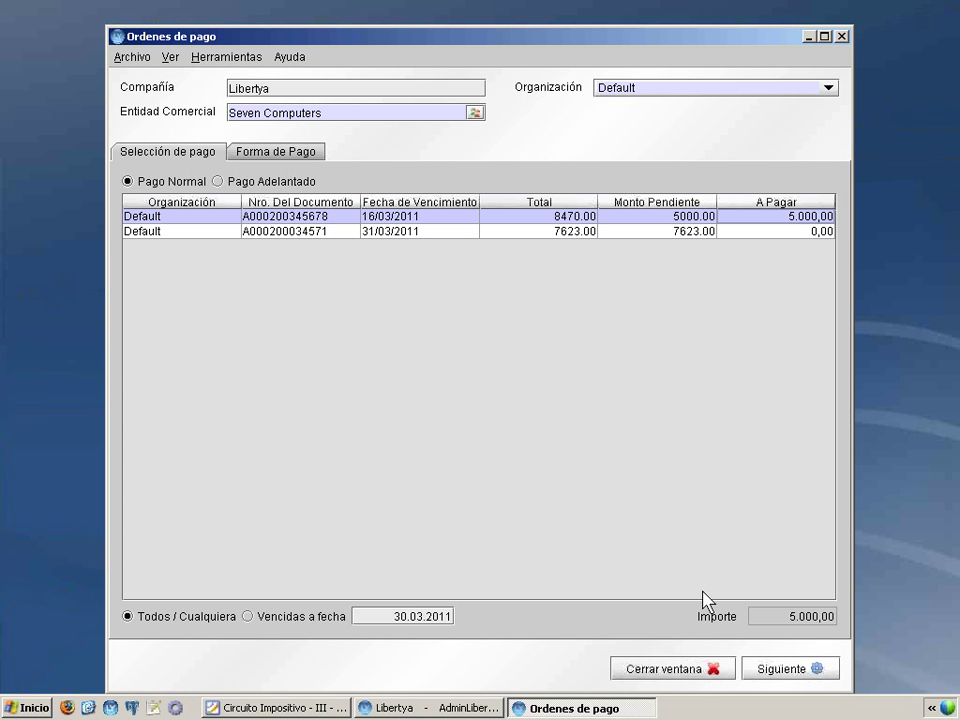
Step: Advance the Seven Computers payment order to its payment method stage
left_click(781, 677)
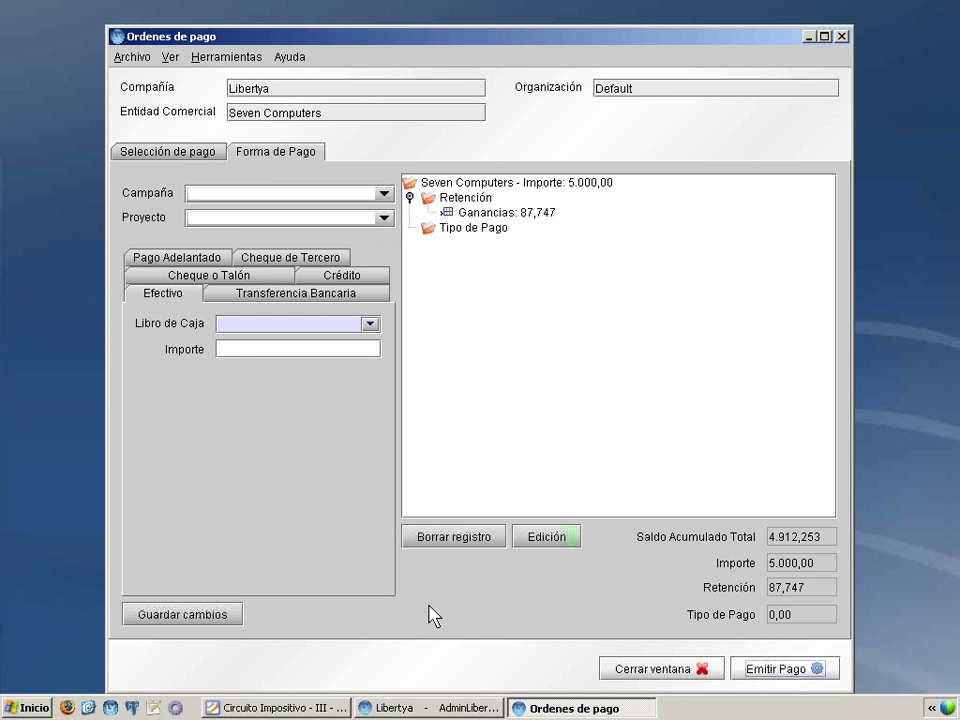
left_click(322, 712)
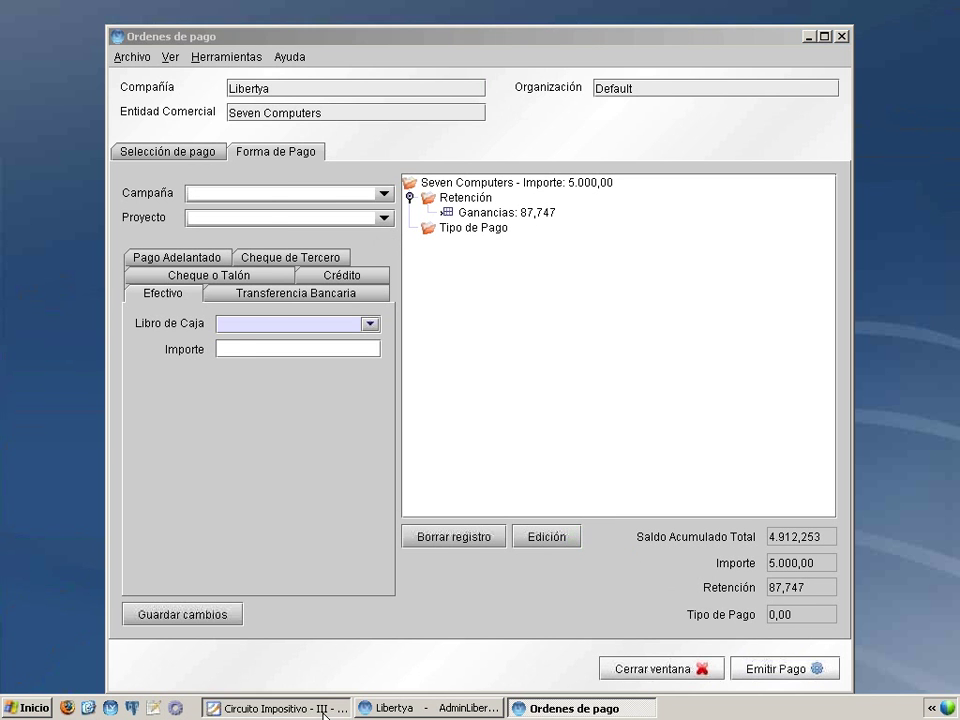
key("space")
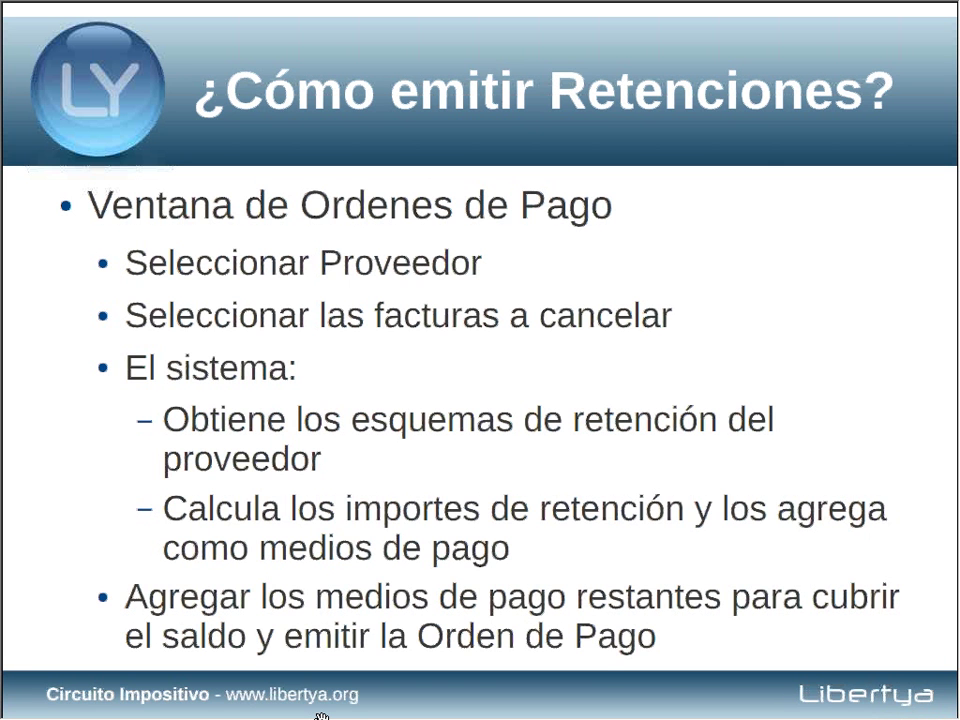
key("alt+space")
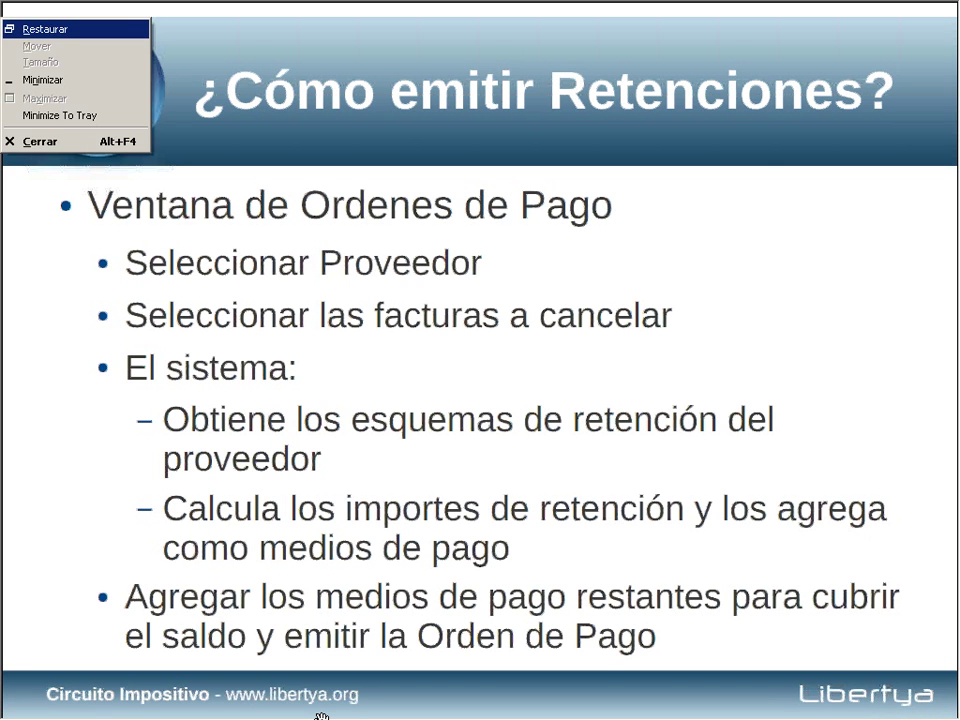
key("n")
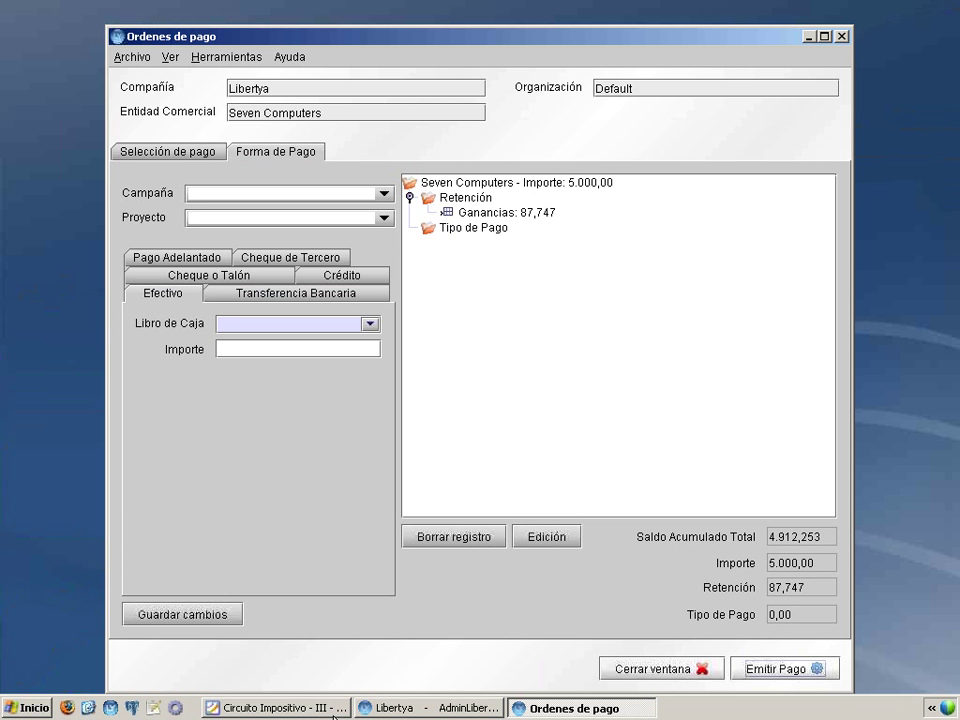
Step: Add a cheque payment from CHEQUERA 0012 for 4912,253, with payment date 31.03.2011 and bank Nación
left_click(240, 279)
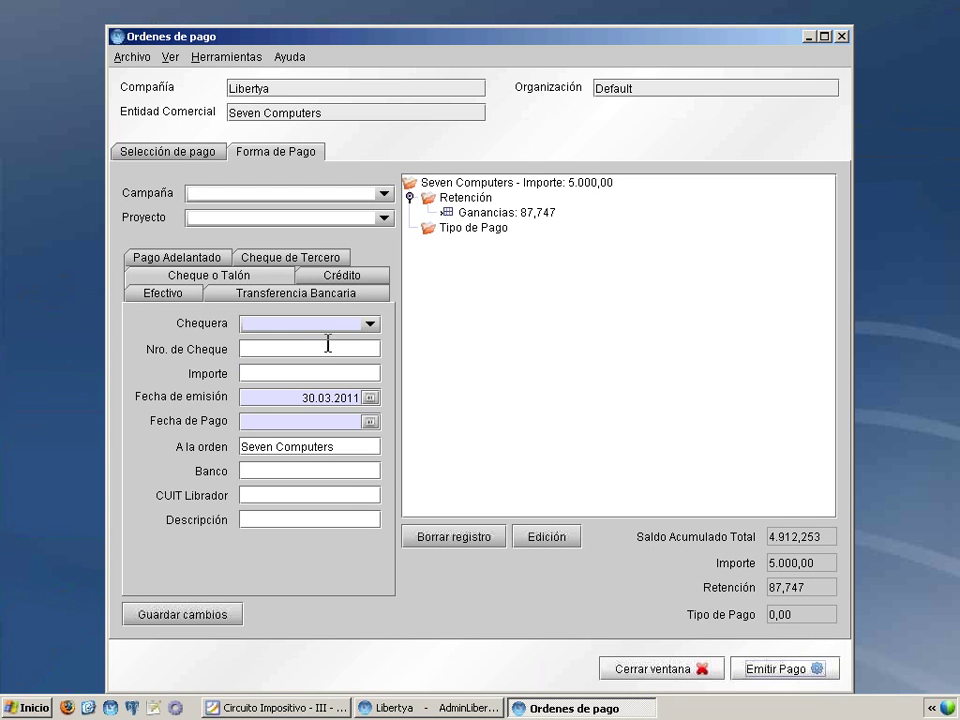
left_click(319, 324)
left_click(313, 348)
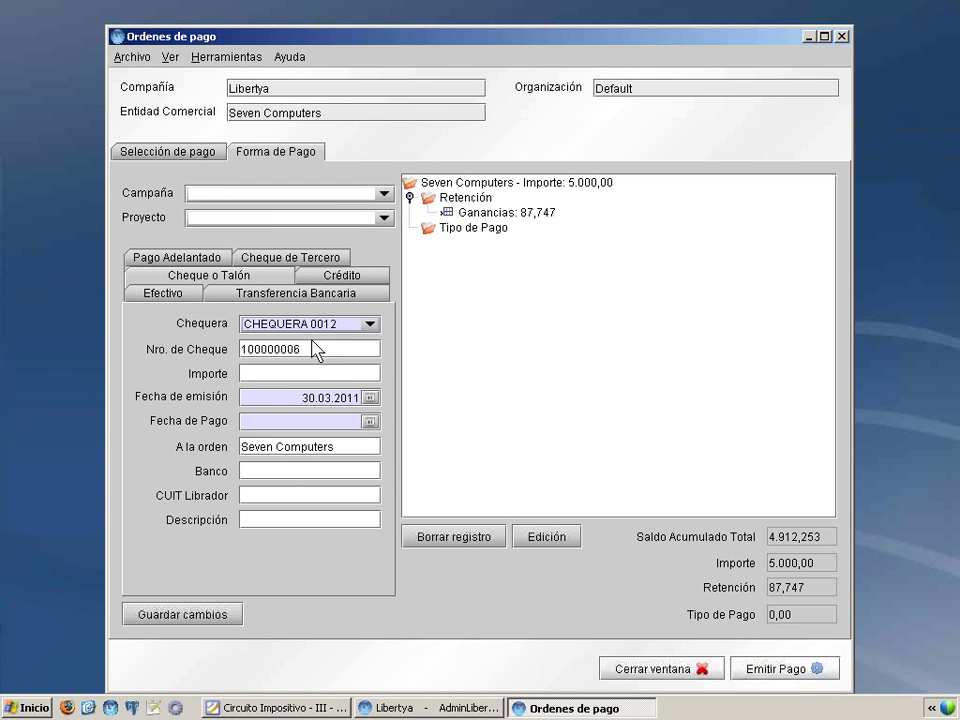
type("4912,253")
key("Tab")
left_click(369, 421)
left_click(479, 422)
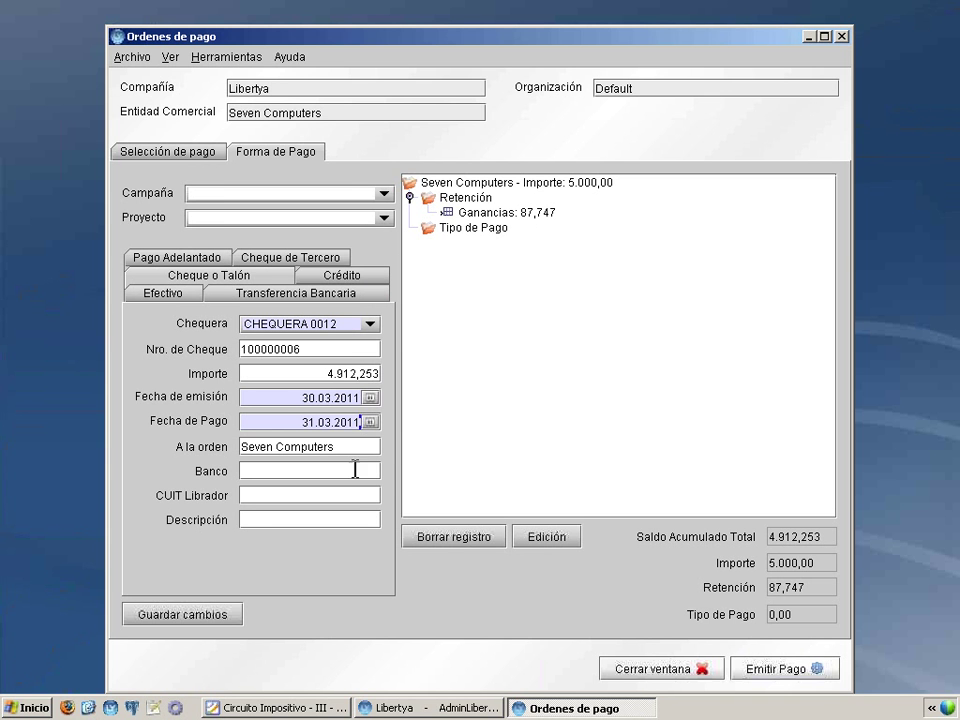
type("Nación")
left_click(173, 618)
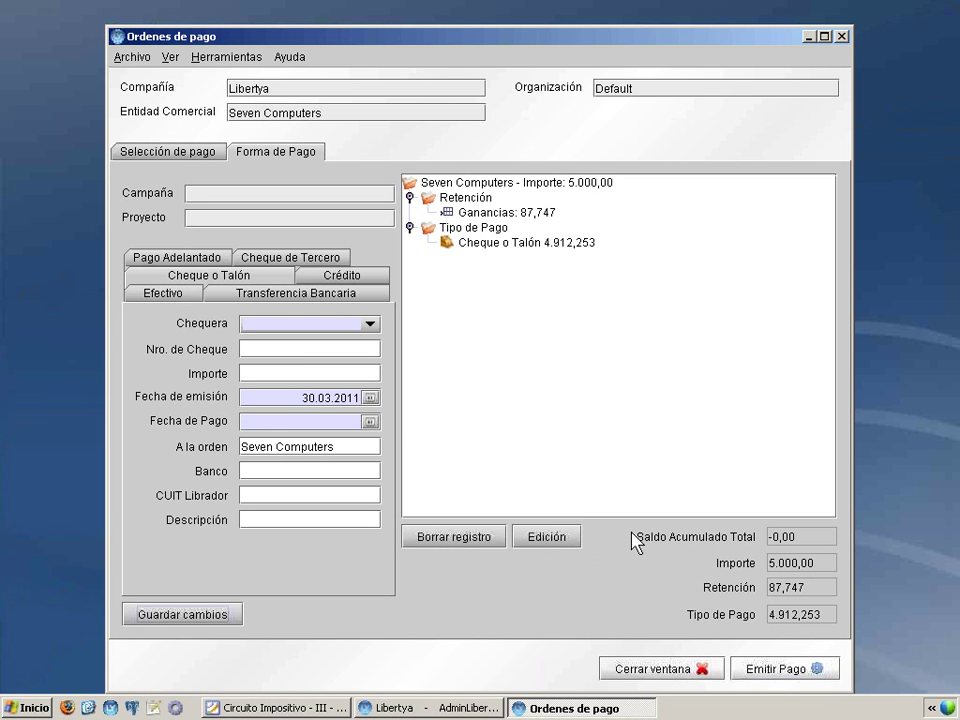
Step: Issue the payment order, review the withholding and payment details on its printout, and close the printout
left_click(786, 671)
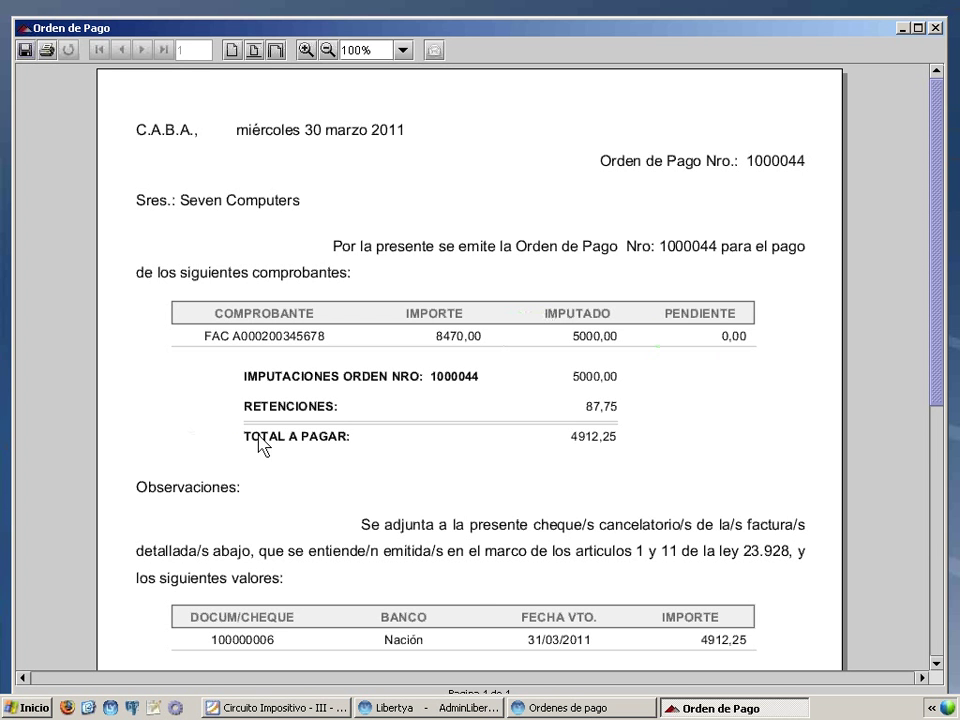
left_click_drag(940, 378, 938, 550)
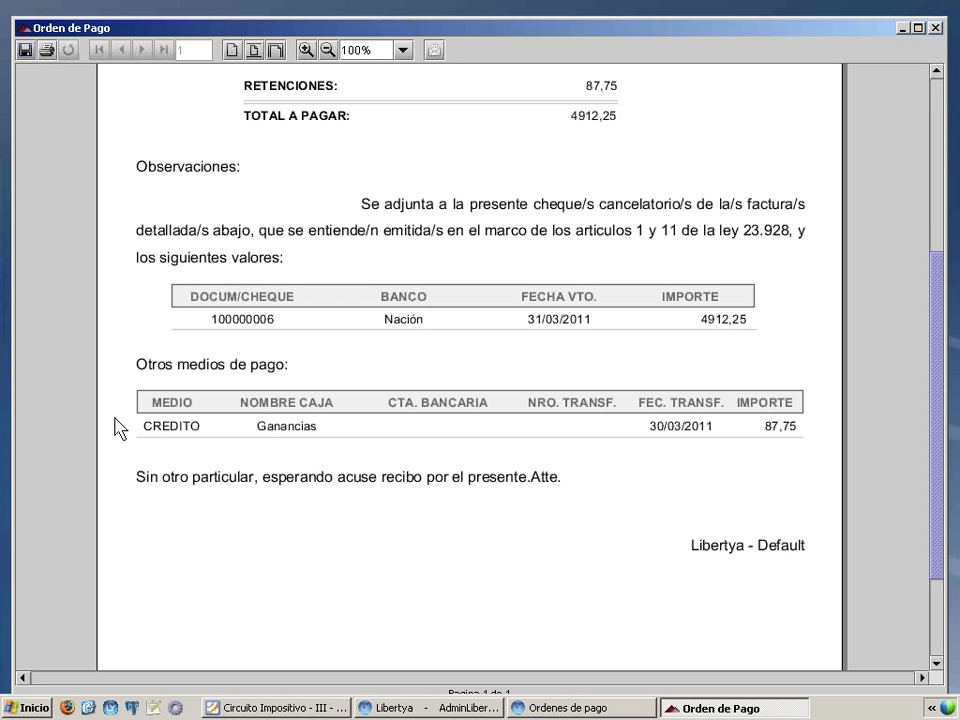
scroll(350, 450, "up", 3)
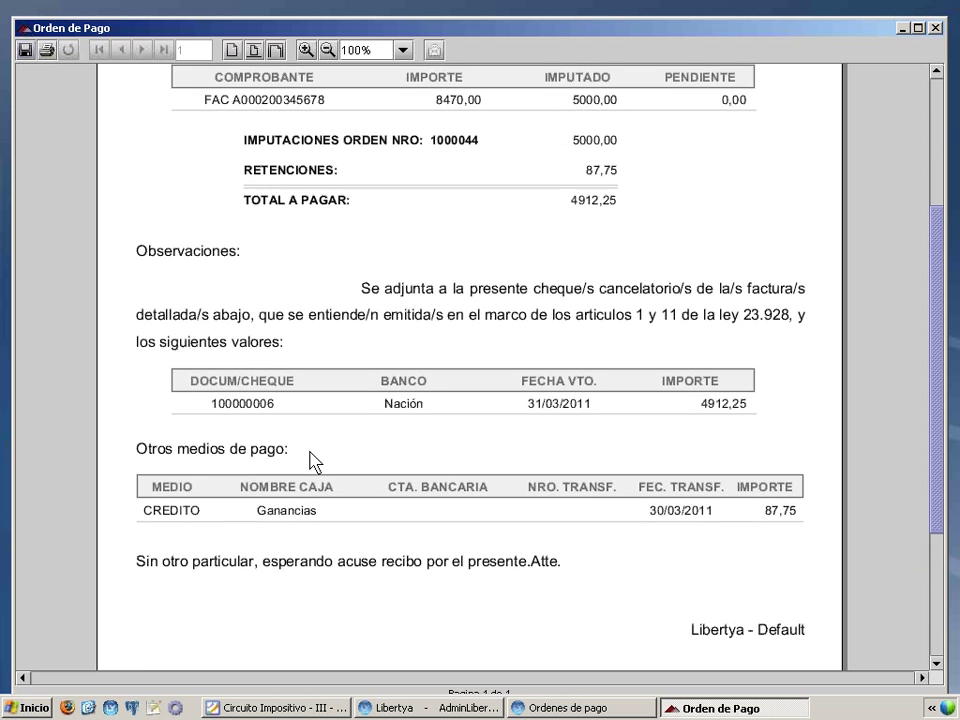
scroll(325, 448, "up", 4)
left_click(936, 28)
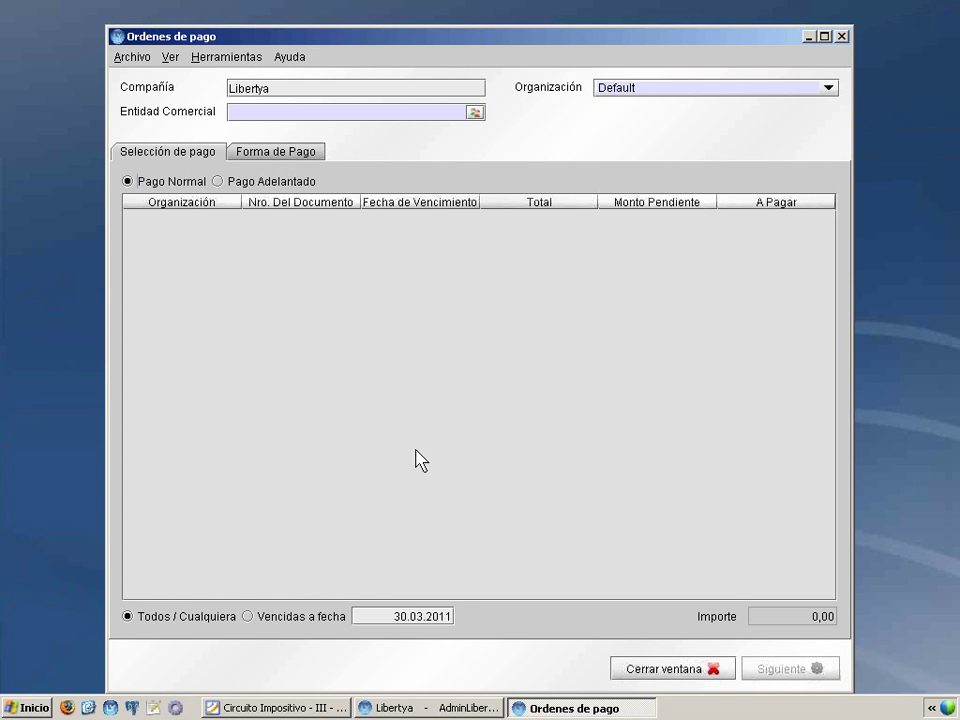
Step: Open the Retenciones records from the Retenciones group under Impuestos in the main program tree
left_click(432, 708)
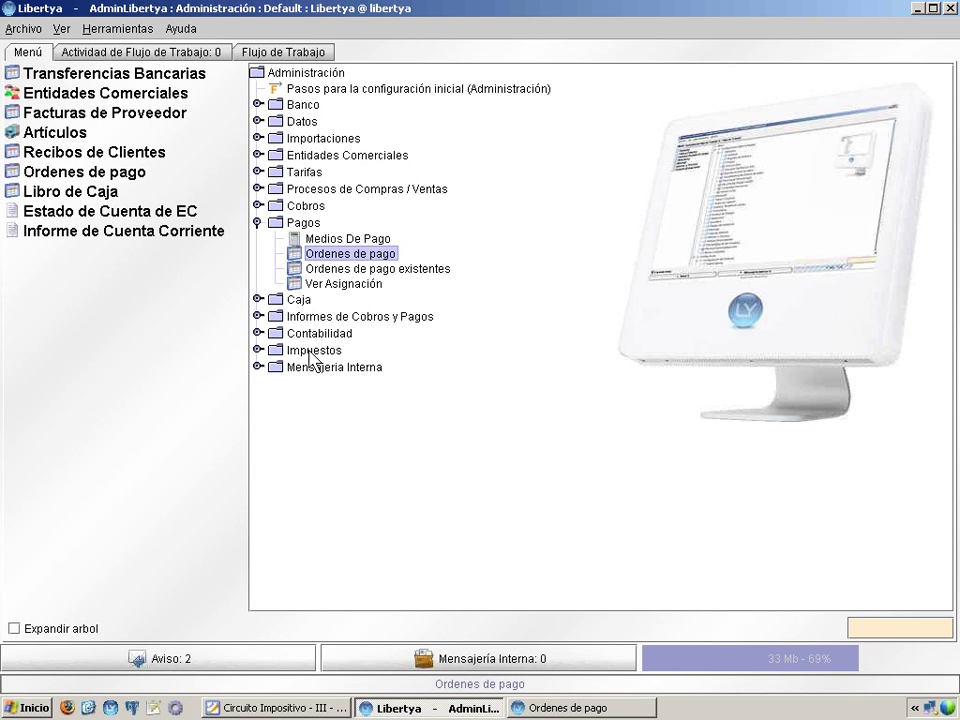
left_click(259, 350)
left_click(276, 457)
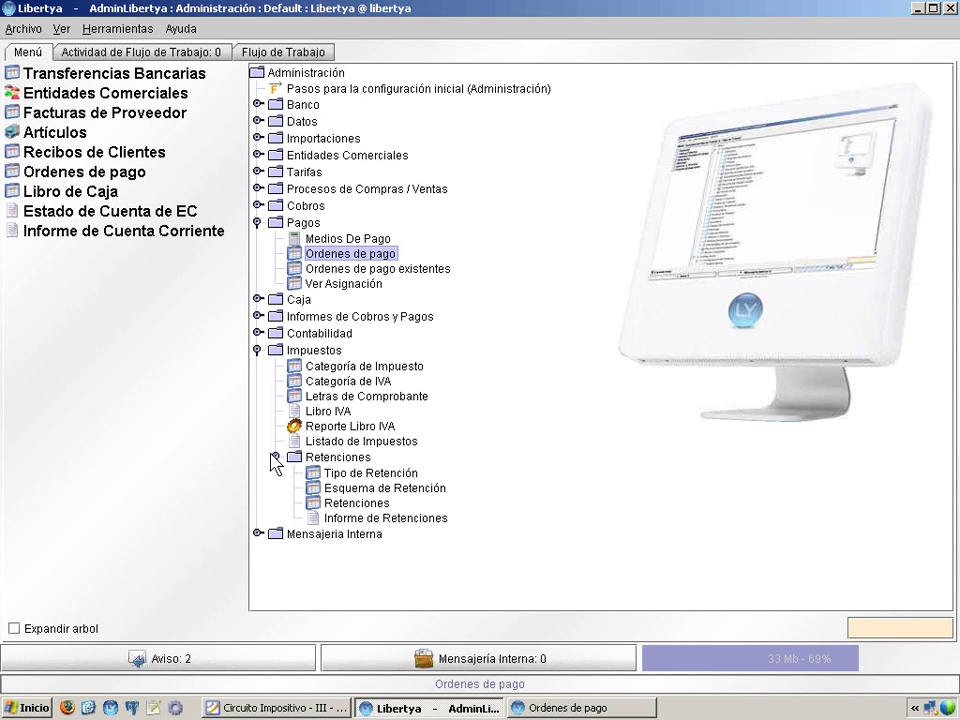
left_click(322, 503)
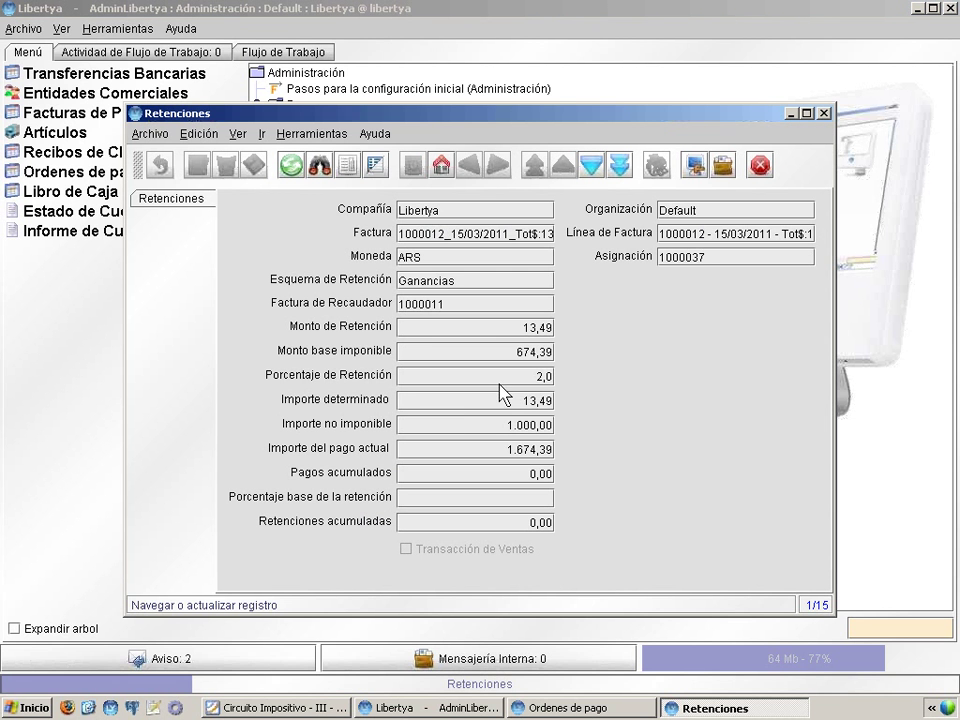
Step: Find the Seven Computers withholding of 87.75 dated 30/03/2011 in the record grid and examine its full record, including the allocation
left_click(917, 9)
left_click(809, 37)
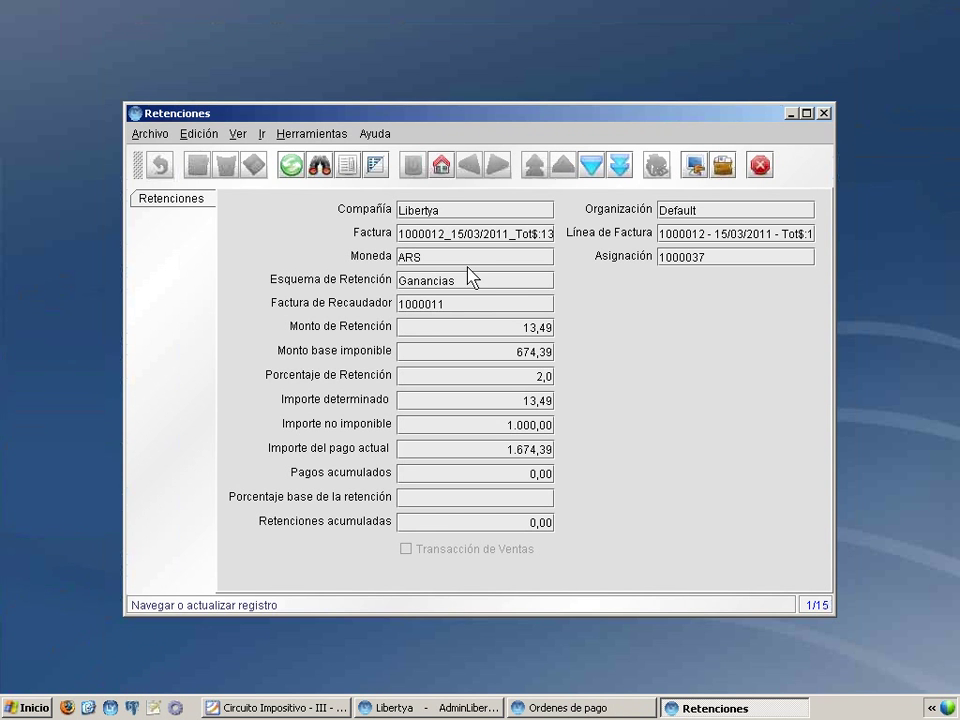
left_click(376, 165)
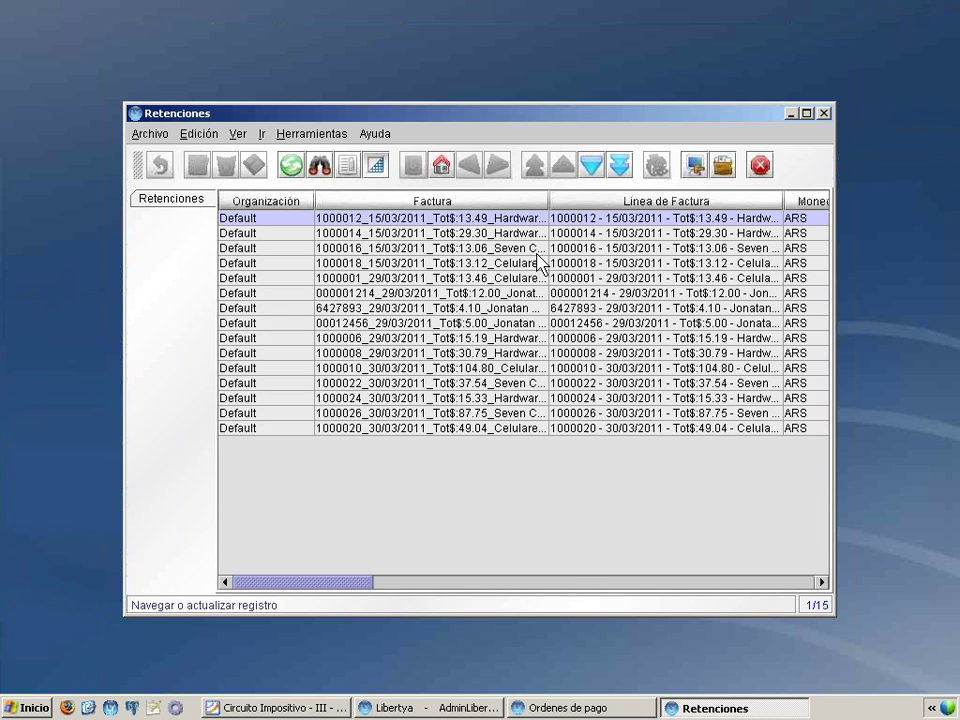
left_click(468, 413)
left_click(376, 165)
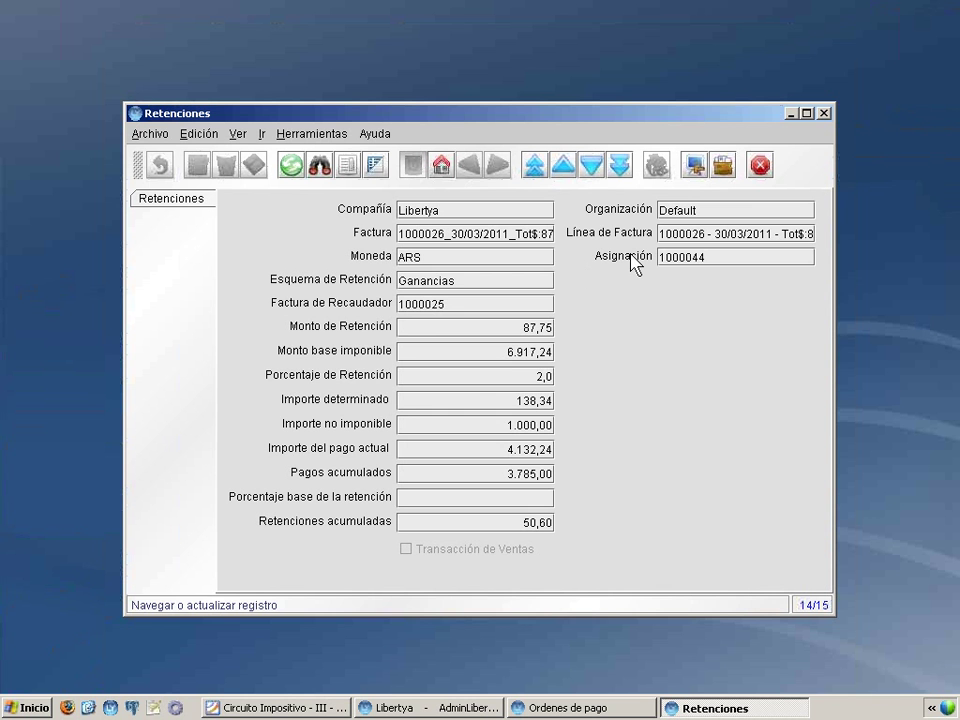
right_click(686, 260)
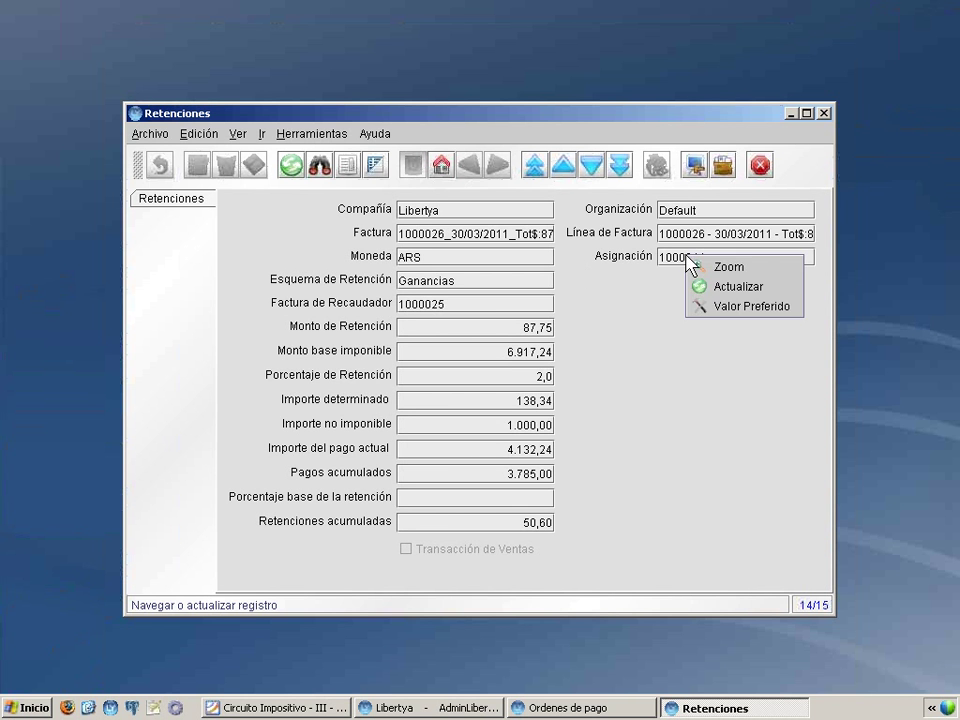
left_click(594, 268)
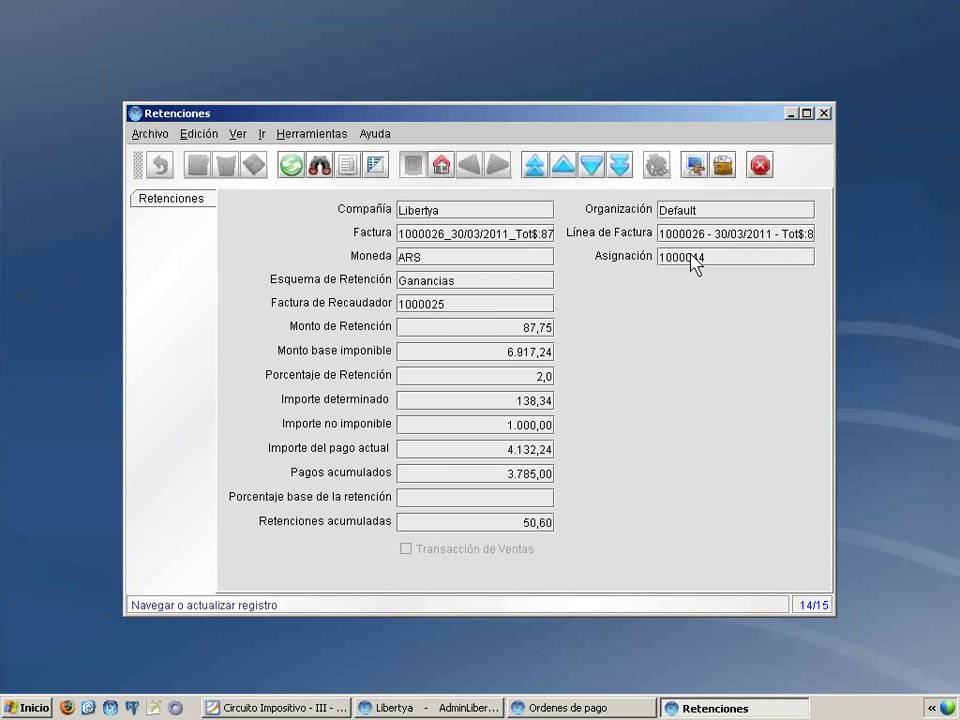
Step: Examine the documents linked to the withholding's Factura and Factura de Recaudador fields, then close them and the Retenciones window
right_click(429, 243)
left_click(443, 242)
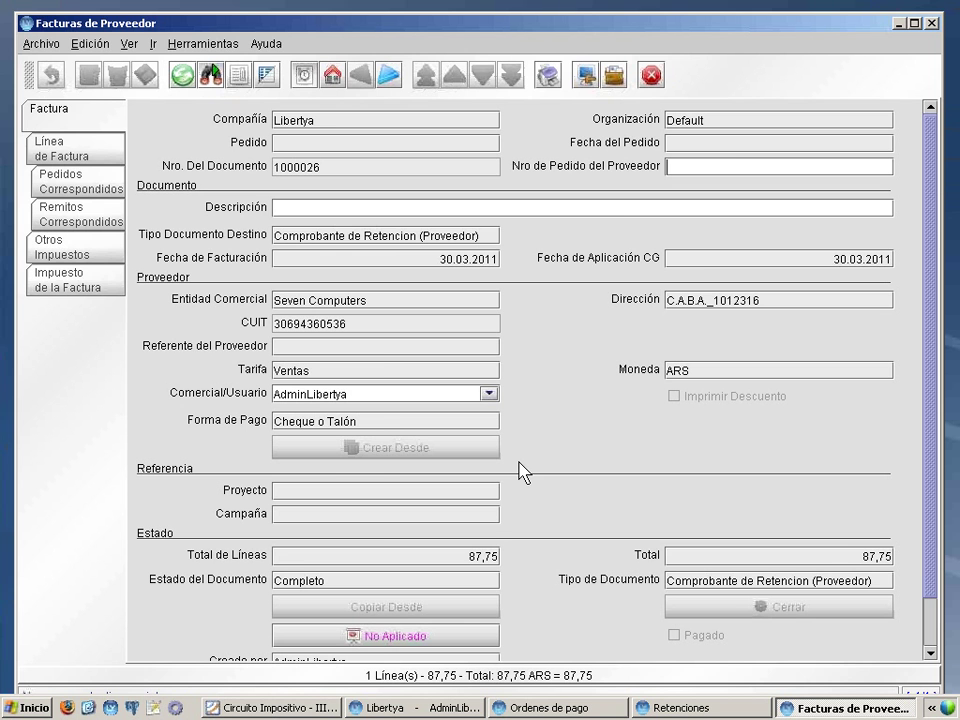
left_click(932, 23)
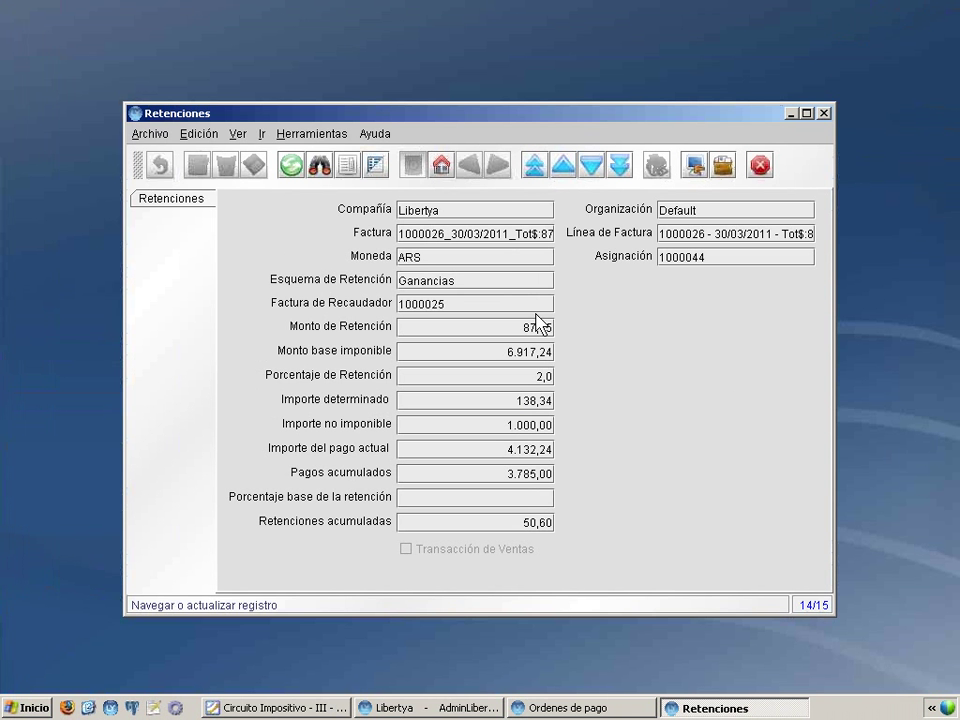
right_click(454, 306)
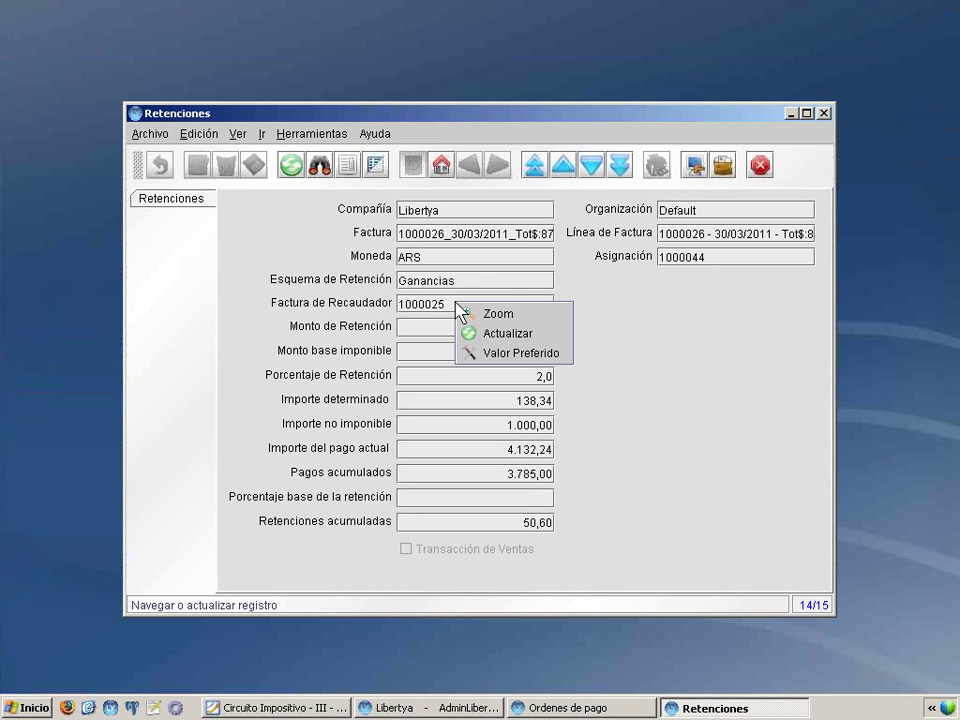
left_click(519, 310)
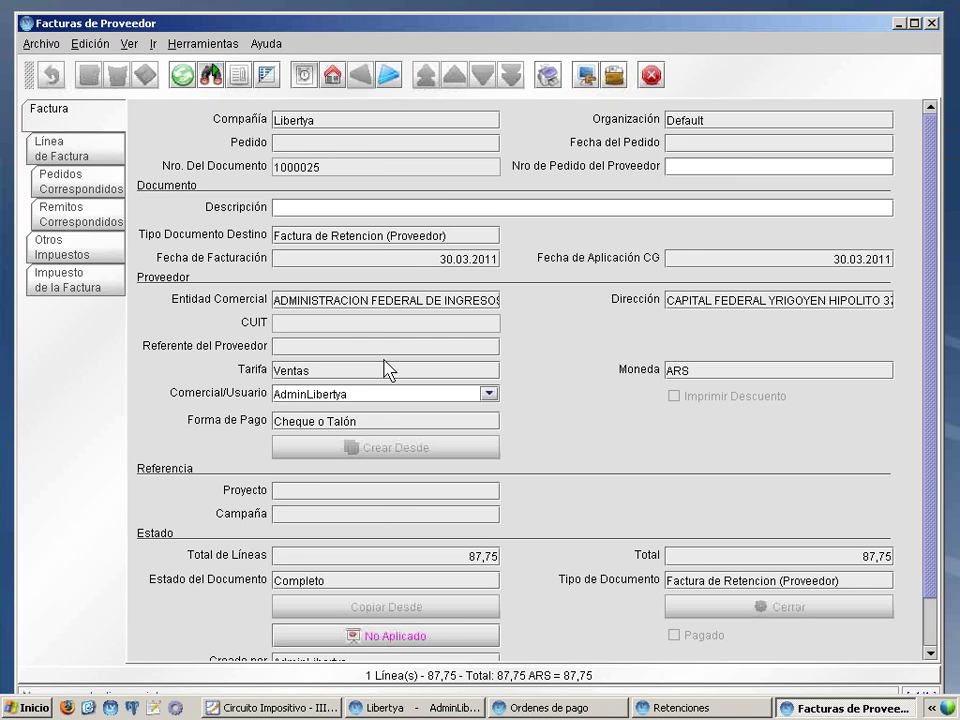
key("alt+F4")
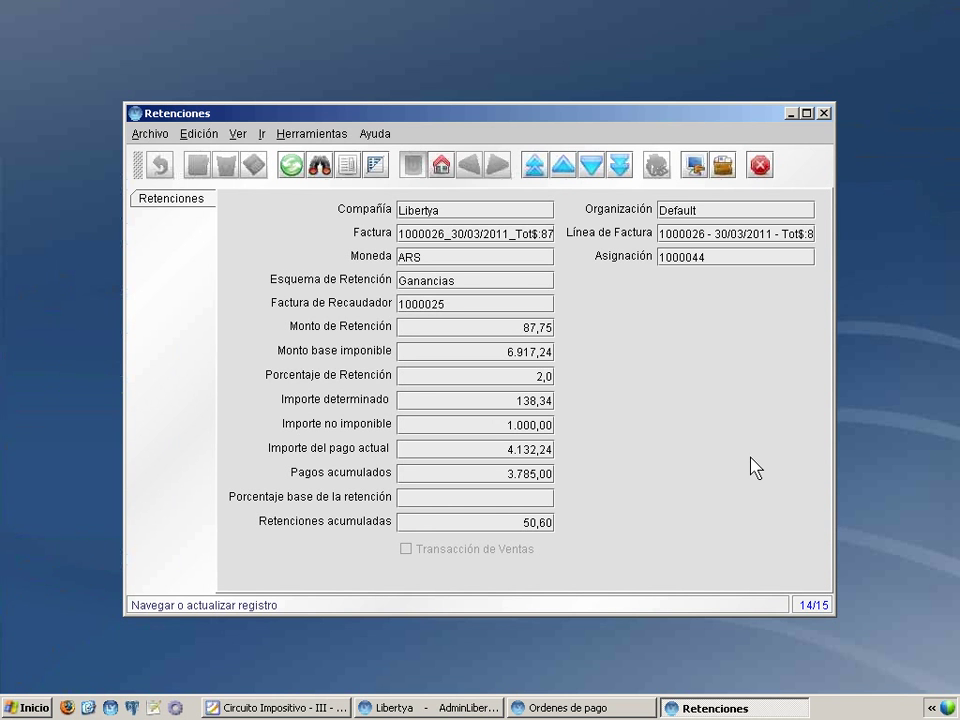
left_click(823, 114)
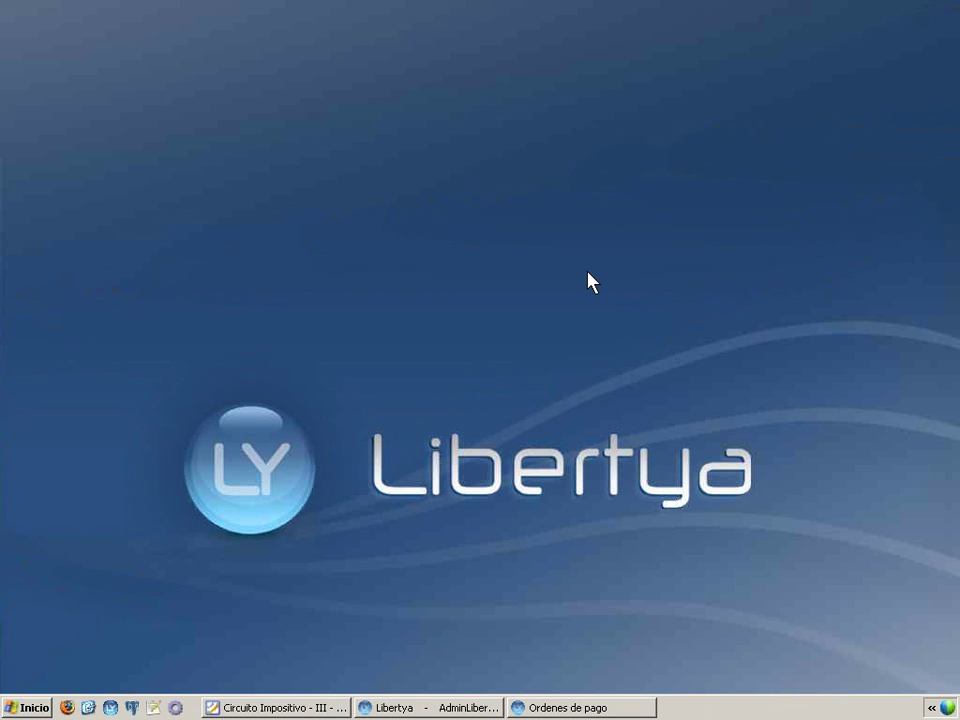
Step: Return to the Ordenes de pago window and select Hardware Online as the Entidad Comercial
left_click(592, 708)
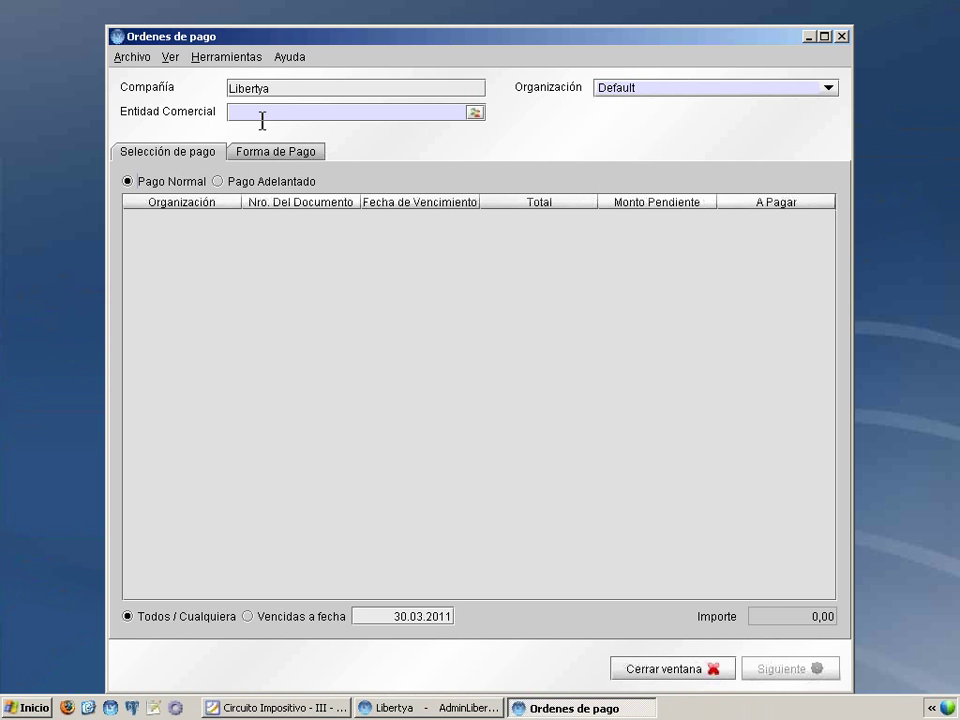
type("hardwa")
key("Return")
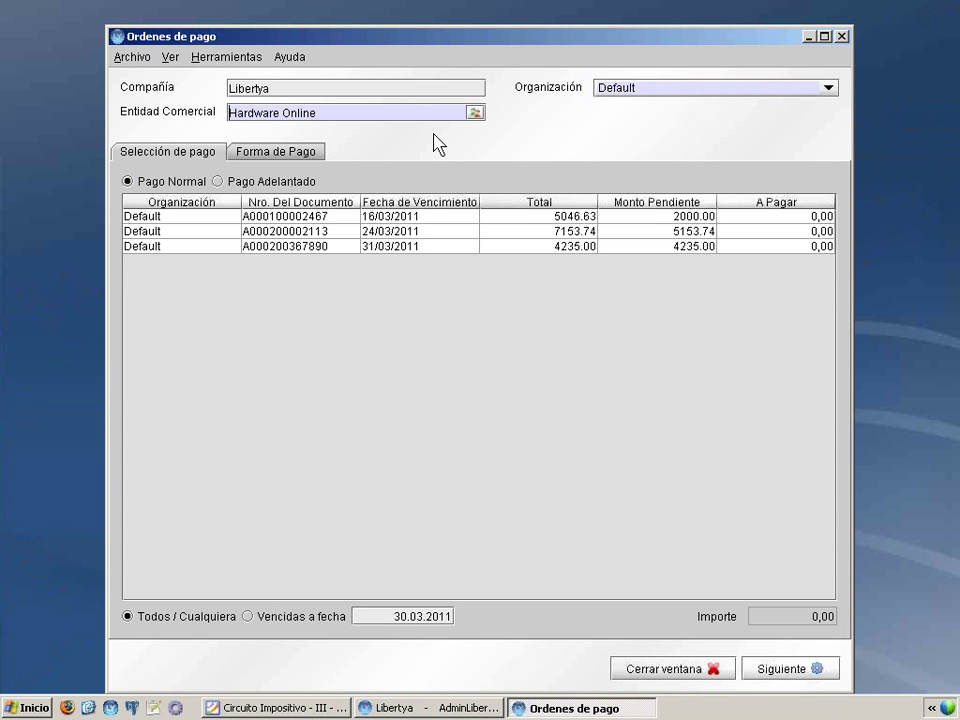
Step: Look up which withholding schemes are assigned to Hardware Online in its supplier record, then close the record
right_click(370, 113)
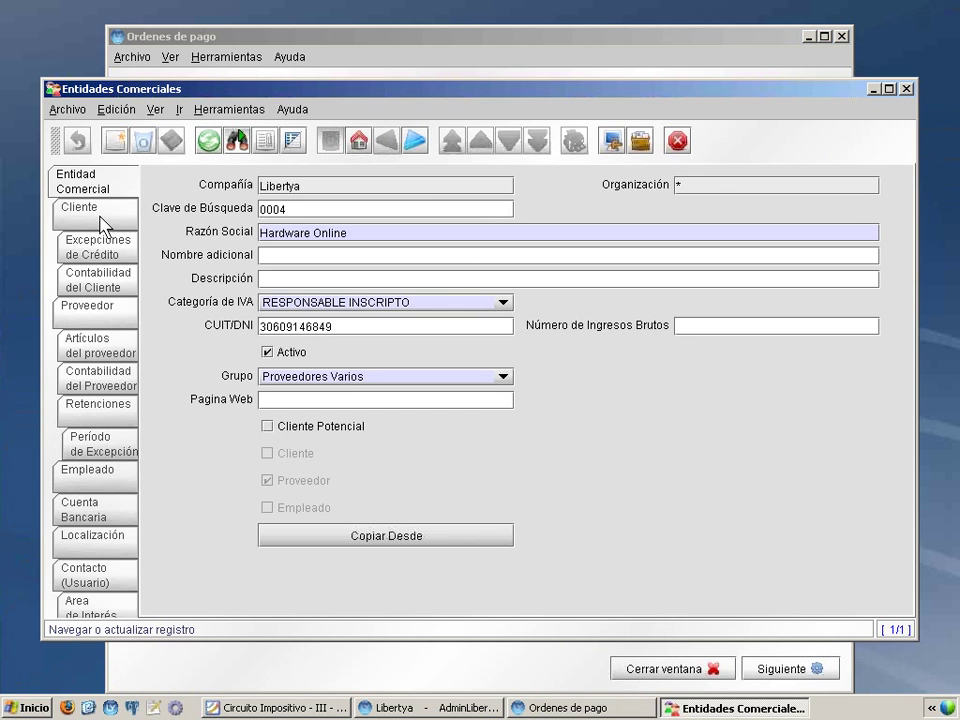
left_click(89, 311)
left_click(100, 409)
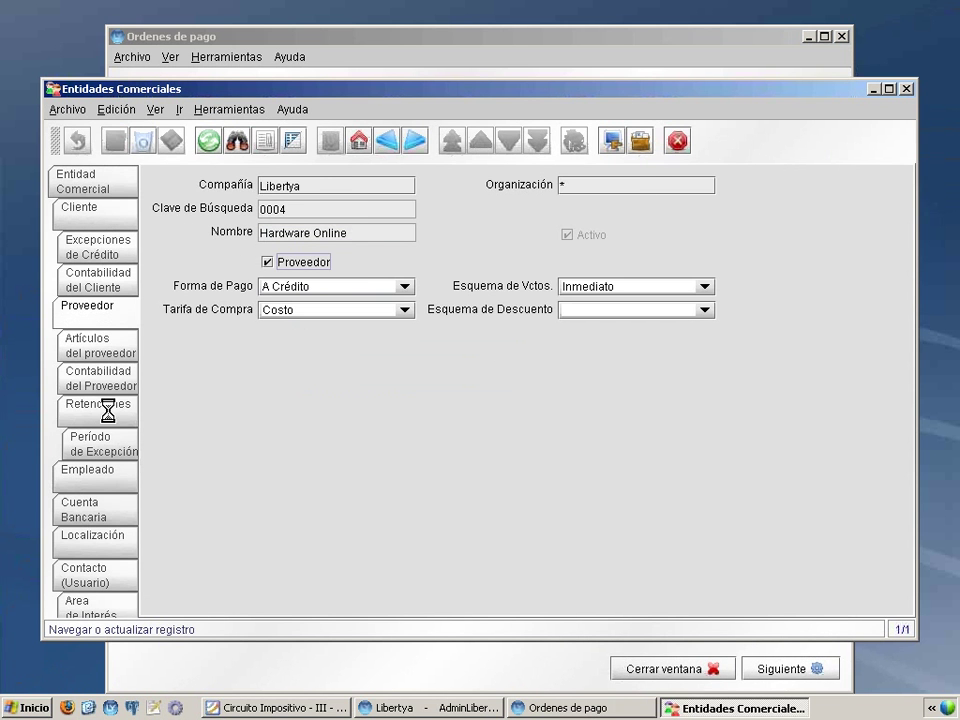
left_click(510, 148)
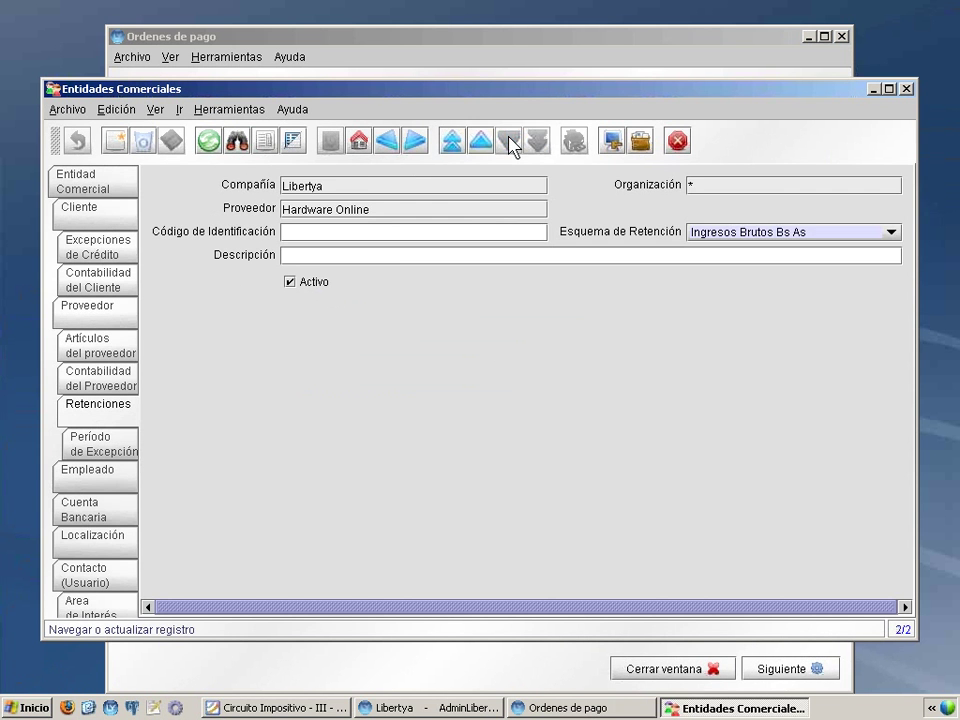
left_click(477, 145)
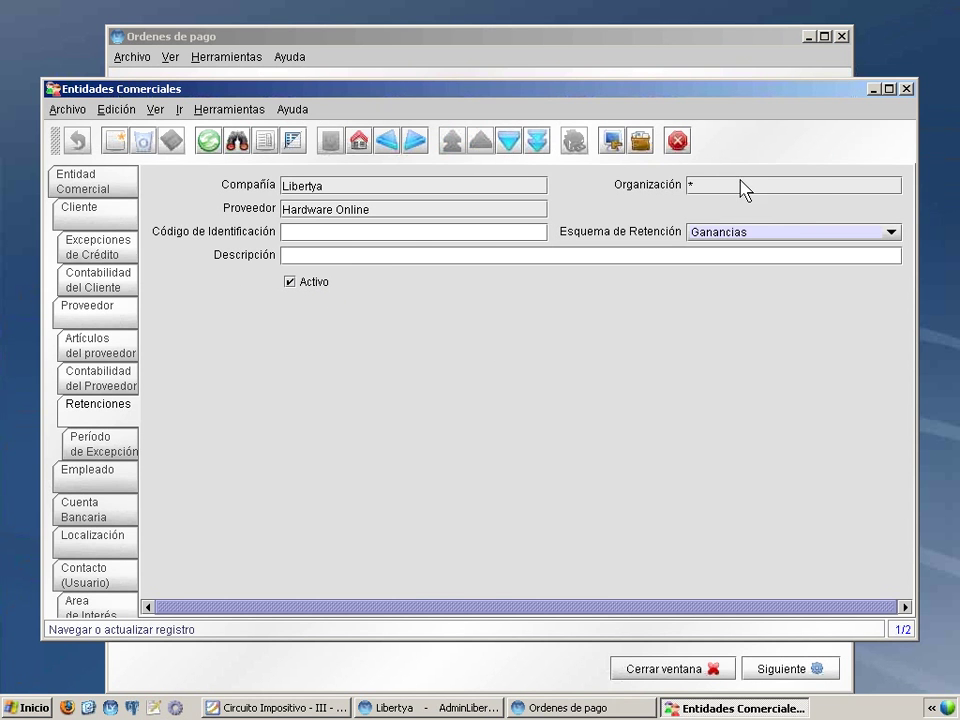
left_click(905, 90)
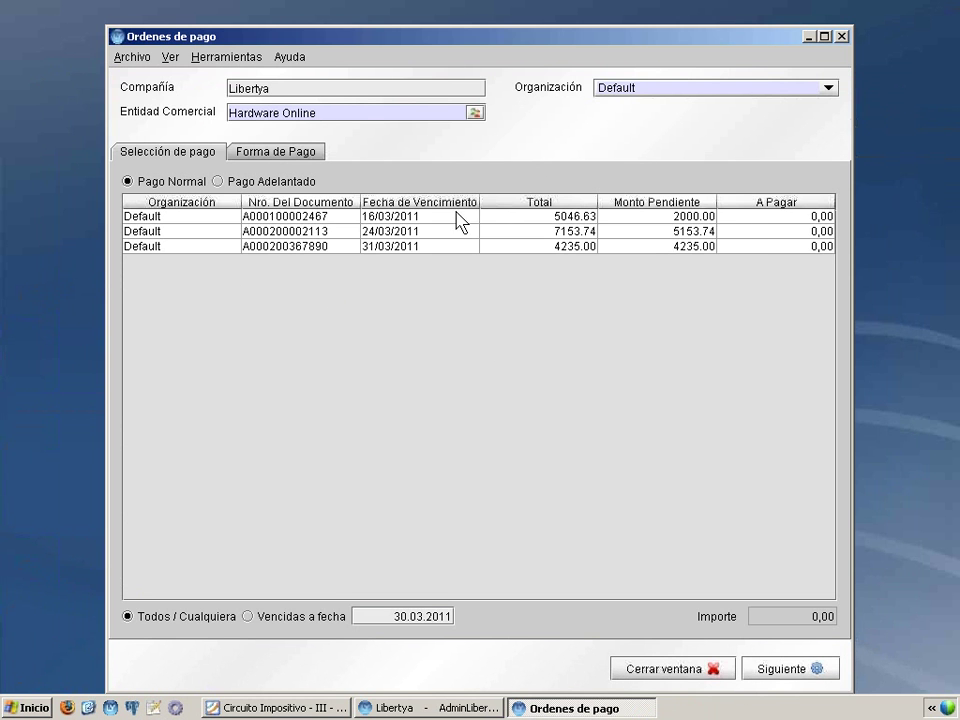
Step: Allocate 2000 each to the invoices due 16/03/2011 and 24/03/2011, and continue to the payment method stage
left_click(763, 217)
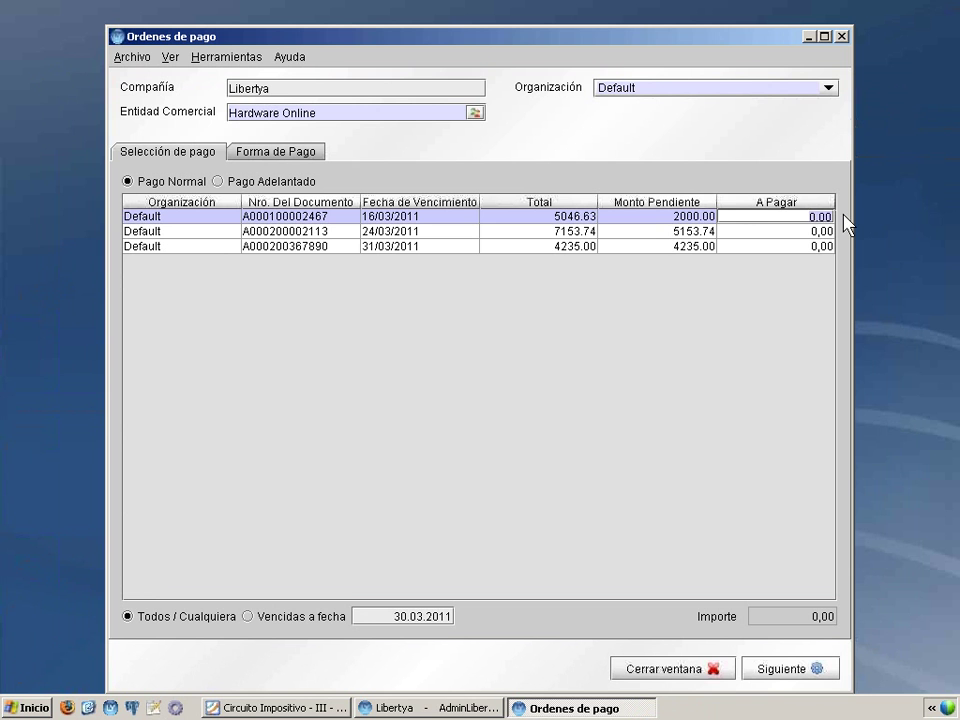
type("2000")
key("Return")
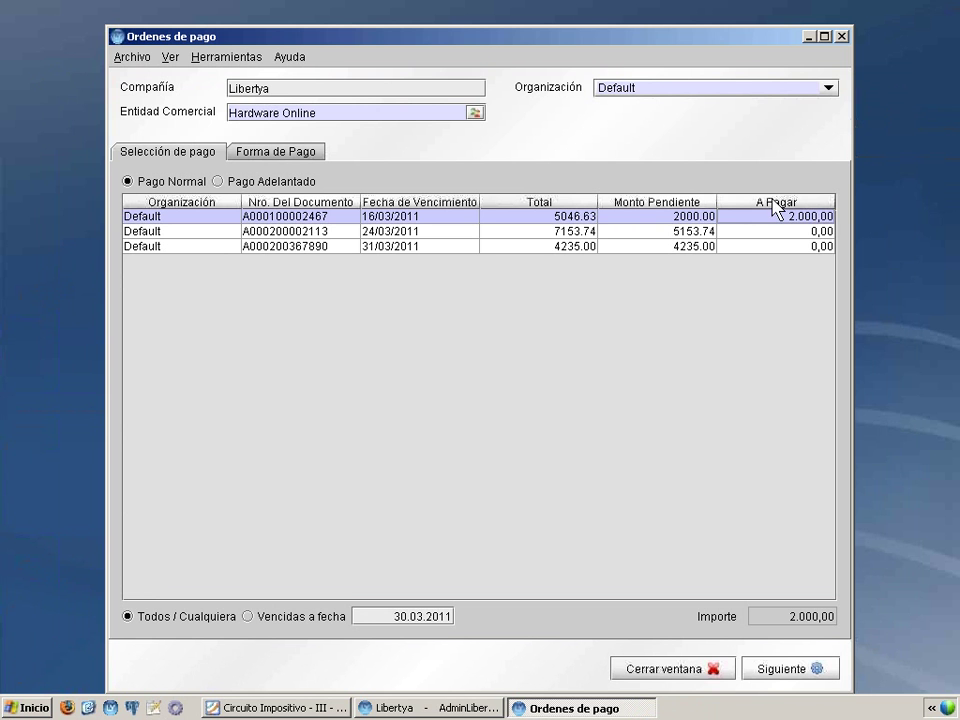
left_click(776, 231)
type("2000")
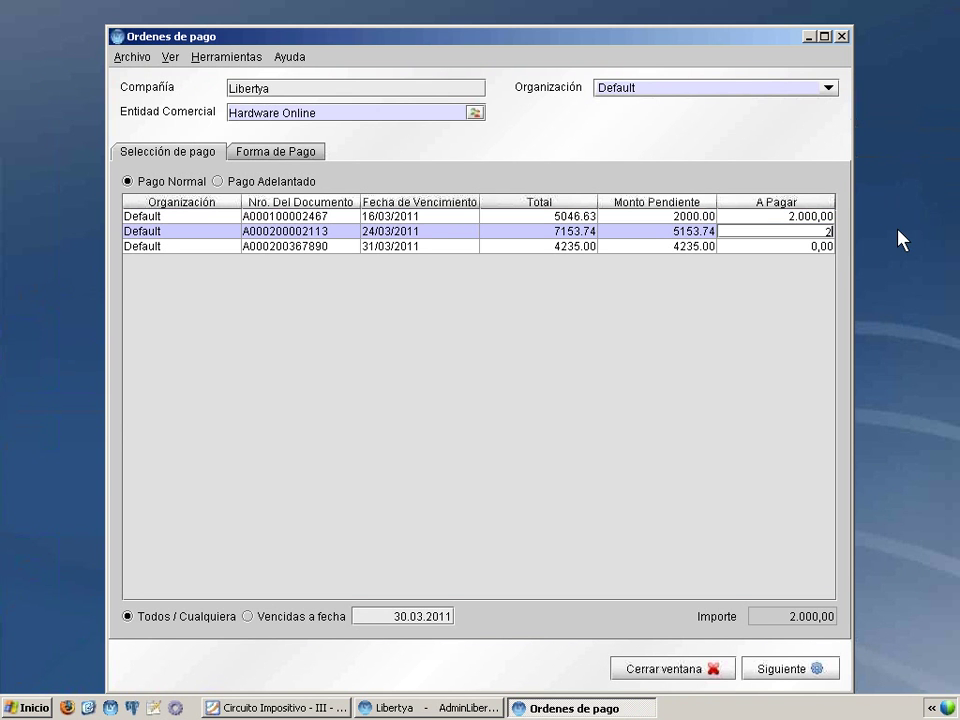
key("Return")
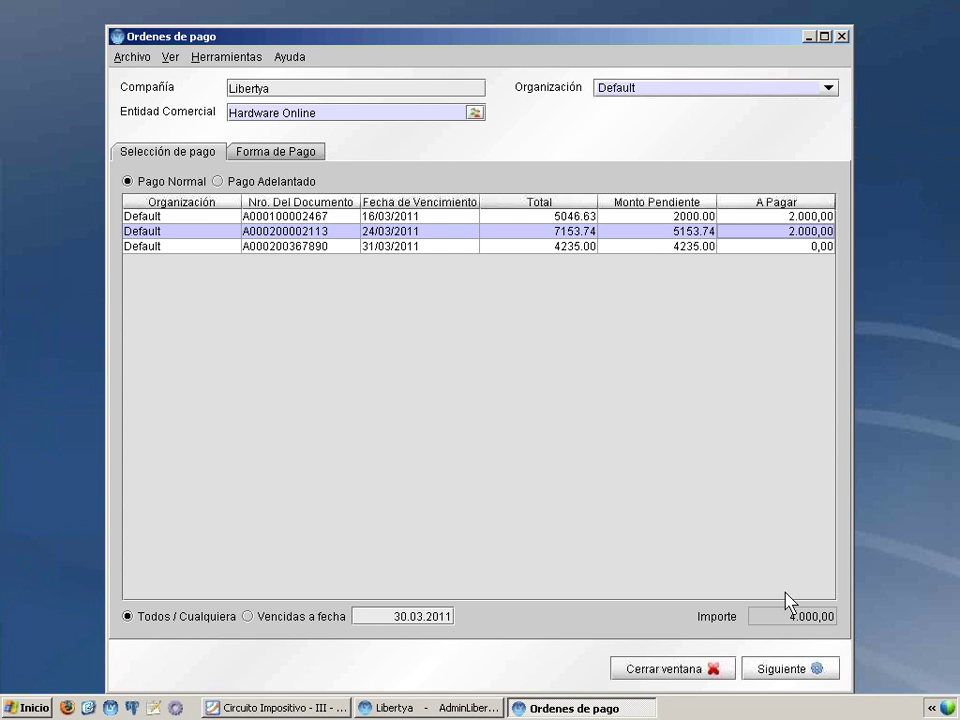
left_click(798, 669)
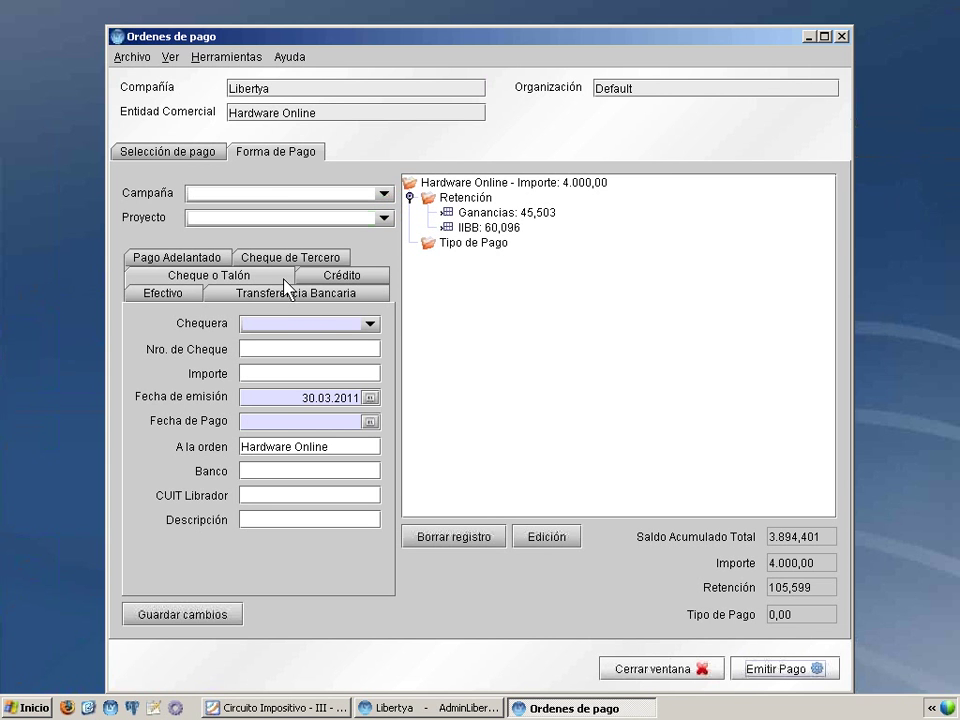
Step: Add a cheque payment from CHEQUERA 0012 for 3894,401 with payment date 28.04.2011
left_click(286, 323)
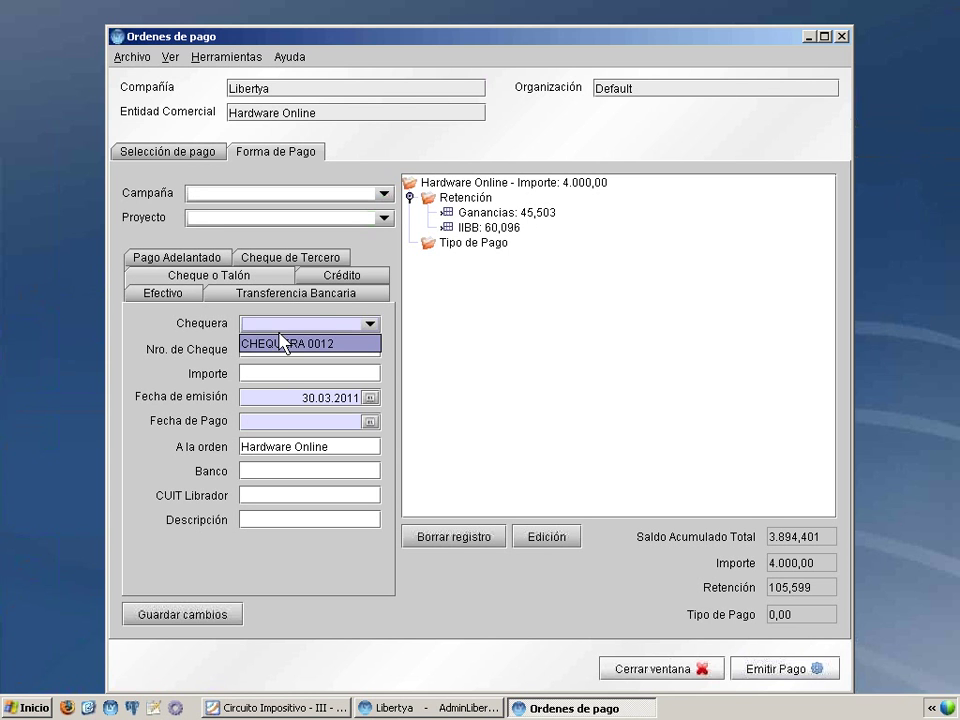
left_click(279, 340)
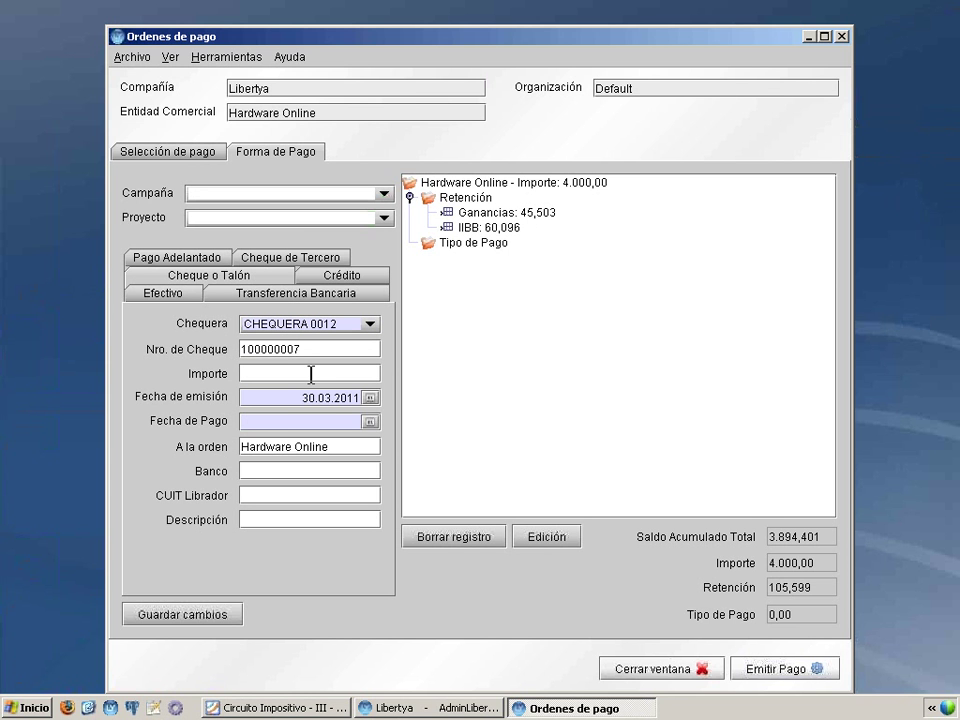
left_click(311, 373)
type("3894,401")
left_click(374, 421)
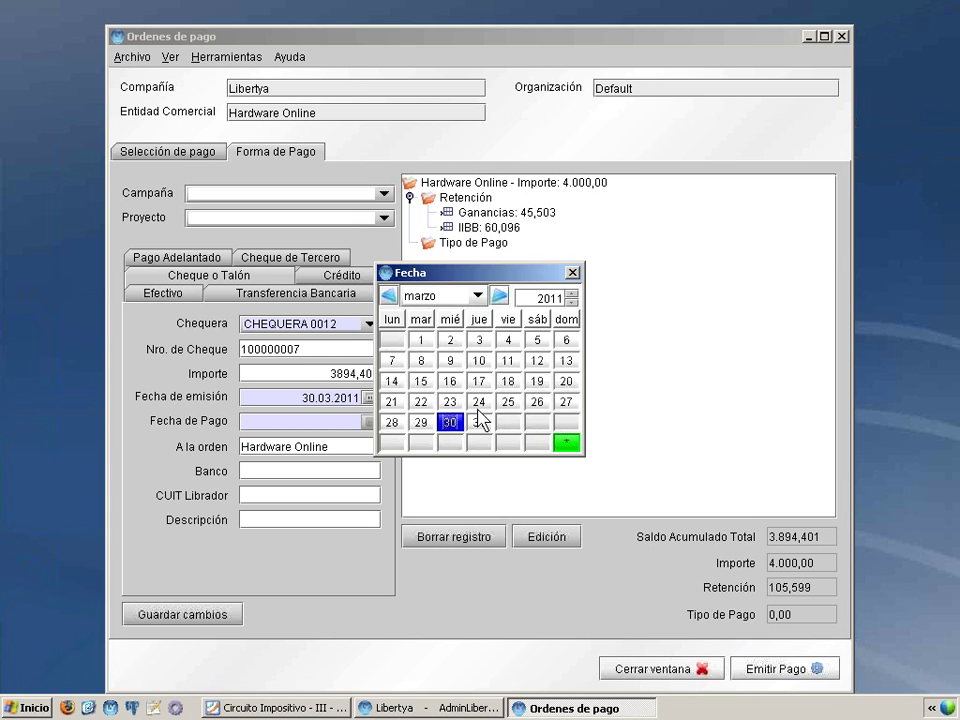
left_click(498, 296)
left_click(481, 422)
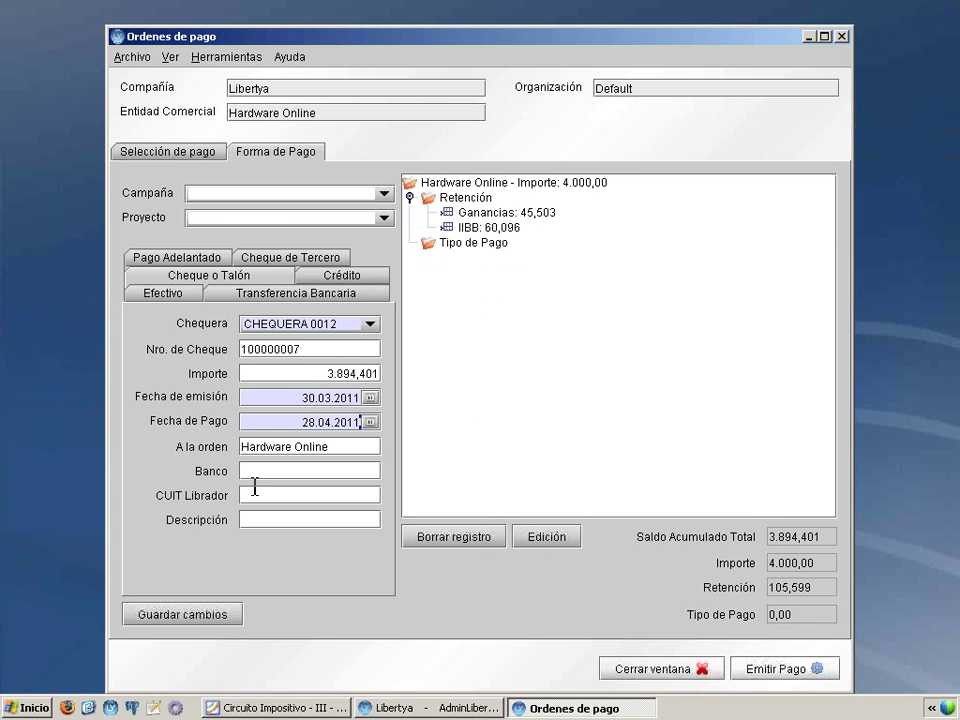
left_click(212, 613)
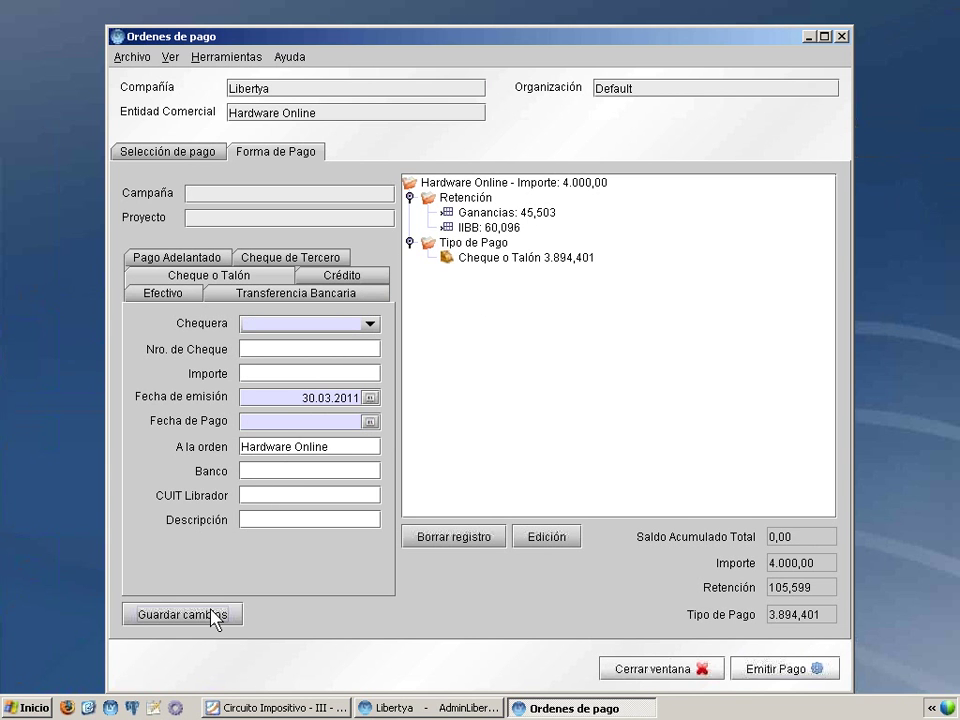
Step: Issue the Hardware Online payment order, review the withholdings and payment methods on its printout, and close the printout
left_click(780, 680)
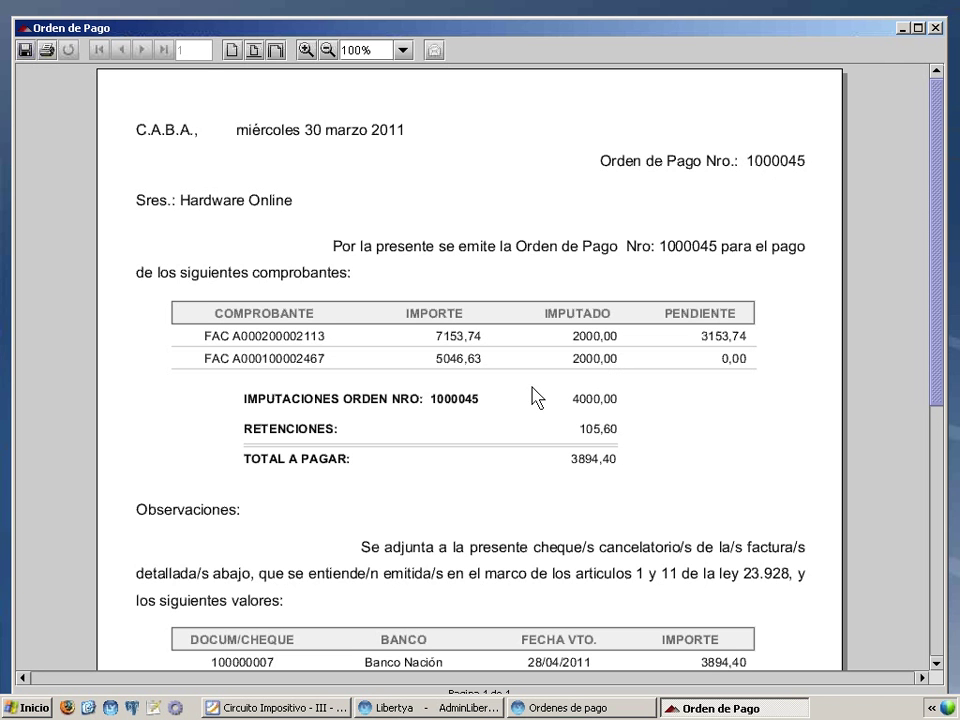
scroll(540, 360, "down", 2)
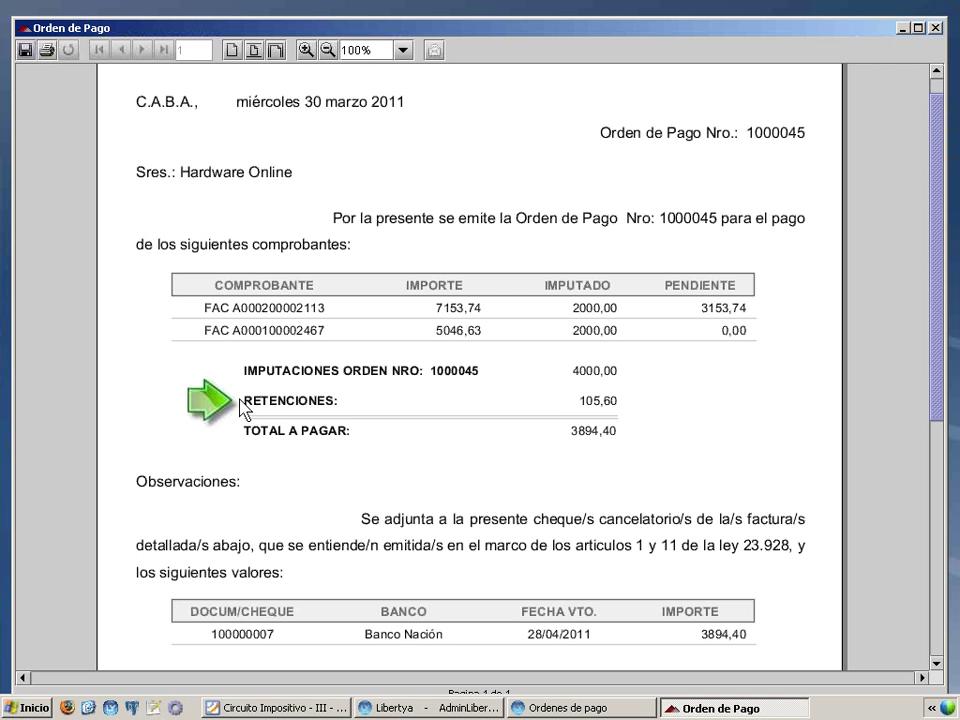
scroll(243, 408, "down", 6)
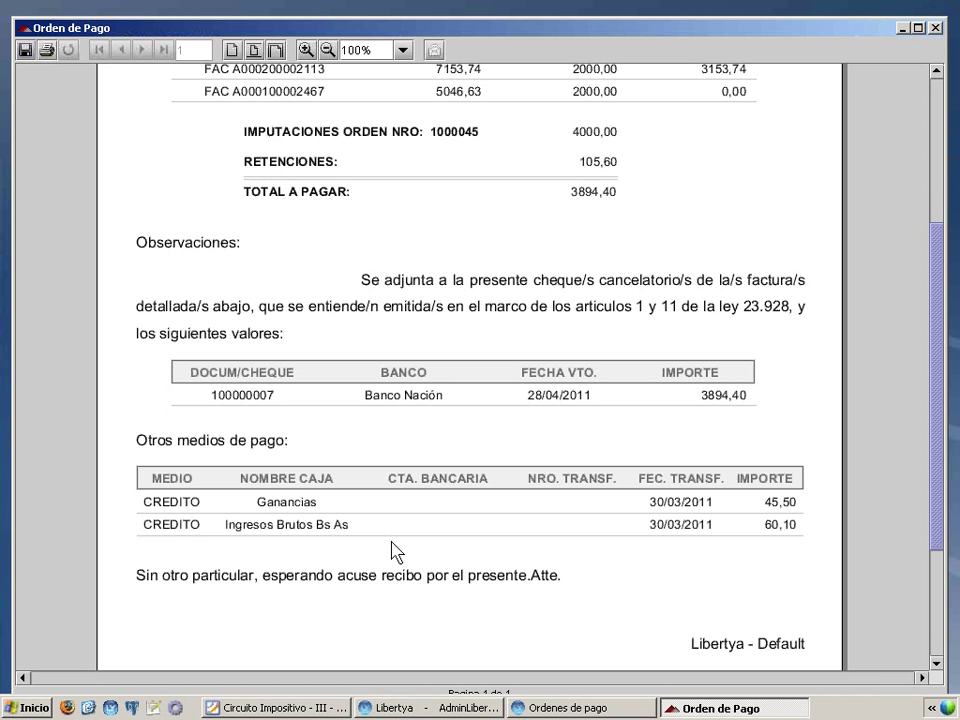
left_click(935, 28)
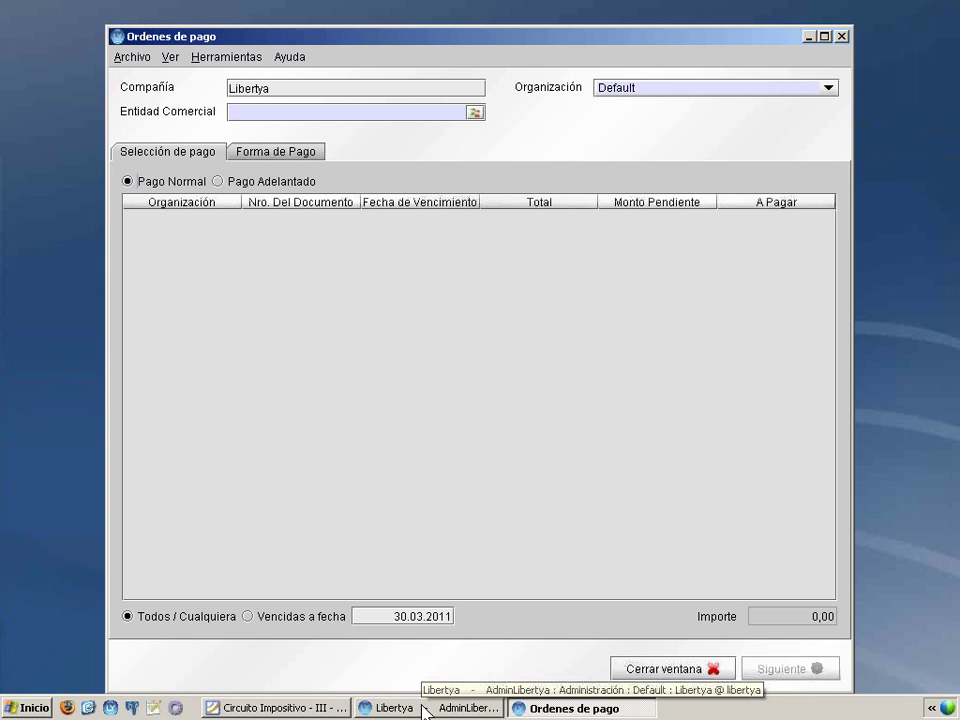
Step: Minimize the payment order window, reopen the Retenciones records from the main program tree, and run an unfiltered record search
left_click(807, 37)
left_click(432, 710)
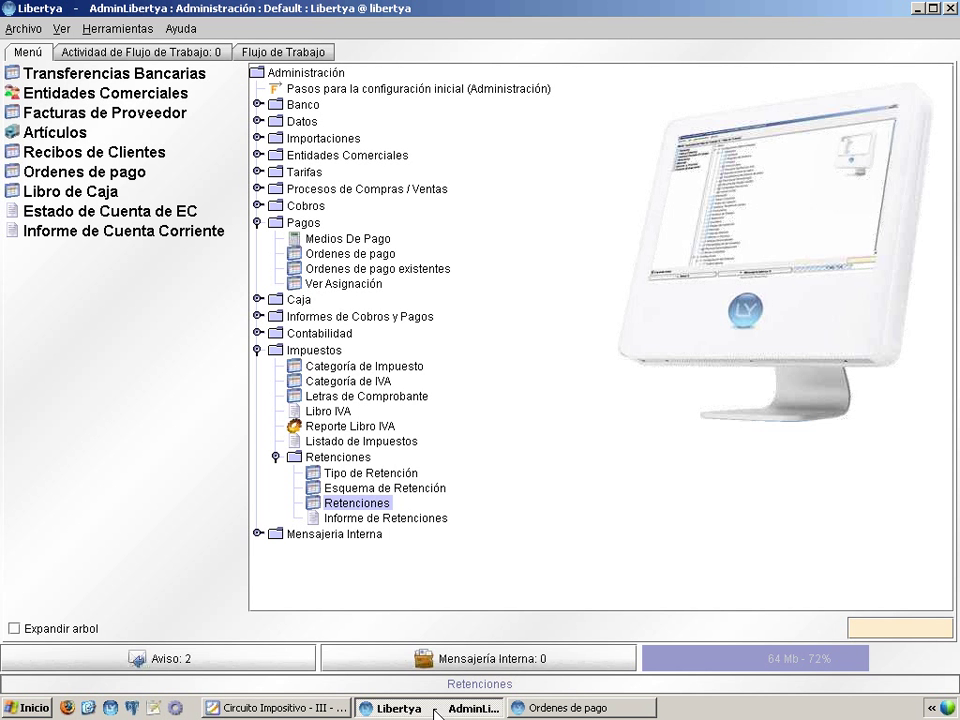
double_click(359, 503)
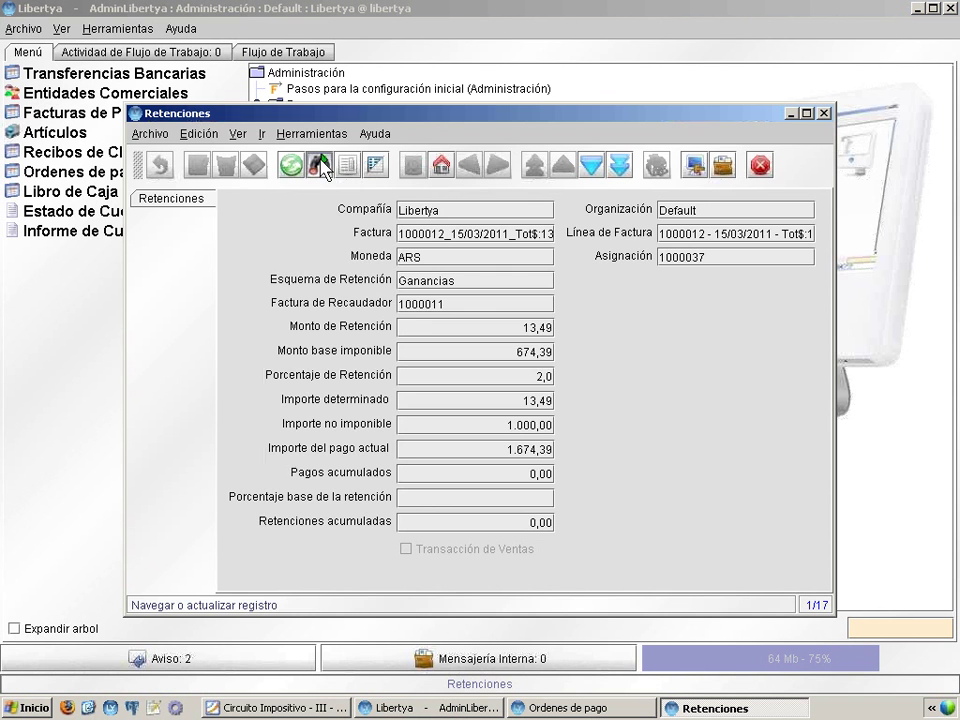
left_click(321, 166)
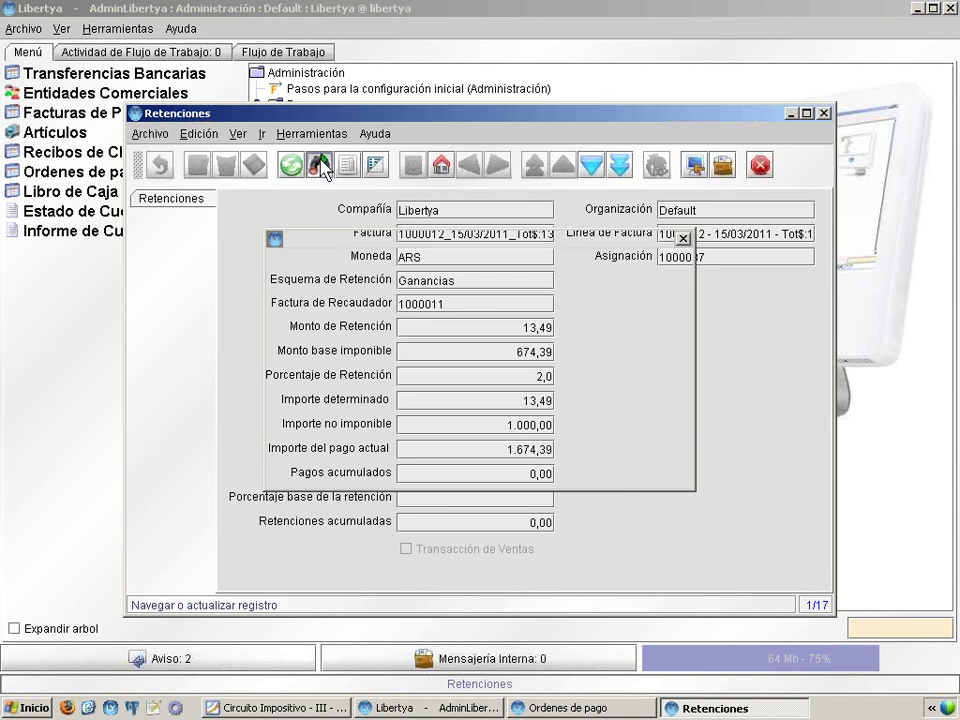
left_click(611, 463)
Step: List the withholdings in a grid sorted by Factura, widen that column, and open the 30/03/2011 Hardware Online withholding of 45.50
left_click(375, 166)
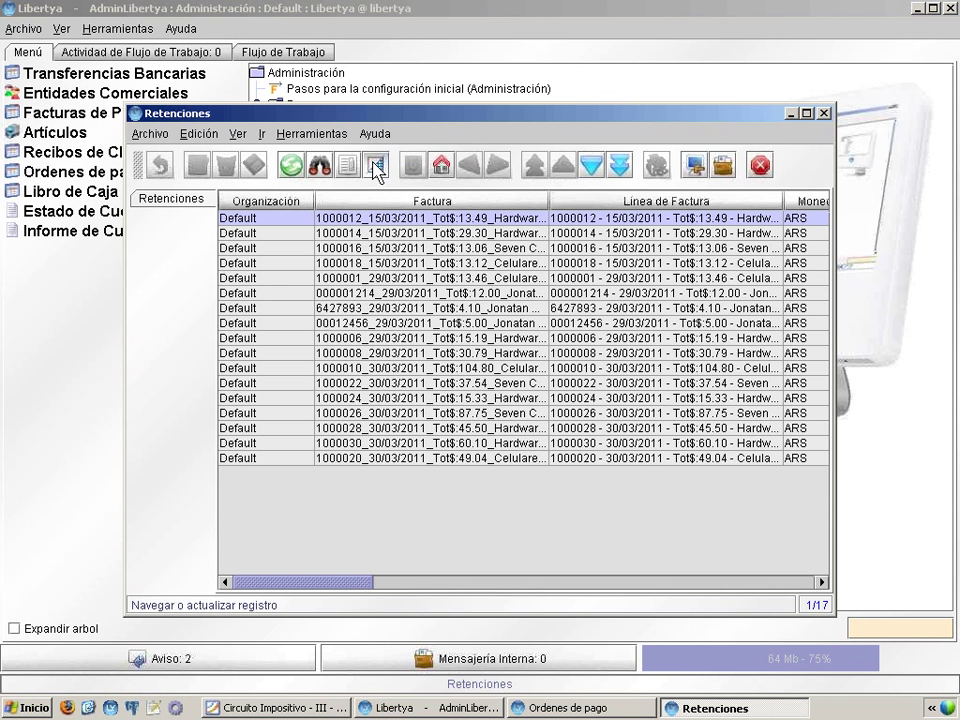
left_click(505, 201)
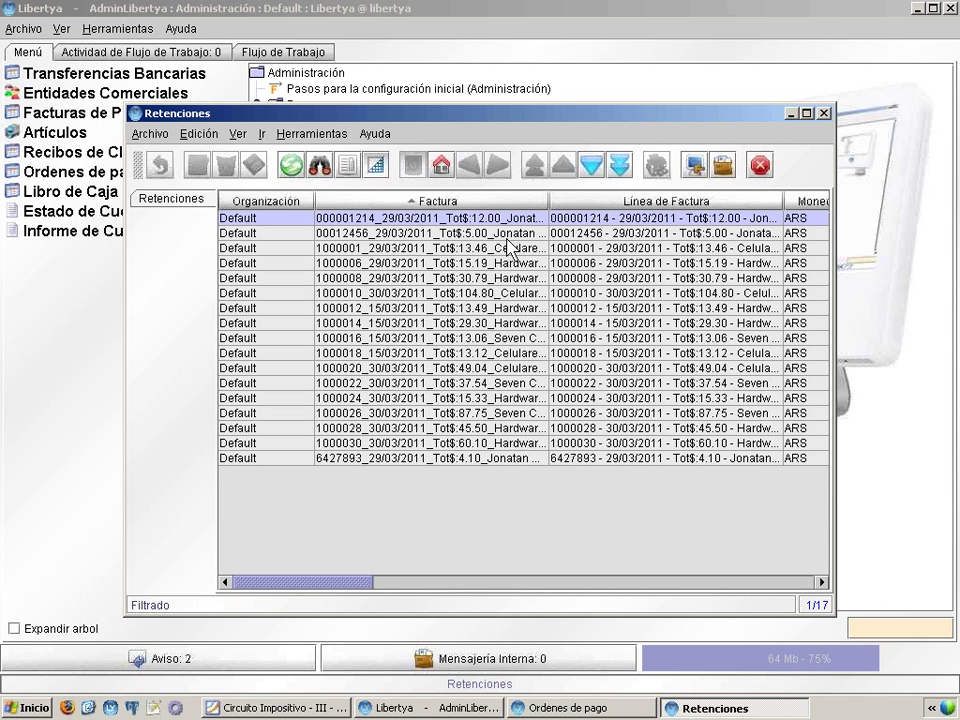
left_click_drag(549, 194, 581, 194)
left_click(520, 445)
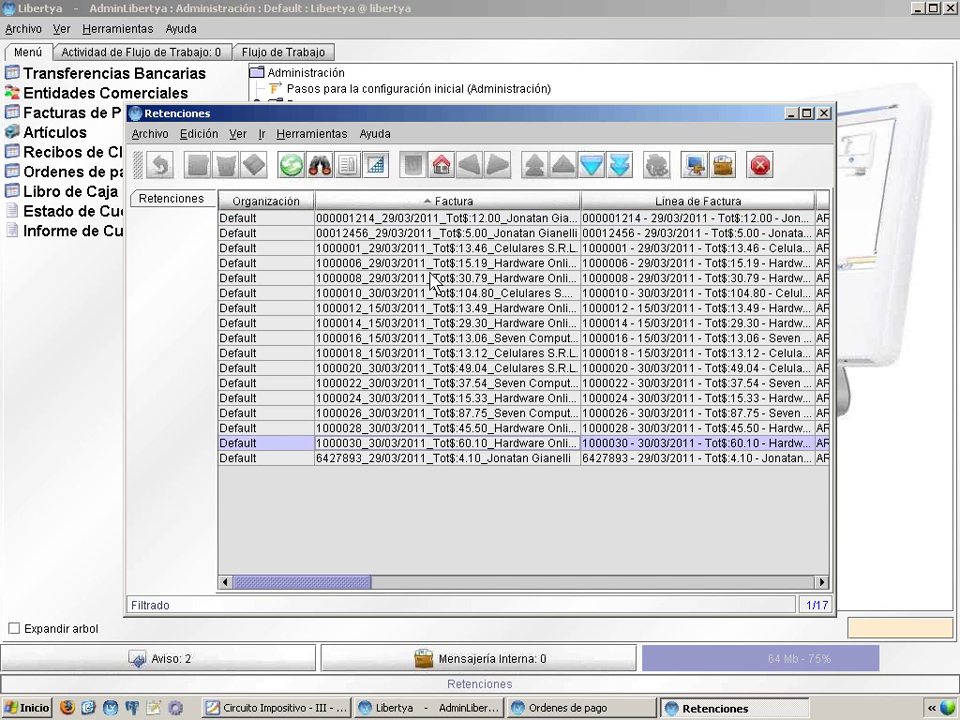
left_click(375, 165)
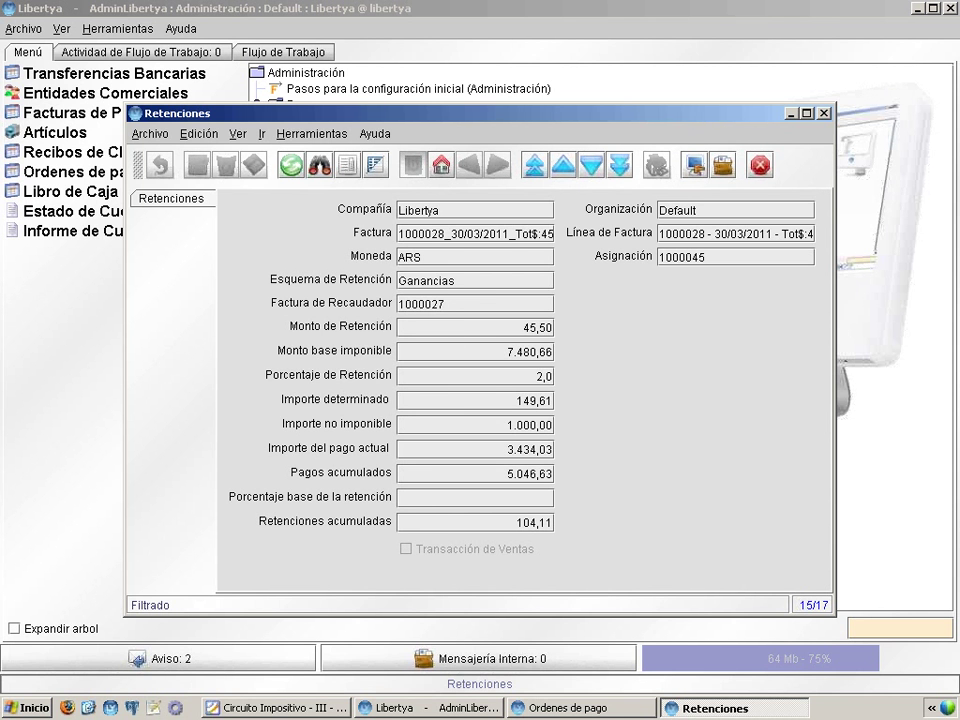
Step: Examine the supplier withholding voucher linked in the withholding record's Factura field and close it
right_click(458, 241)
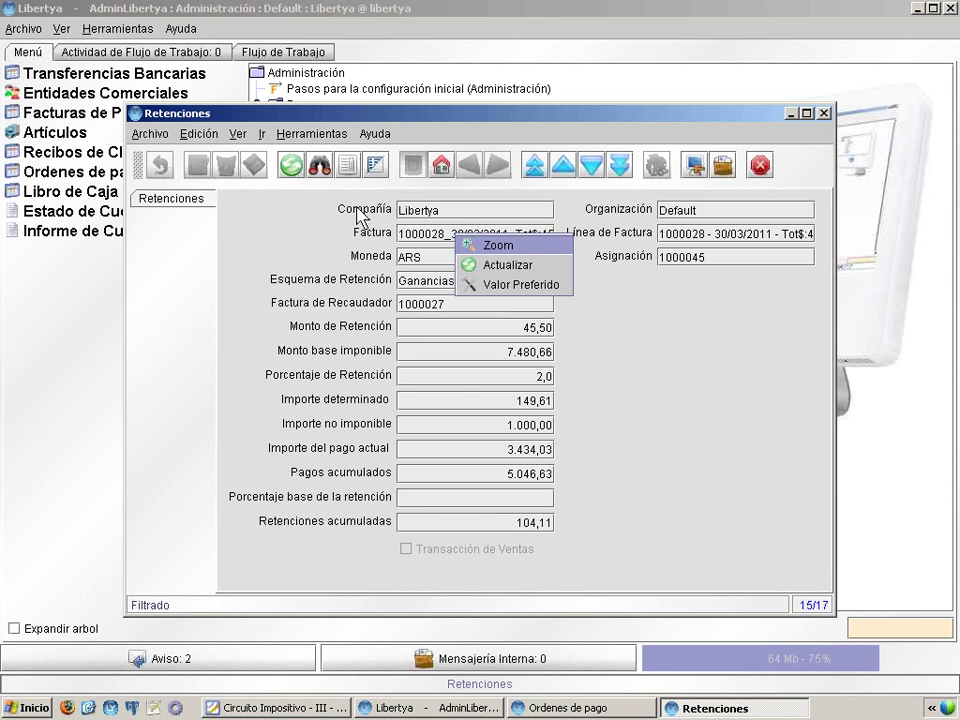
left_click(478, 245)
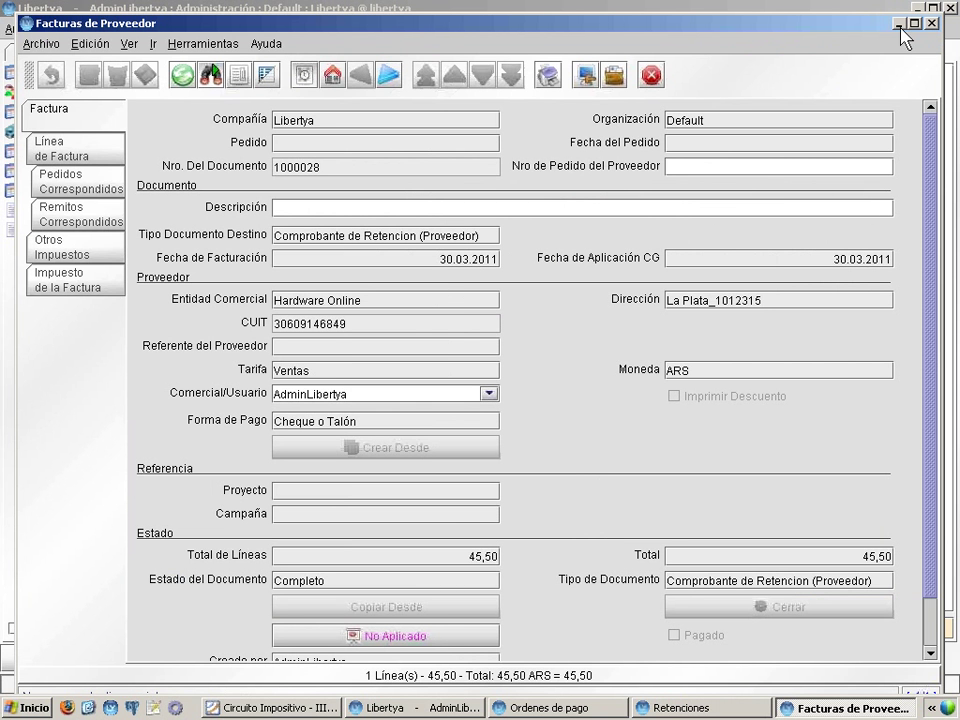
left_click(931, 22)
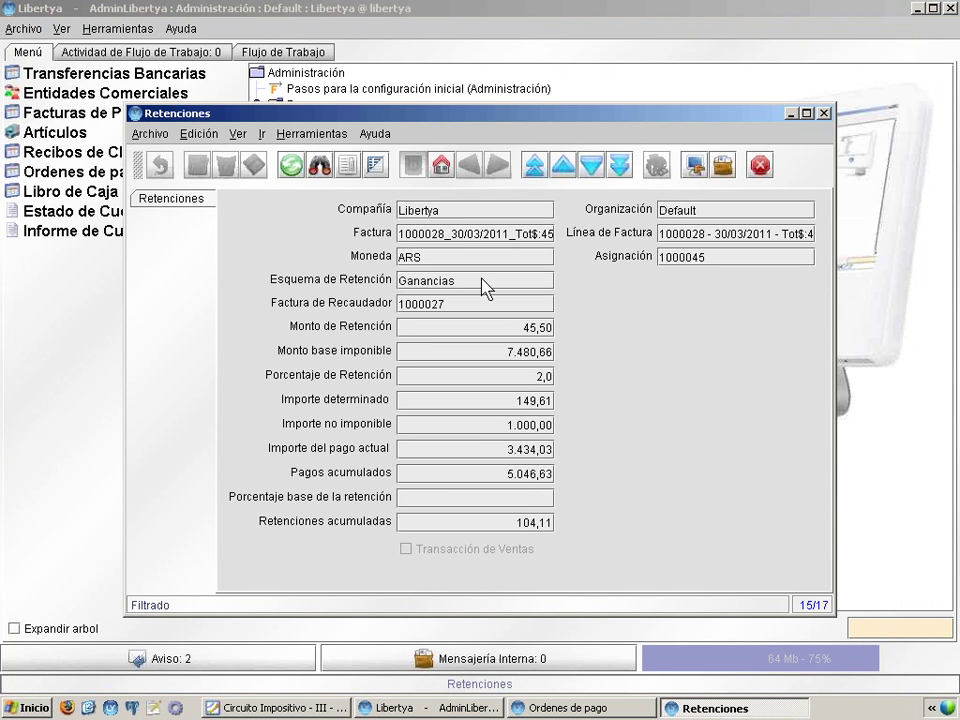
Step: Review the collector invoice linked to the Ganancias withholding, then close it and the Retenciones window
right_click(460, 305)
left_click(480, 316)
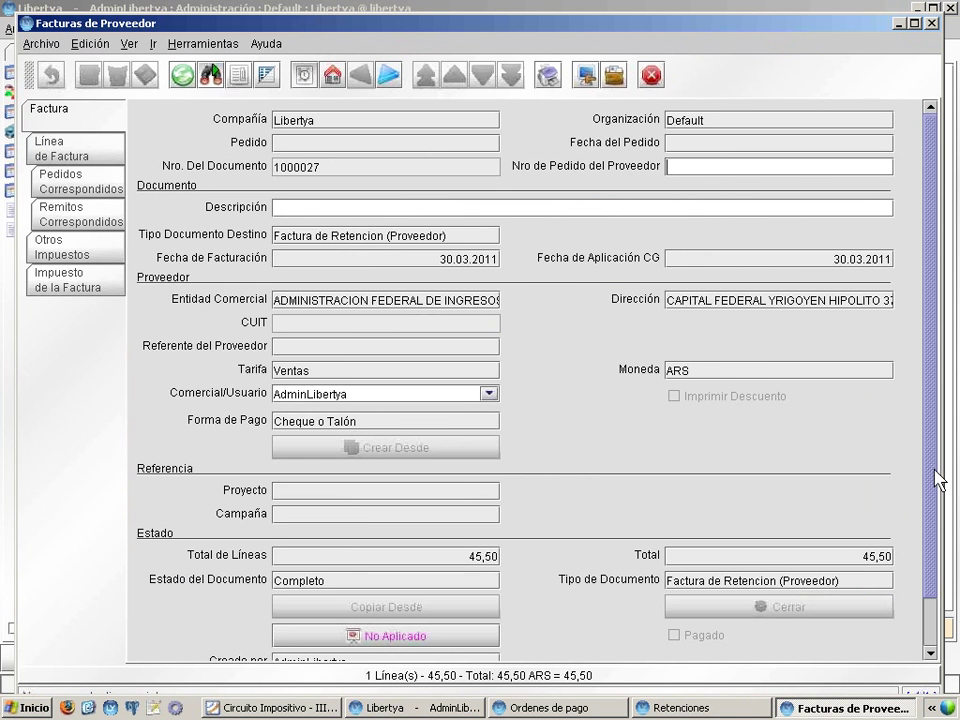
scroll(936, 476, "down", 1)
scroll(936, 516, "up", 2)
left_click(931, 23)
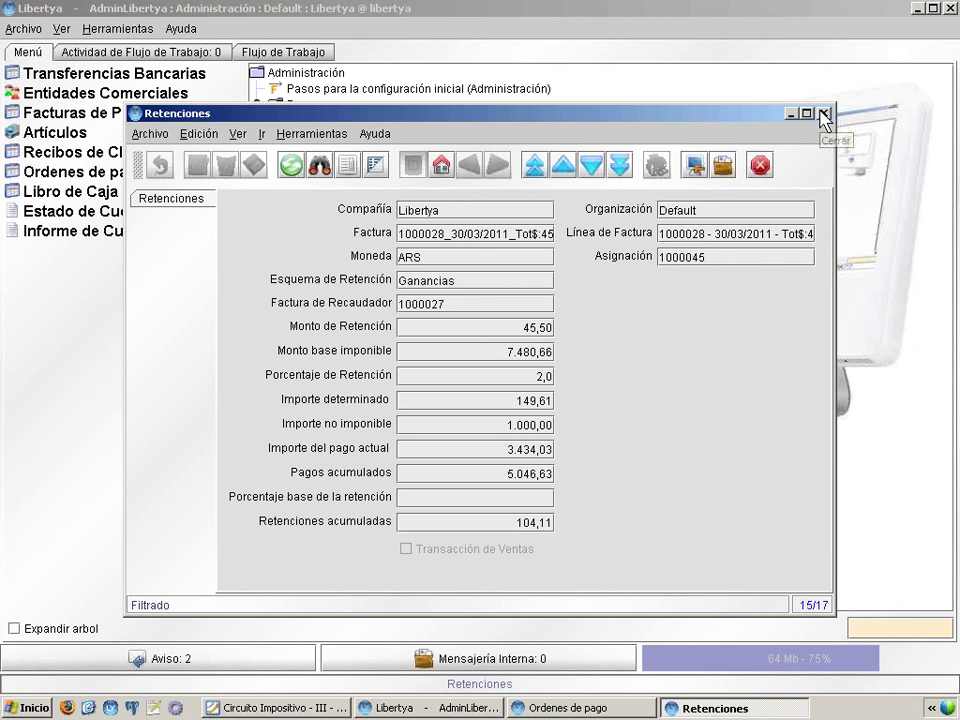
left_click(823, 114)
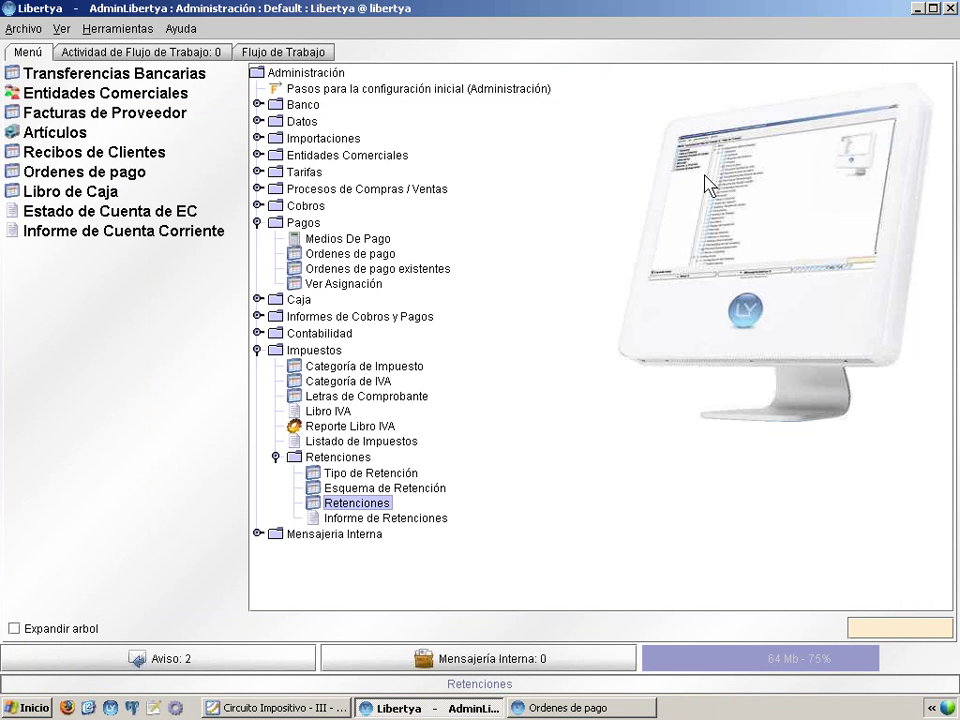
left_click(290, 708)
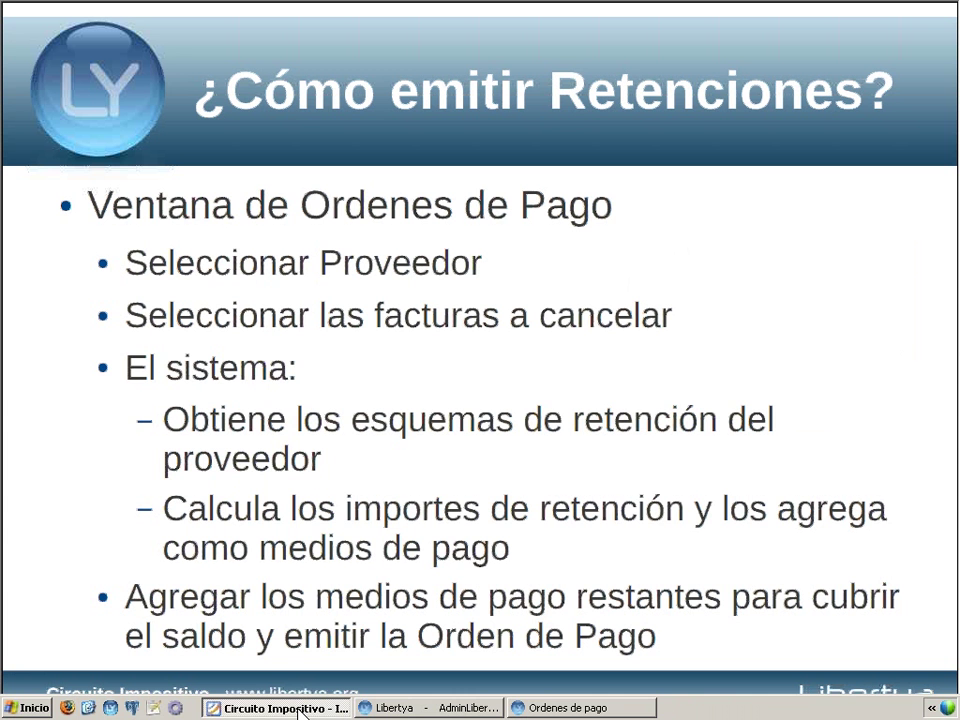
left_click(328, 371)
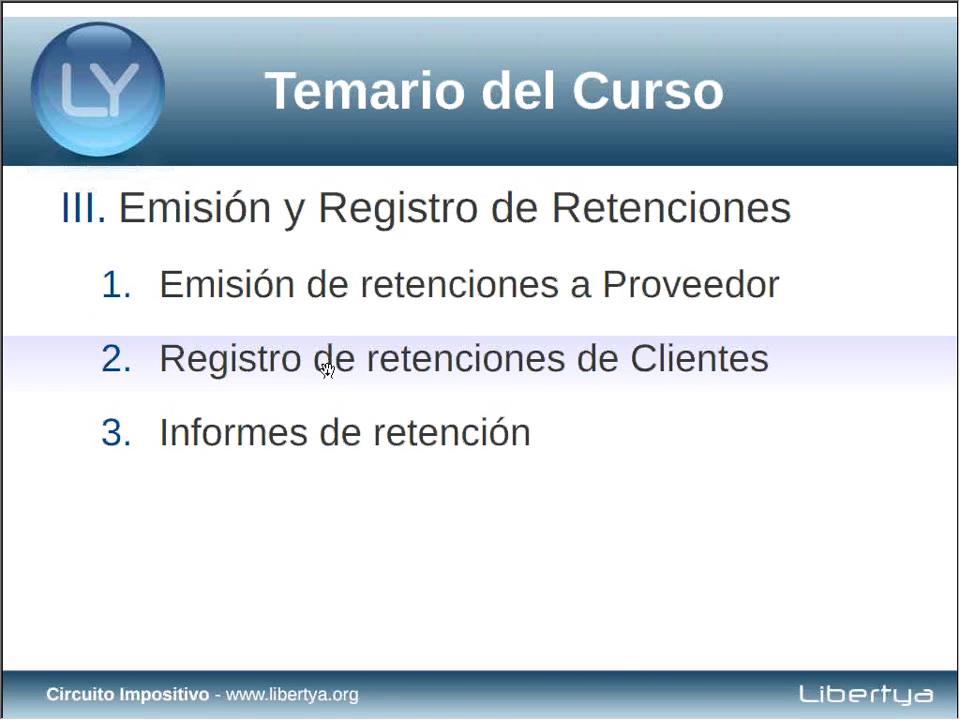
left_click(789, 477)
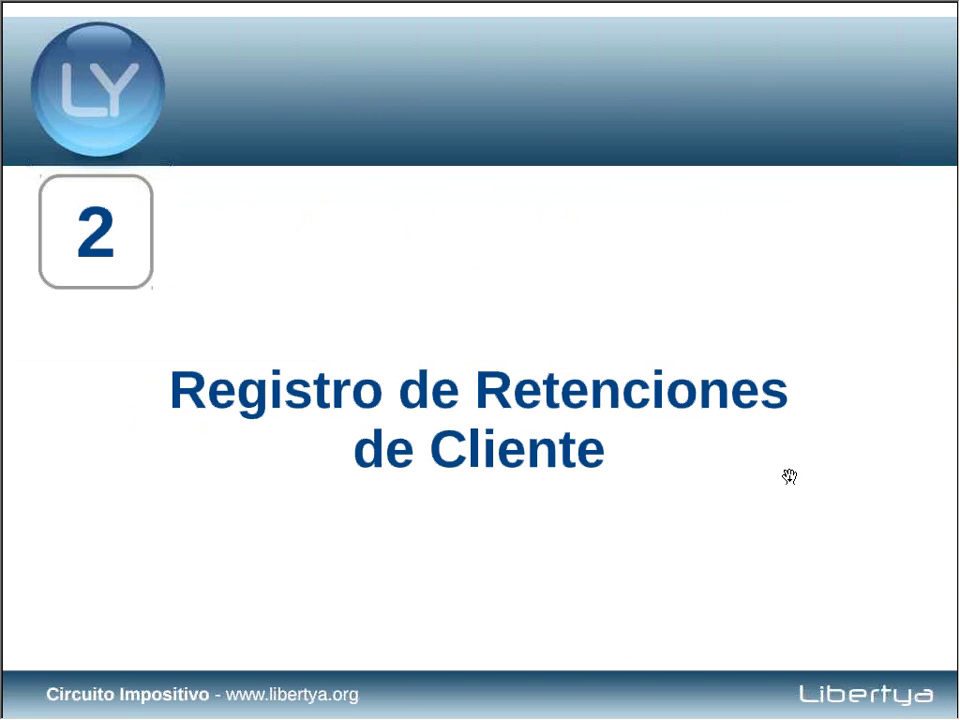
left_click(789, 477)
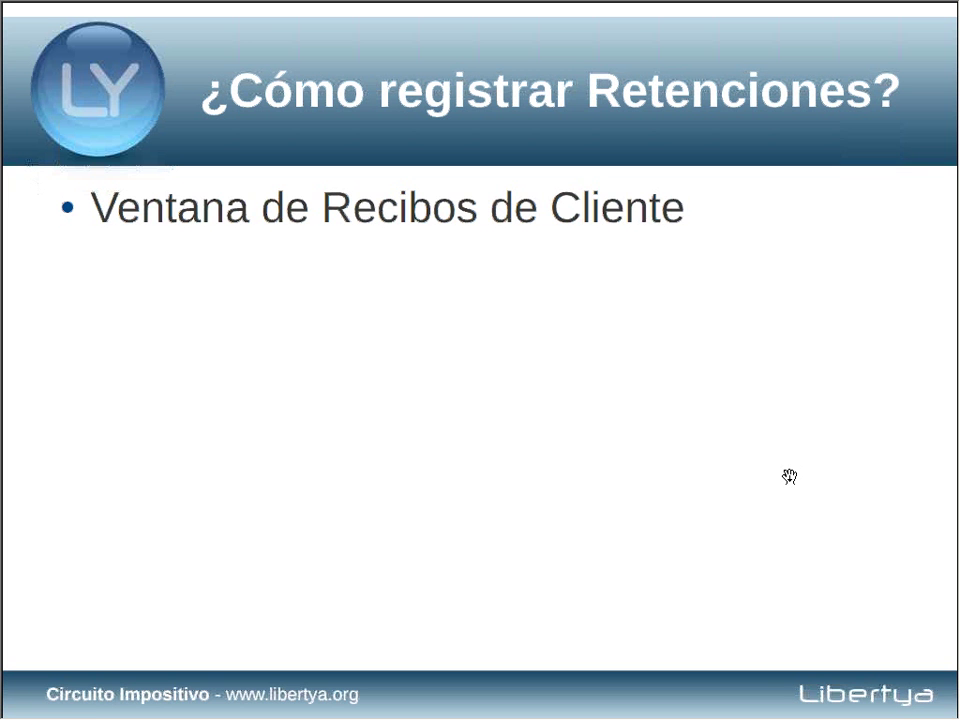
left_click(789, 477)
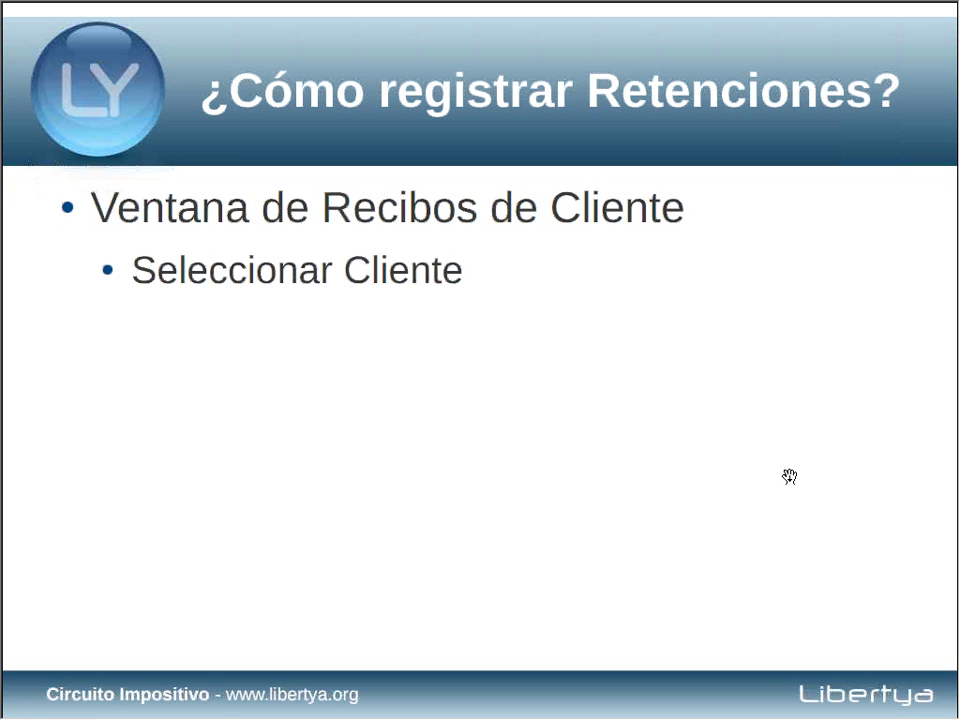
left_click(789, 477)
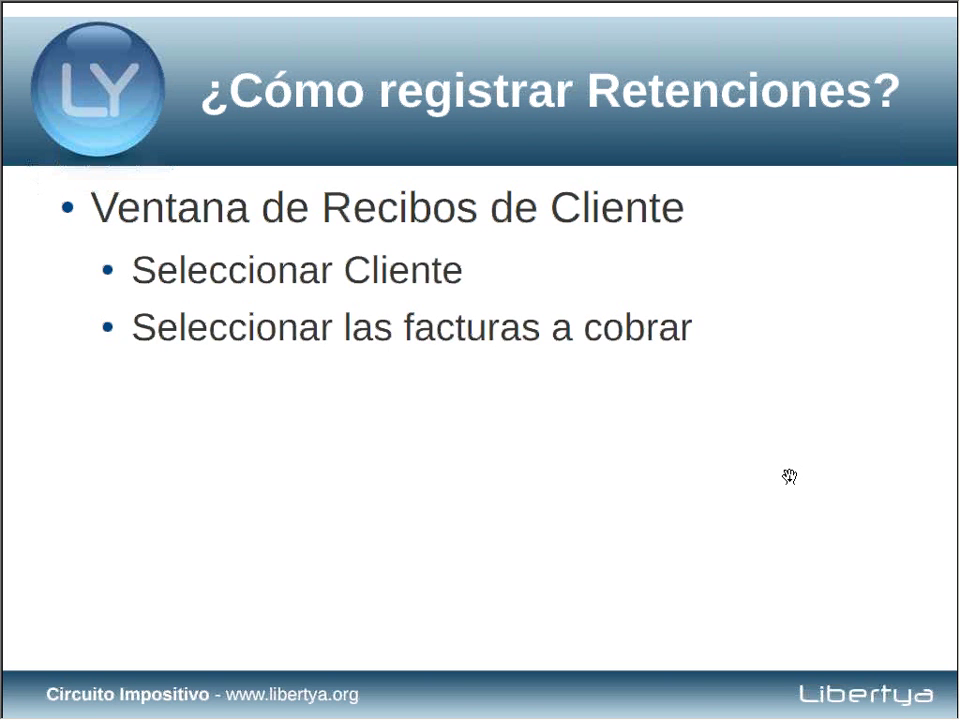
key("alt+space")
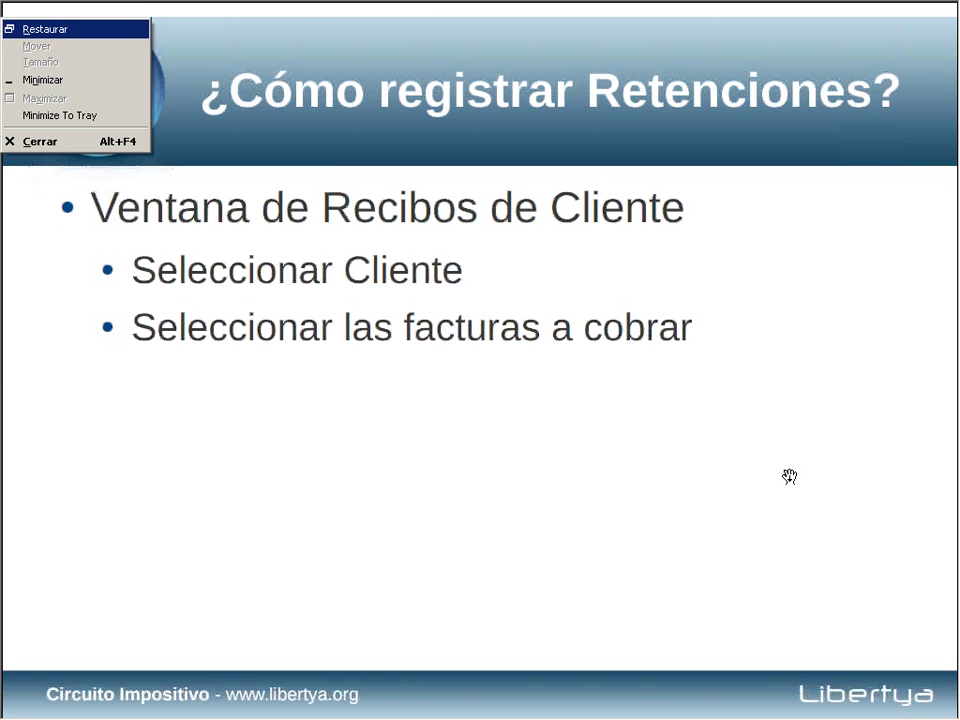
key("n")
Step: Open Recibos de Clientes under Cobros and select Hard Solutions S.A. as the business partner
left_click(295, 207)
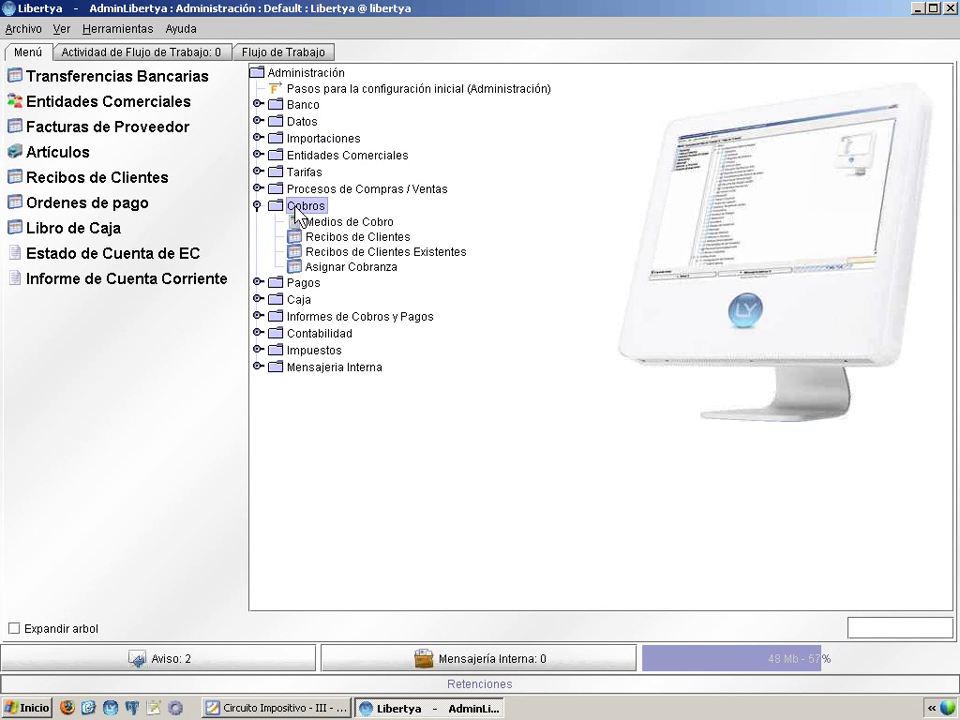
left_click(325, 237)
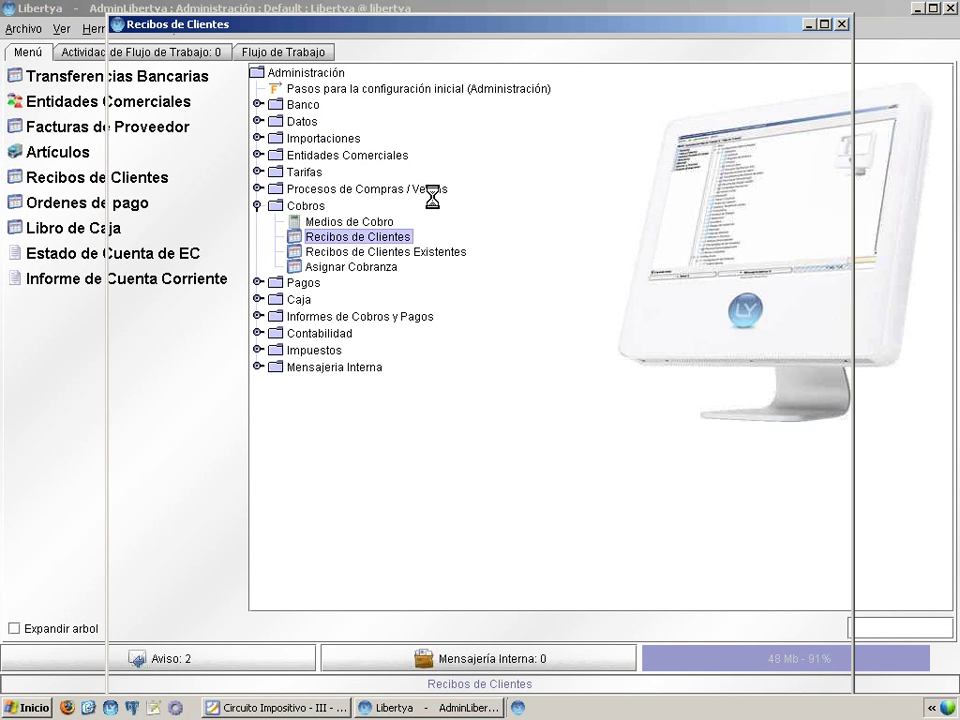
type("hard")
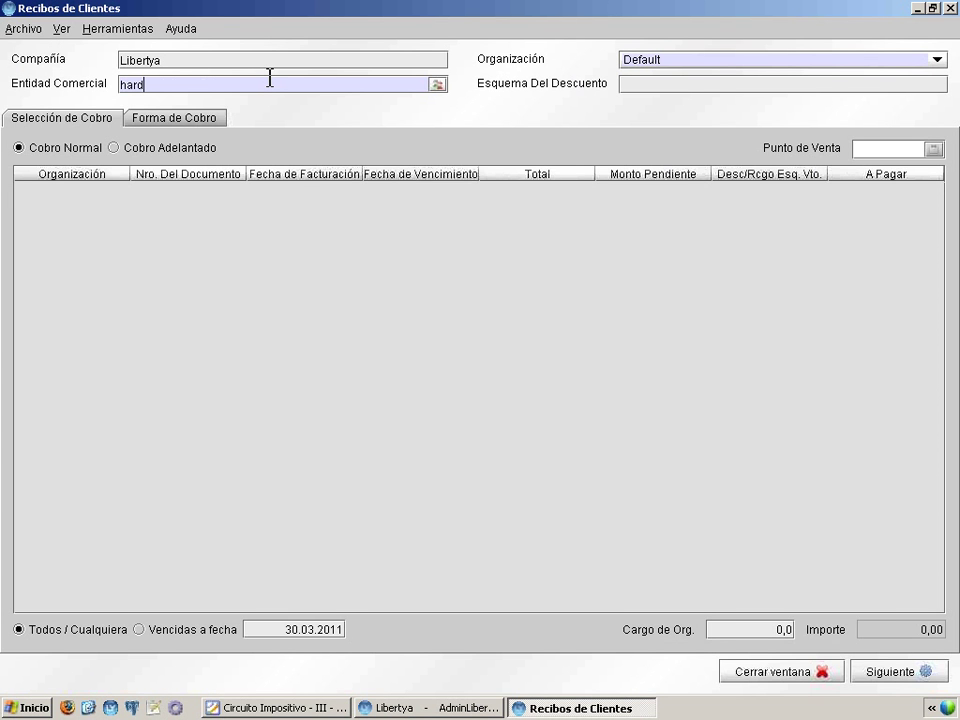
key("Tab")
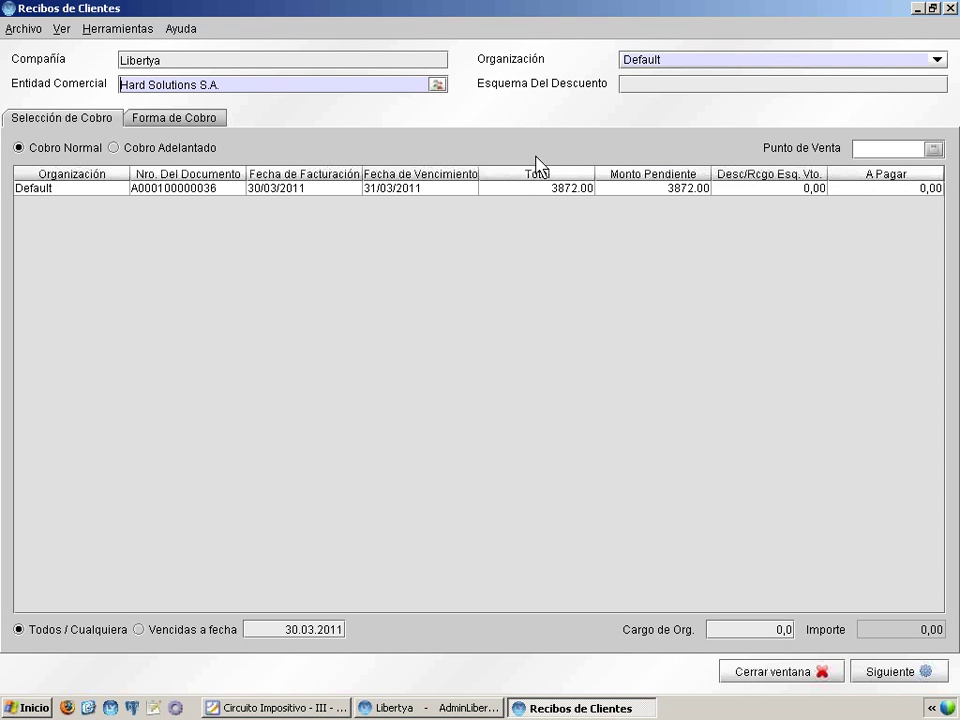
Step: Set the amount to pay on the customer's 30/03/2011 invoice to 3872
left_click(865, 188)
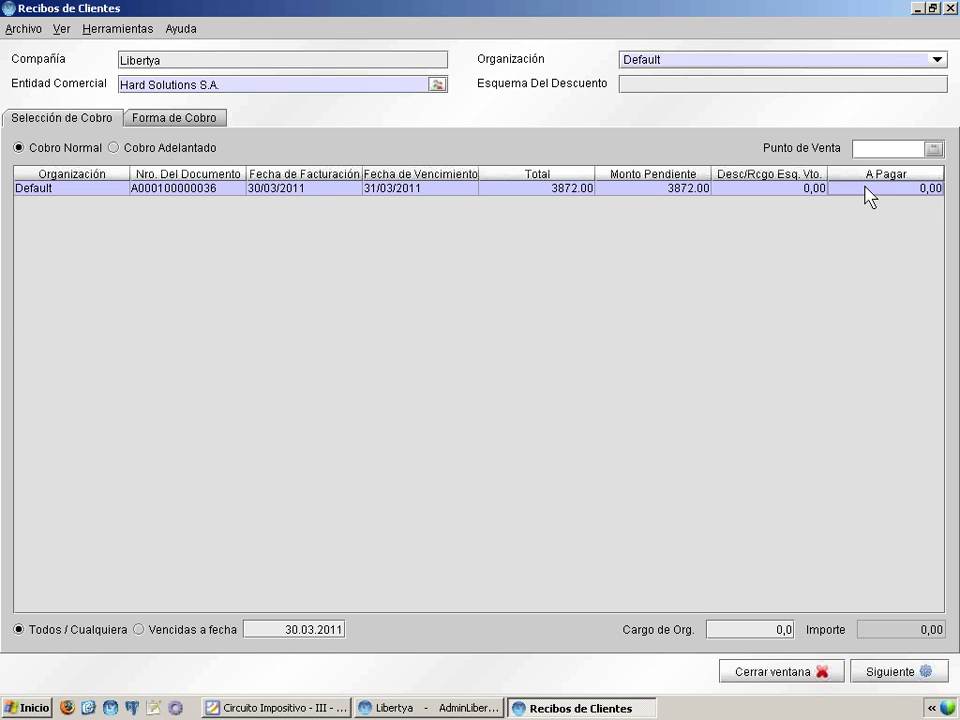
left_click(865, 190)
type("3872")
key("Return")
left_click(288, 708)
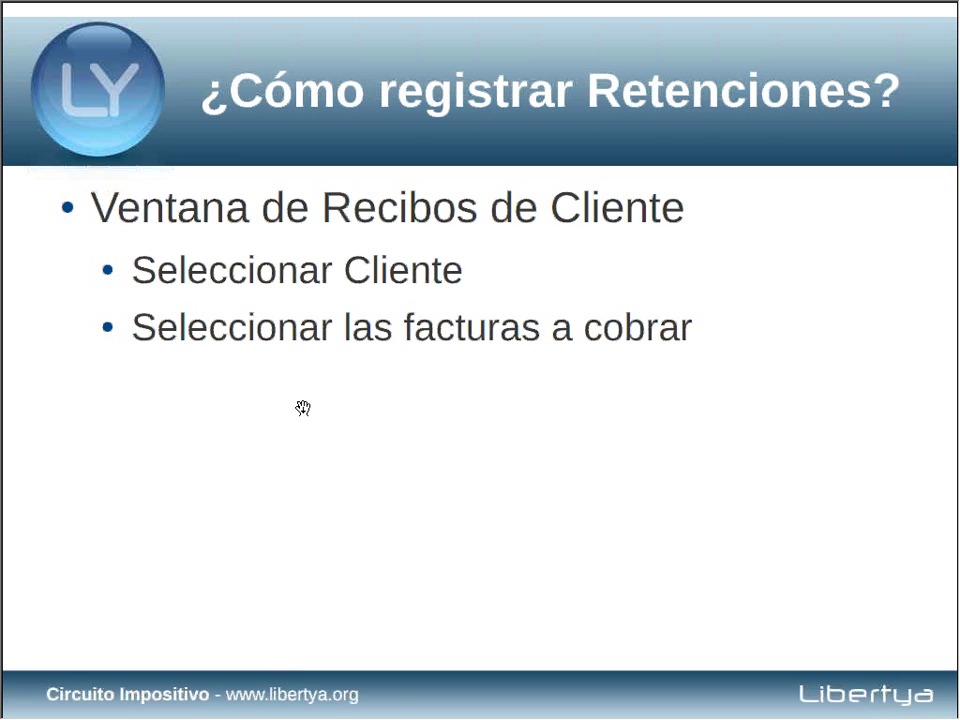
left_click(303, 407)
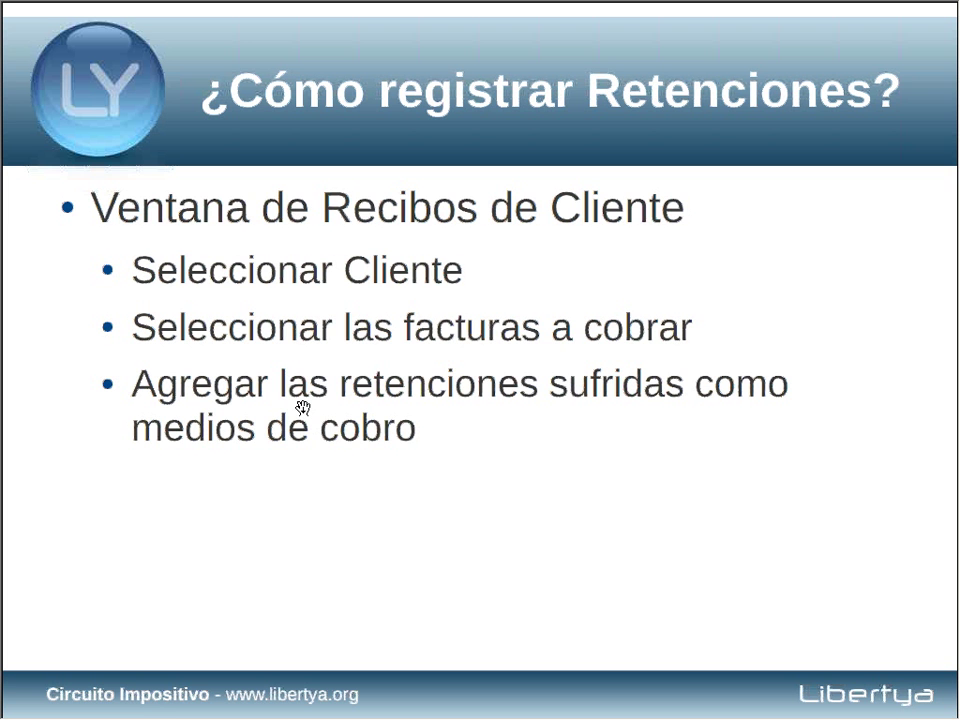
left_click(302, 407)
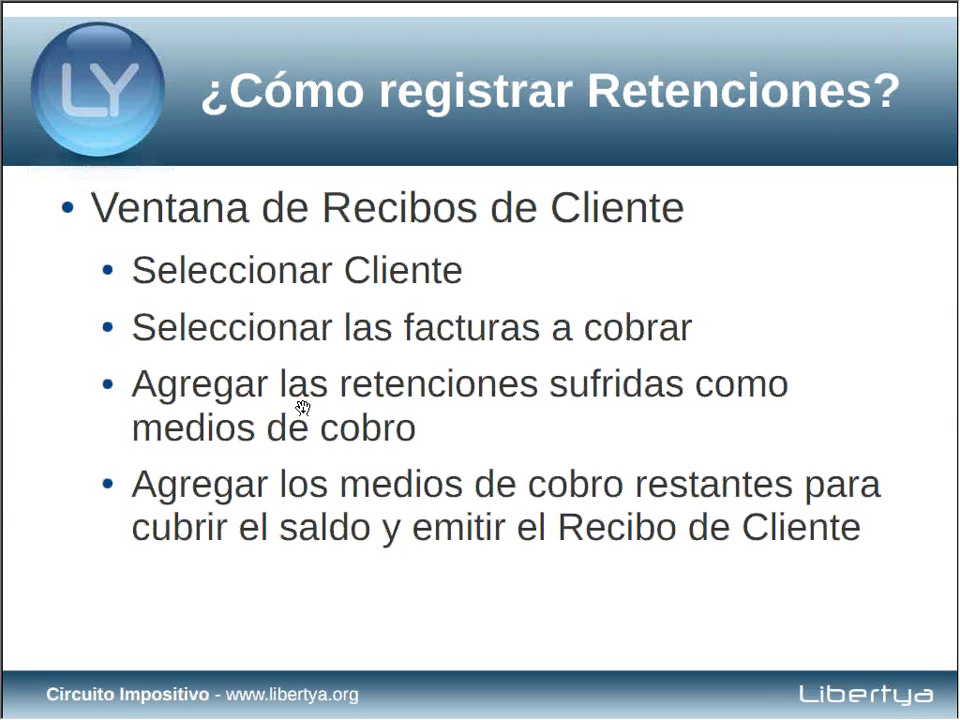
key("alt+space")
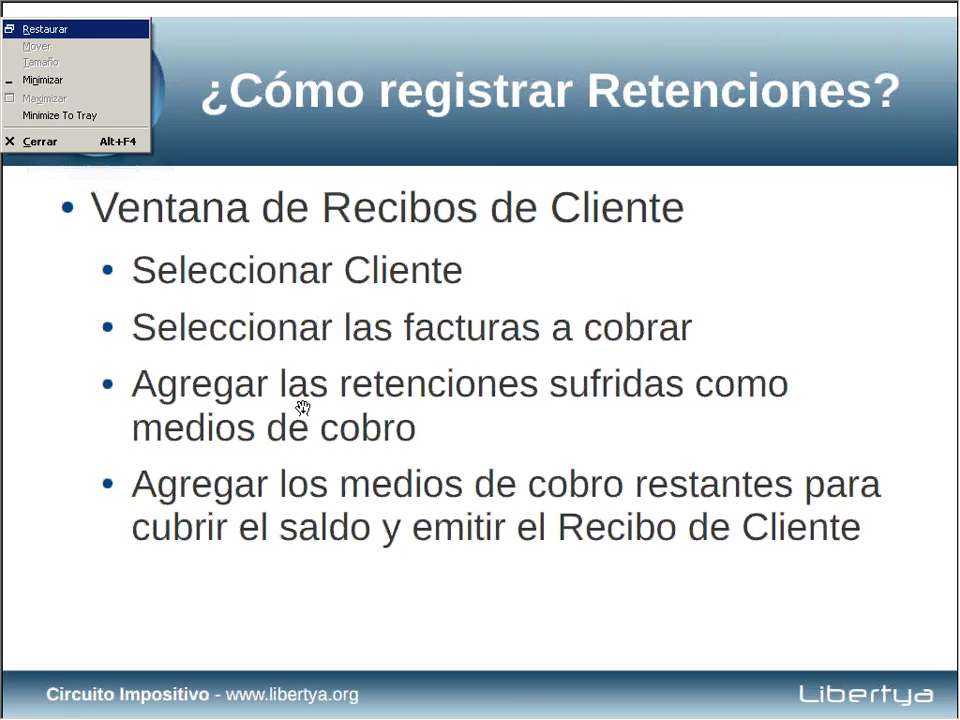
key("n")
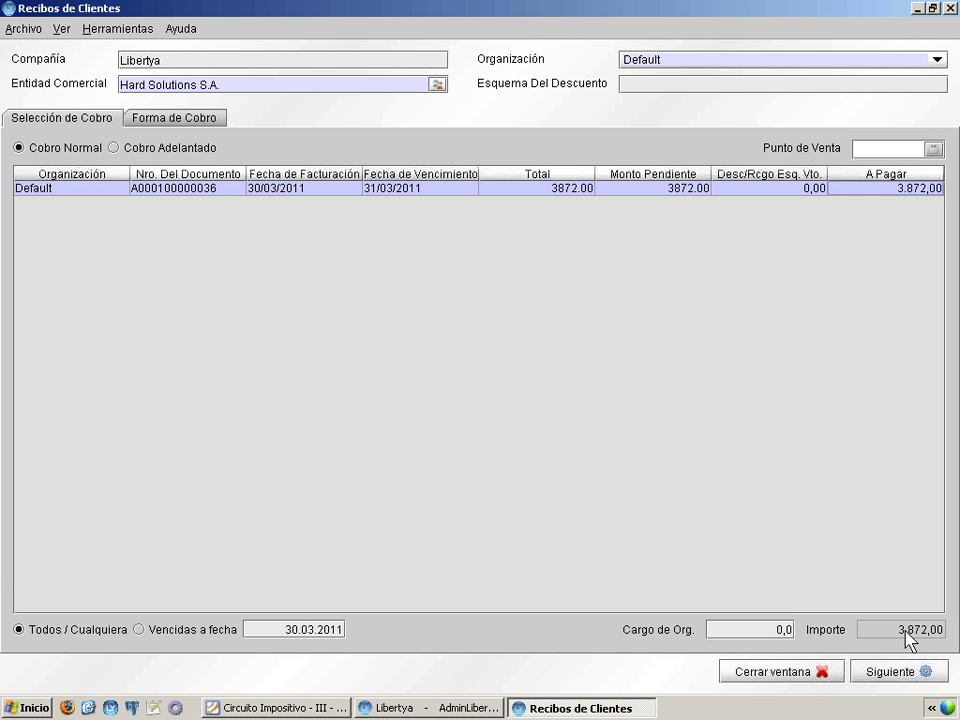
Step: Advance to the receipt's collection methods and set both the payment type and the collection medium to Retención
left_click(892, 671)
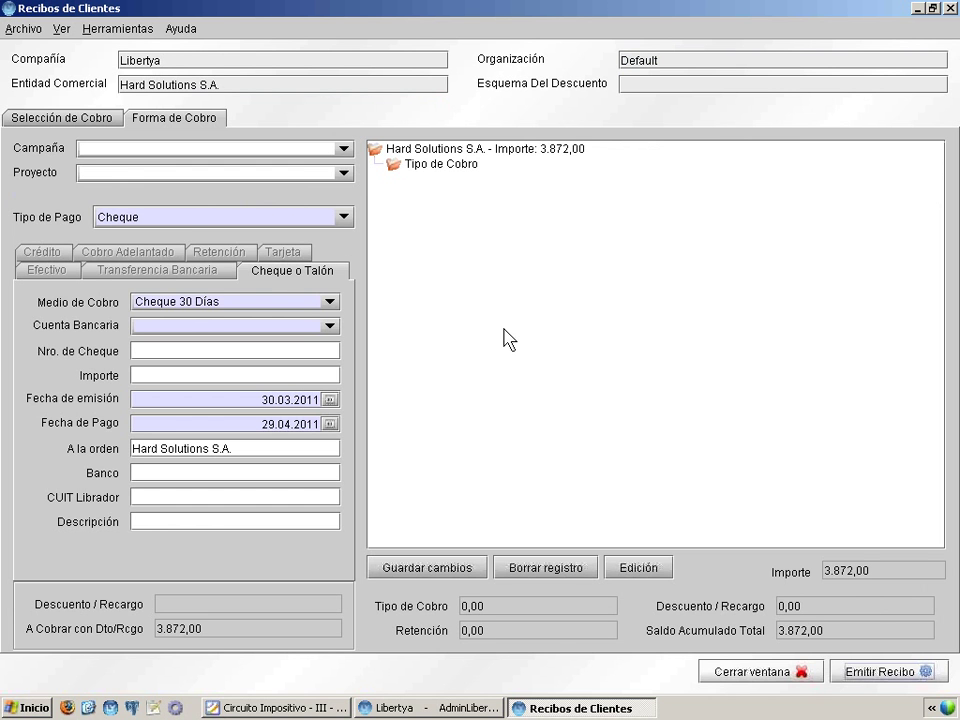
left_click(191, 219)
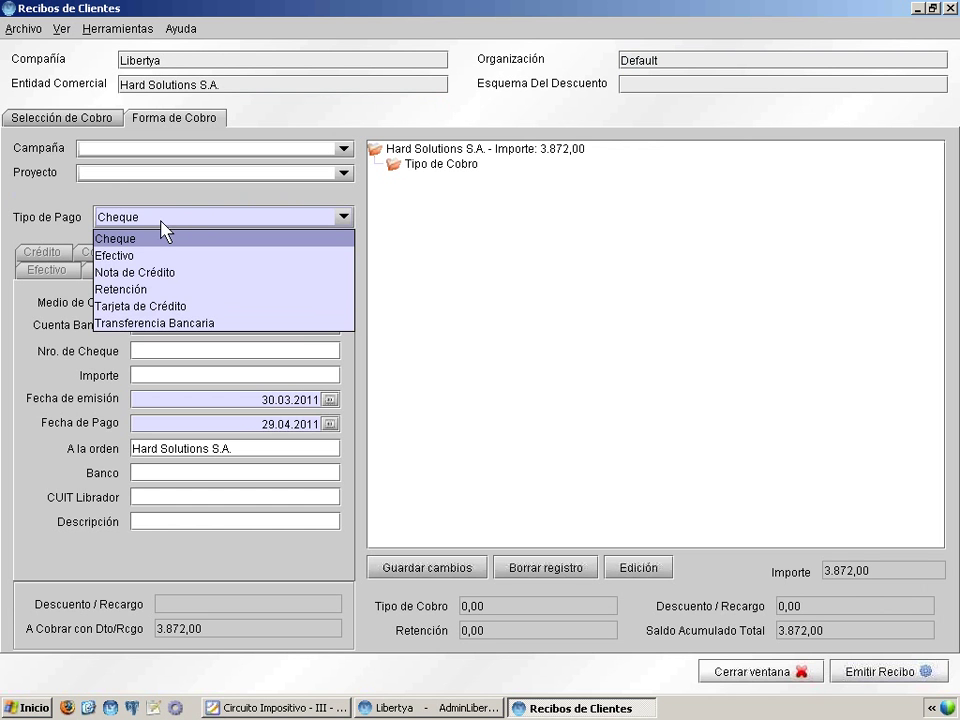
left_click(196, 289)
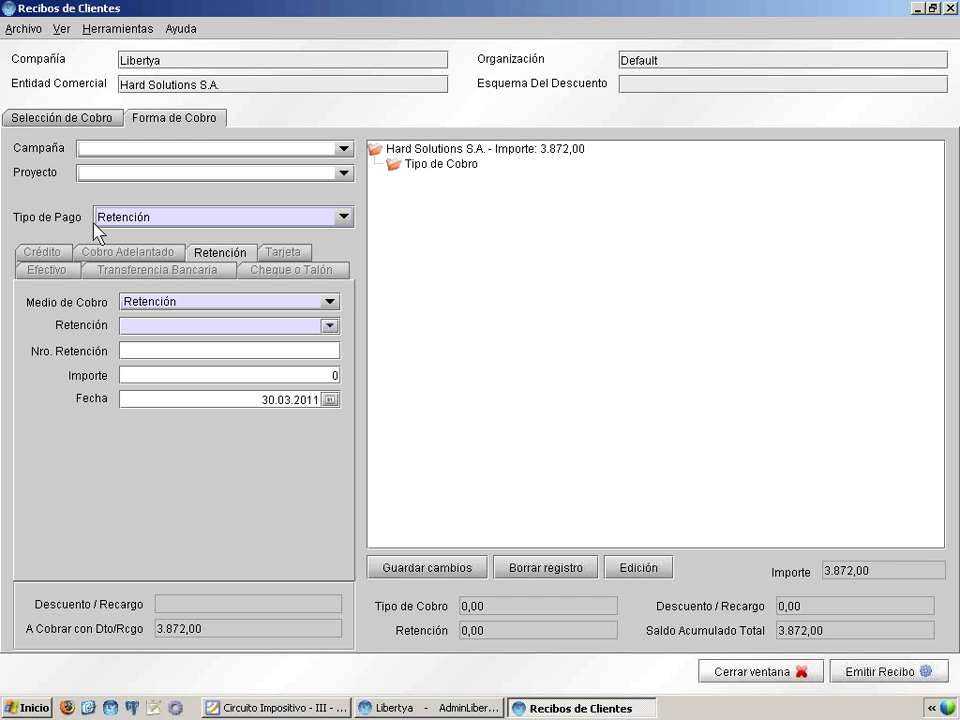
left_click(180, 303)
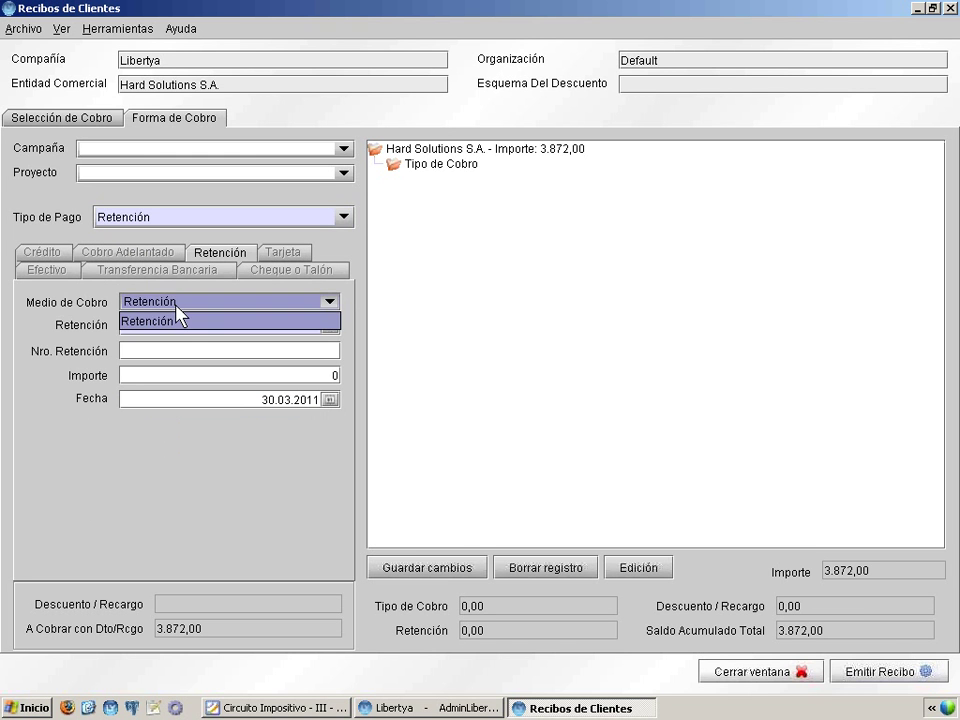
left_click(180, 321)
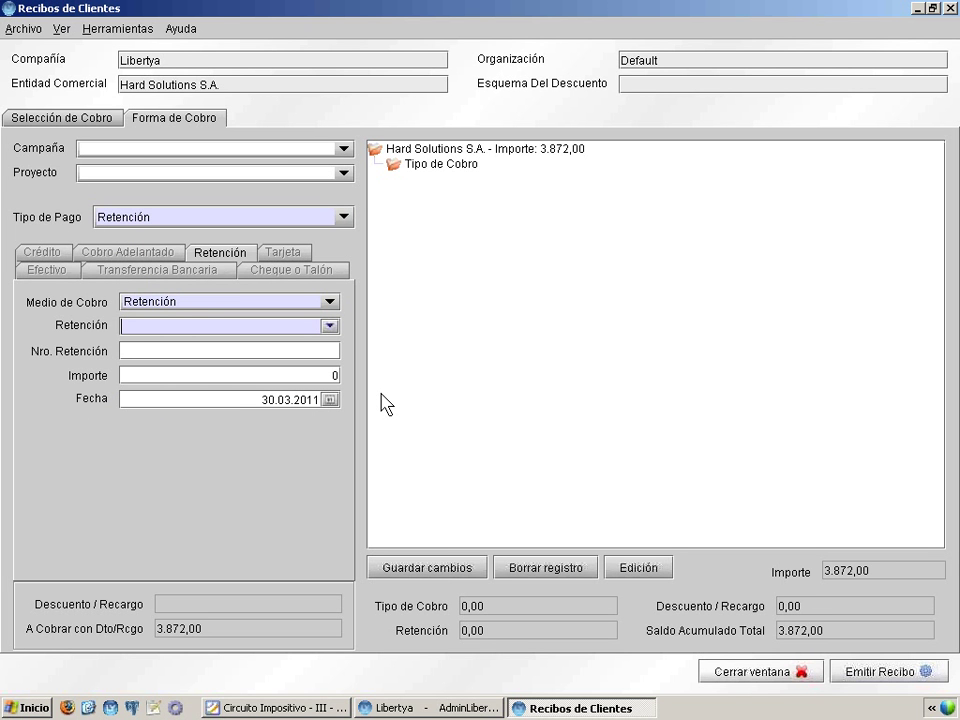
Step: Look up the suffered withholding schemes without filters and choose Ganancias for the receipt's withholding
key("Return")
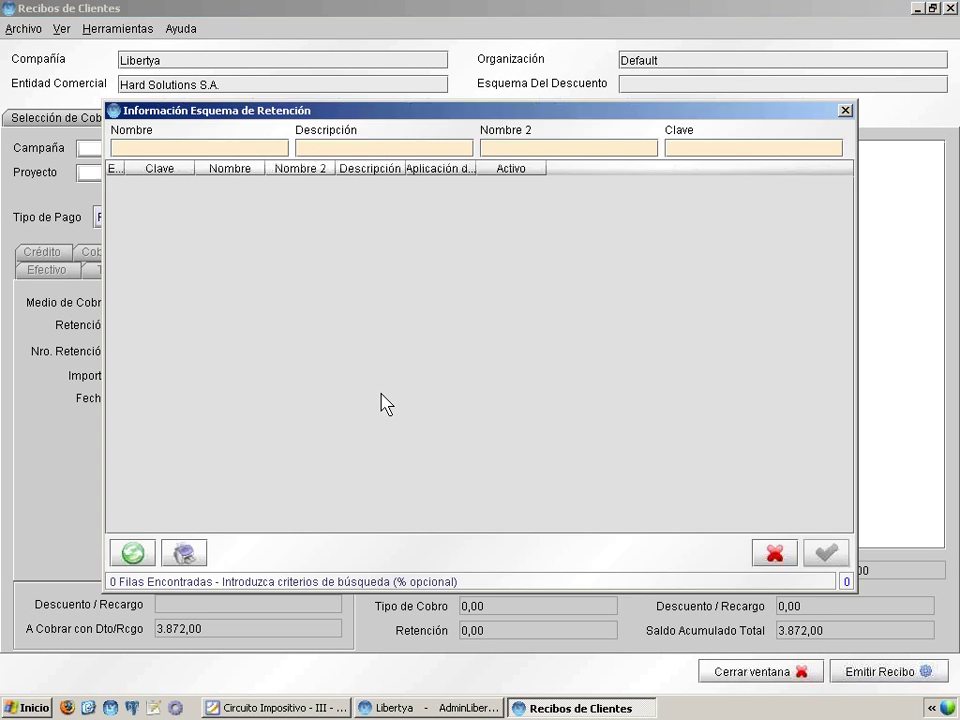
key("Return")
key("Down")
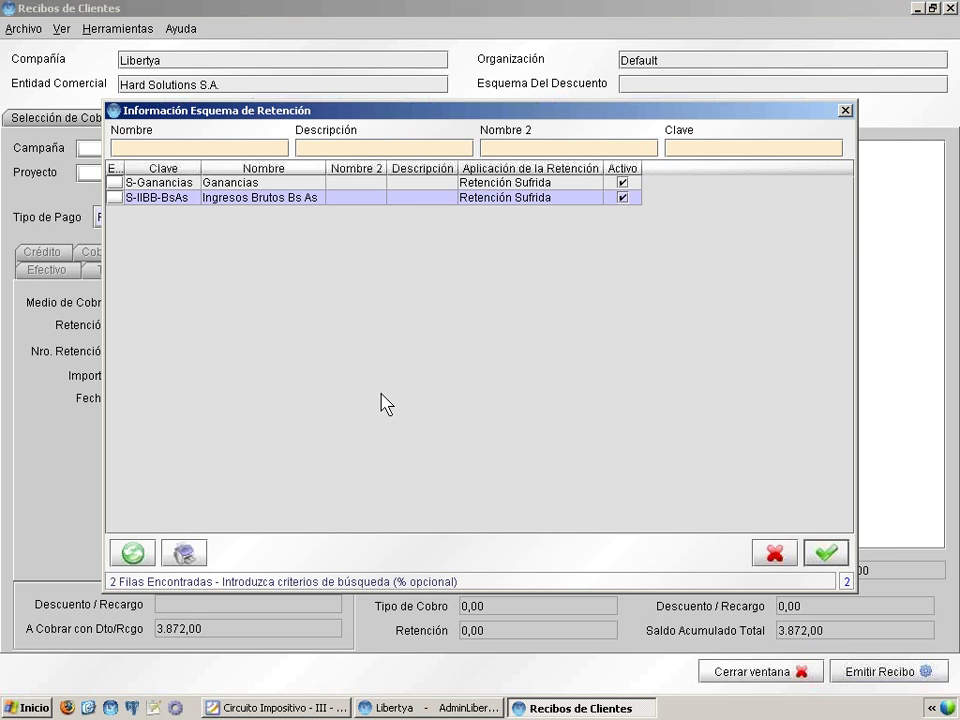
key("Up")
key("Down")
key("Up")
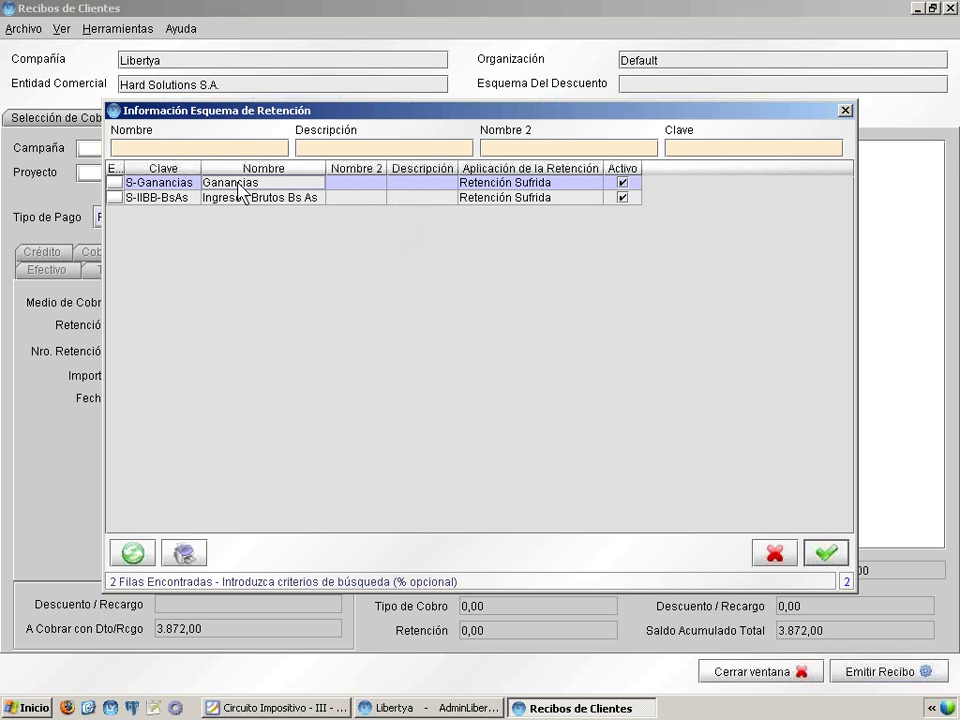
double_click(238, 181)
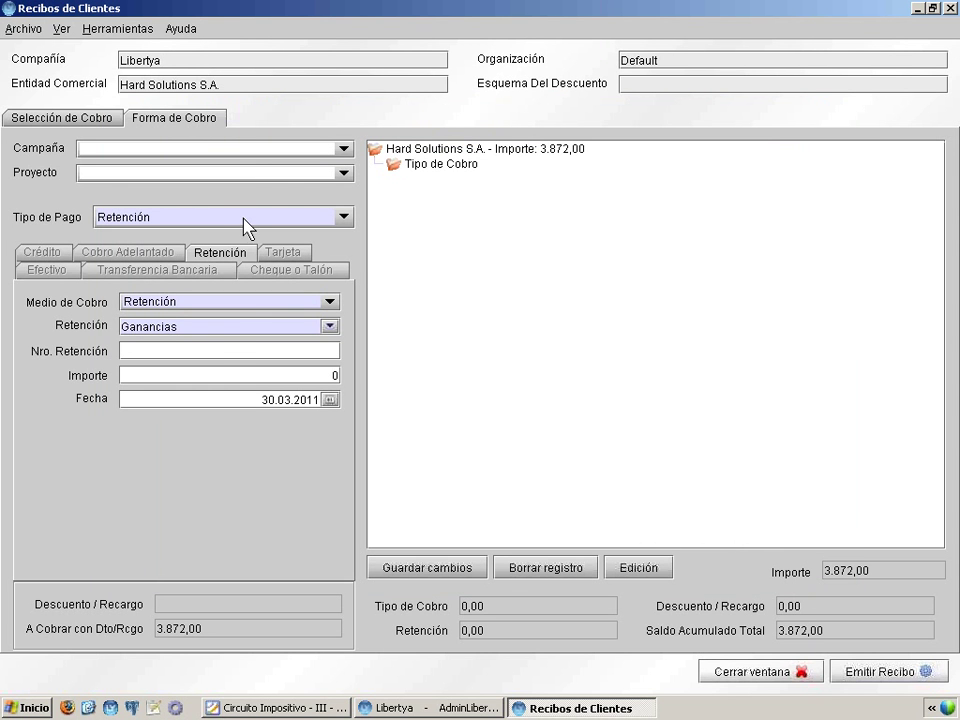
Step: Add the Ganancias withholding to the receipt with number 0012165 and amount 77,50
type("0012165")
key("Tab")
type("77,50")
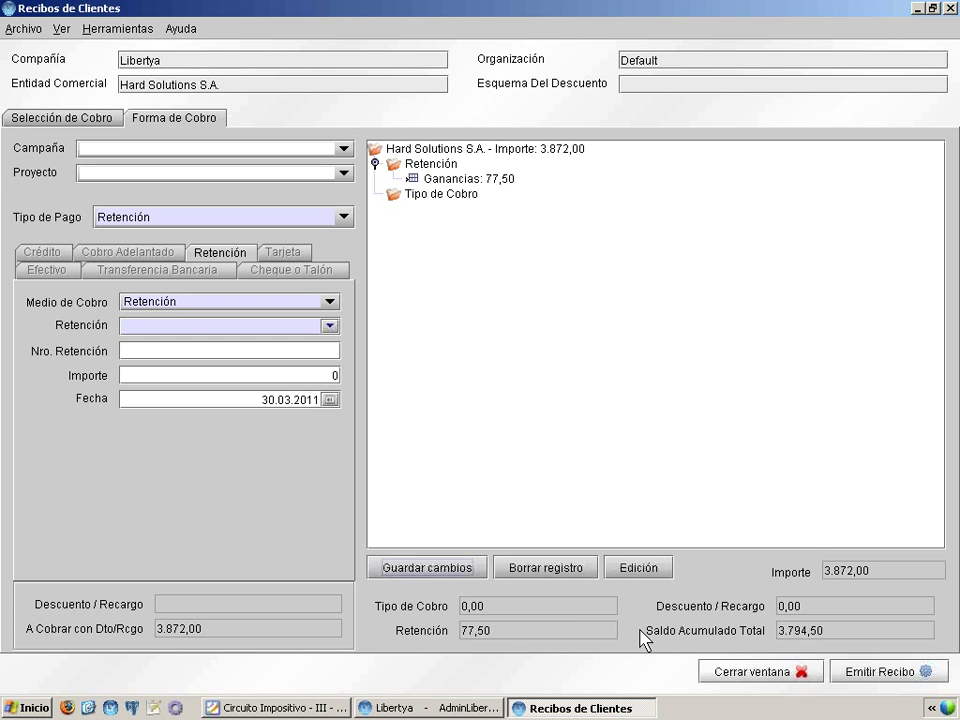
Step: Add an Ingresos Brutos Bs As withholding to the receipt with number 00231325 and amount 67,80
left_click(181, 324)
key("Down")
key("Return")
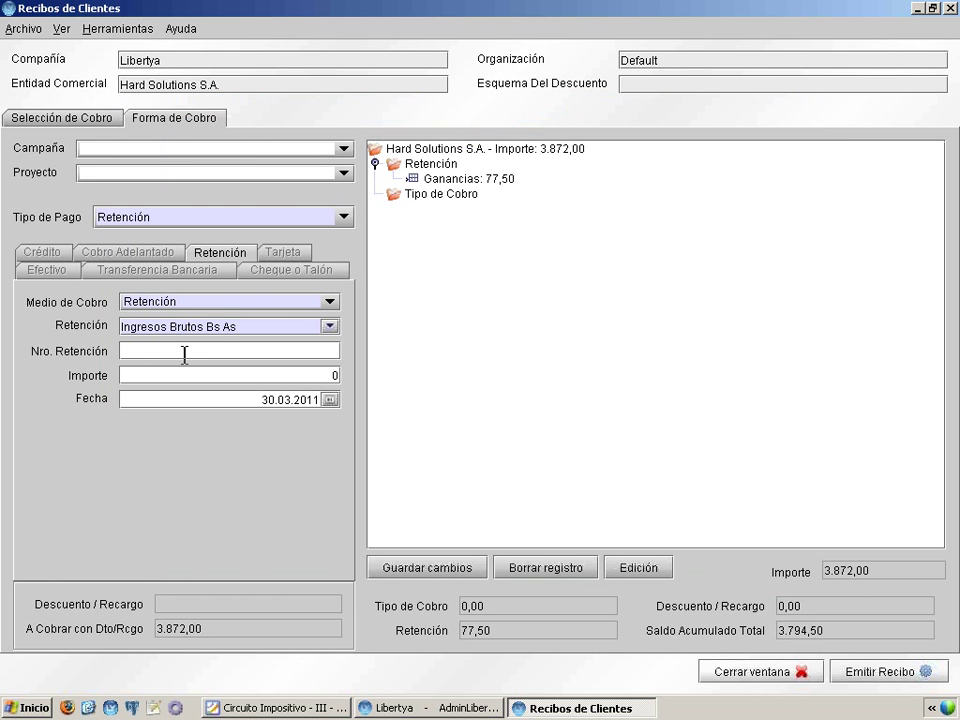
left_click(184, 351)
type("00231325")
left_click(322, 377)
type("67,80")
left_click(428, 568)
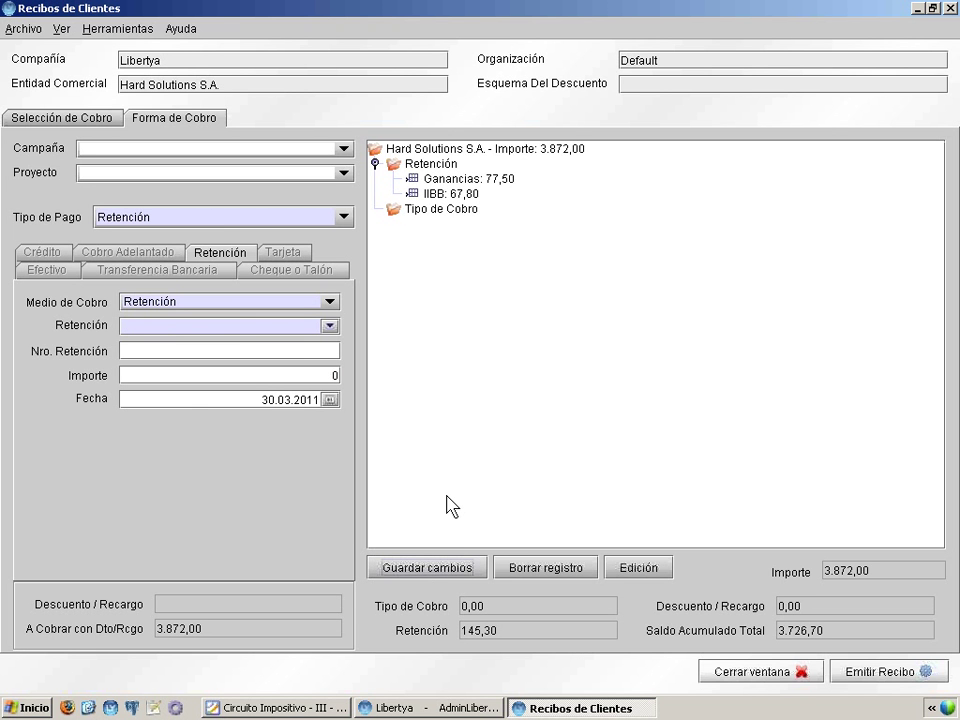
Step: Add a 30-day cheque to the receipt for 3726,70 with number 002123165, bank Nación and the CARTERA CHEQUES account
left_click(168, 218)
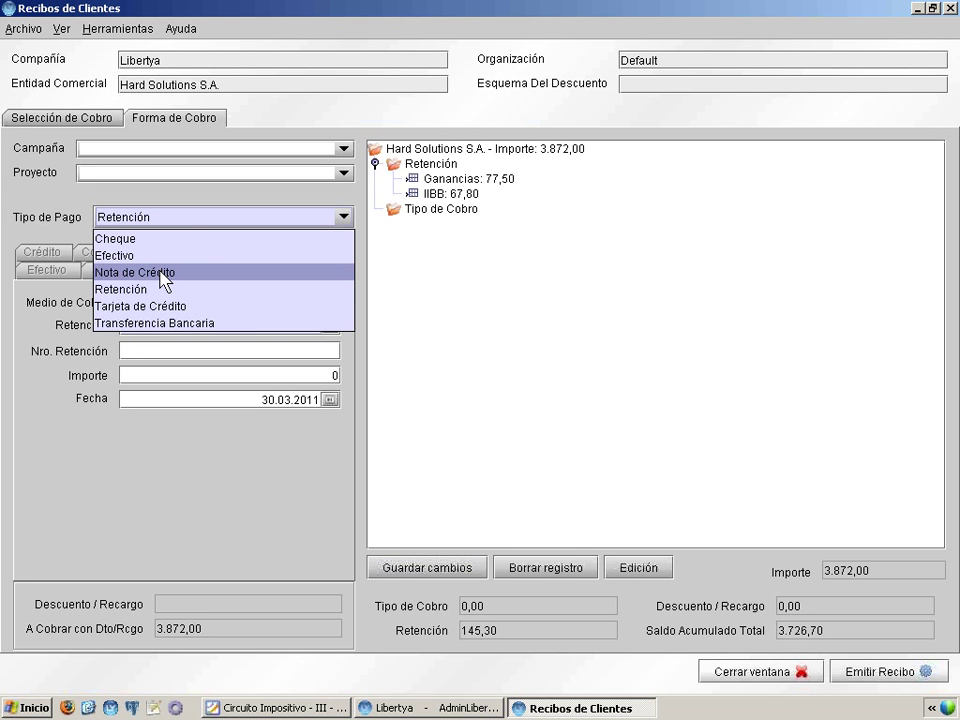
left_click(143, 239)
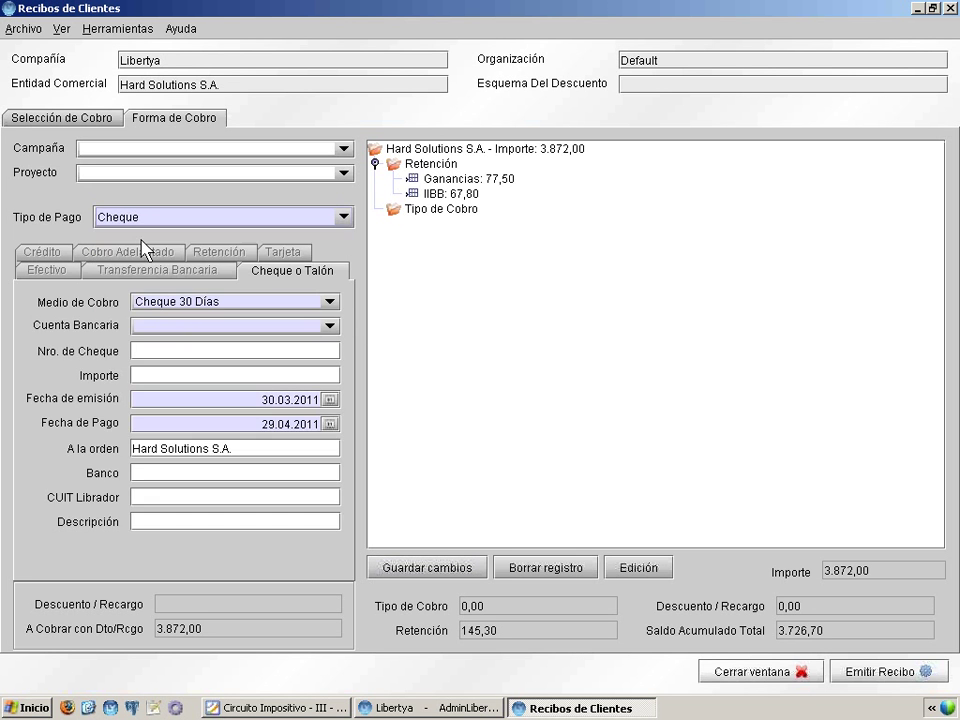
left_click(204, 330)
left_click(244, 344)
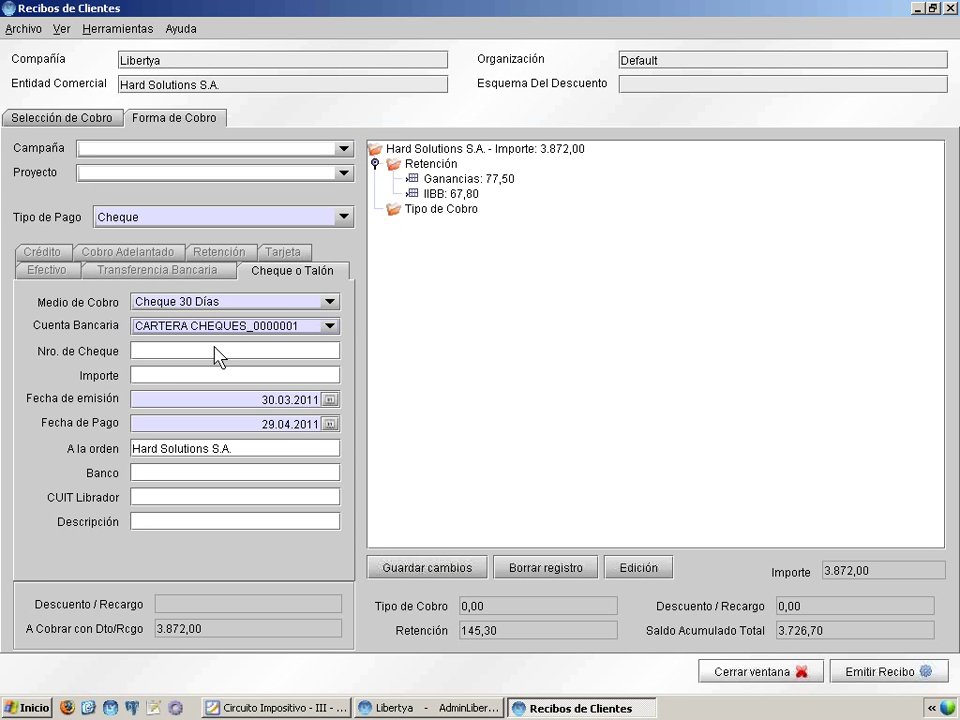
key("Tab")
type("002123165")
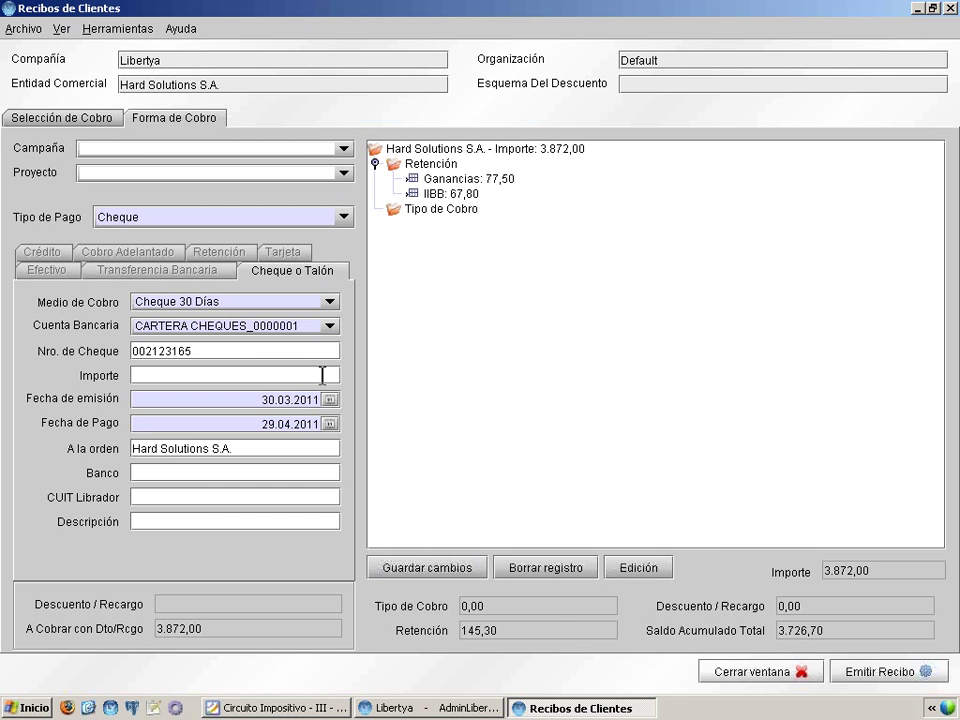
type("3726,70")
left_click(215, 472)
type("Nación")
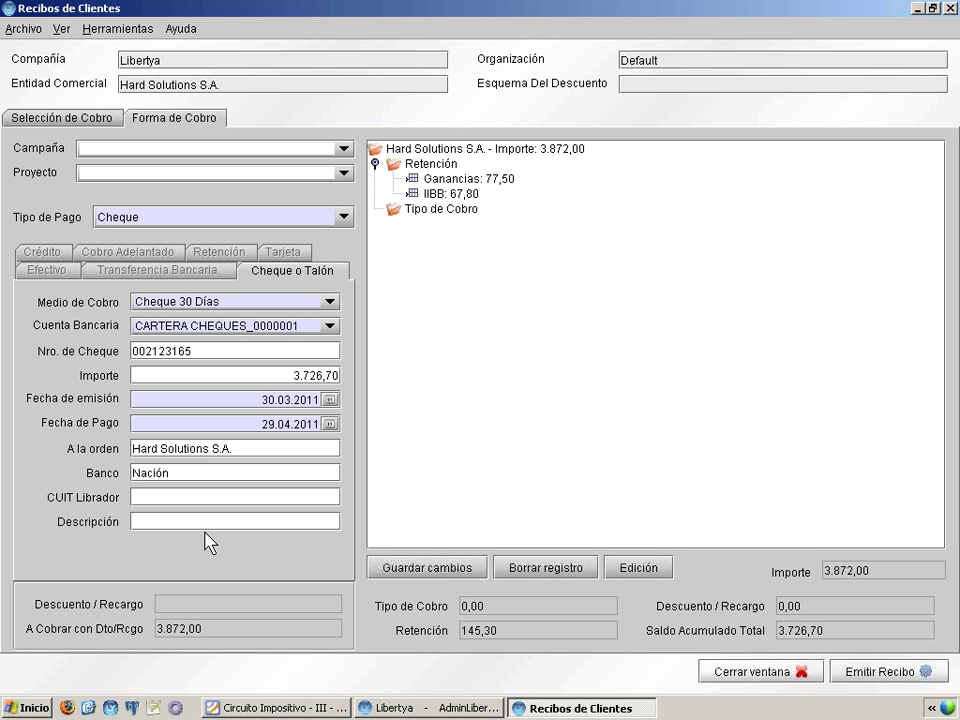
left_click(425, 567)
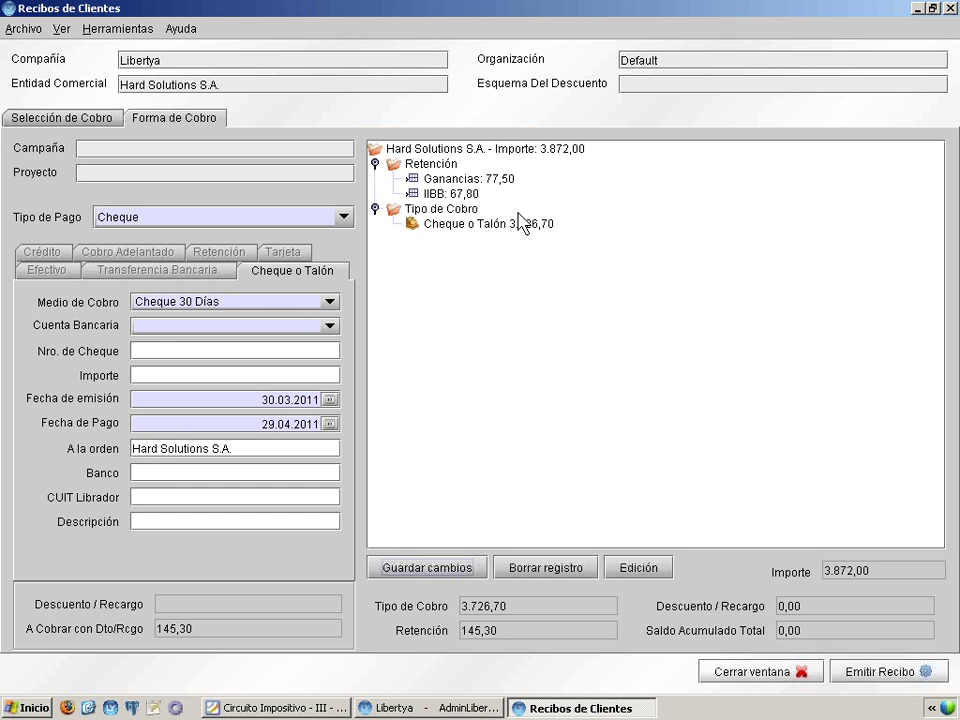
Step: Issue the customer receipt and review its withholdings and payment methods in the printed document, then close it
left_click(872, 676)
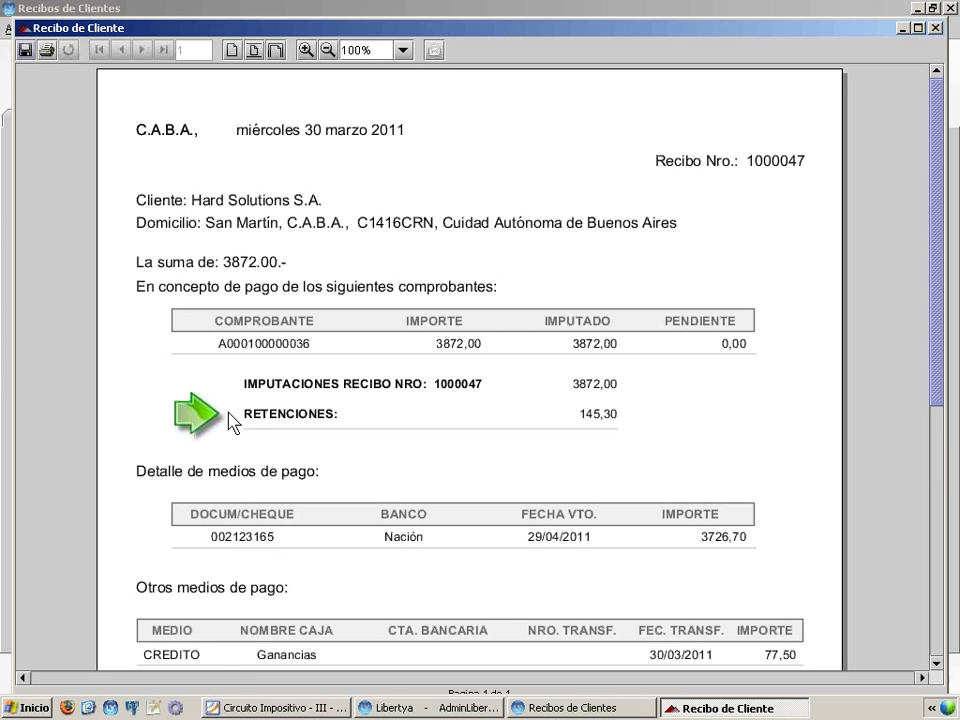
scroll(230, 420, "down", 3)
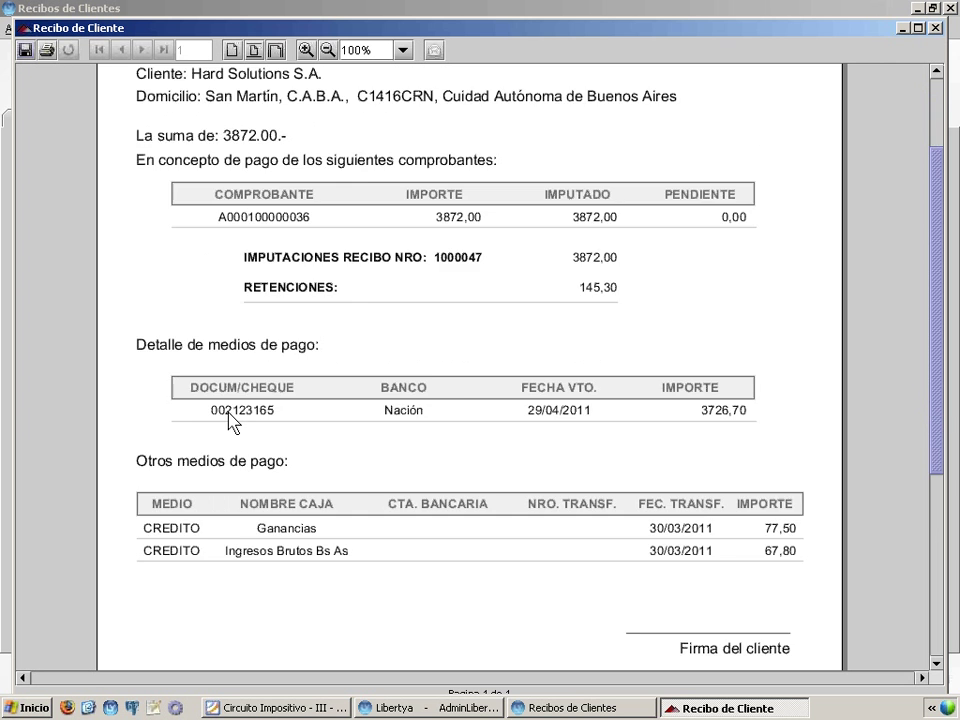
scroll(230, 415, "down", 3)
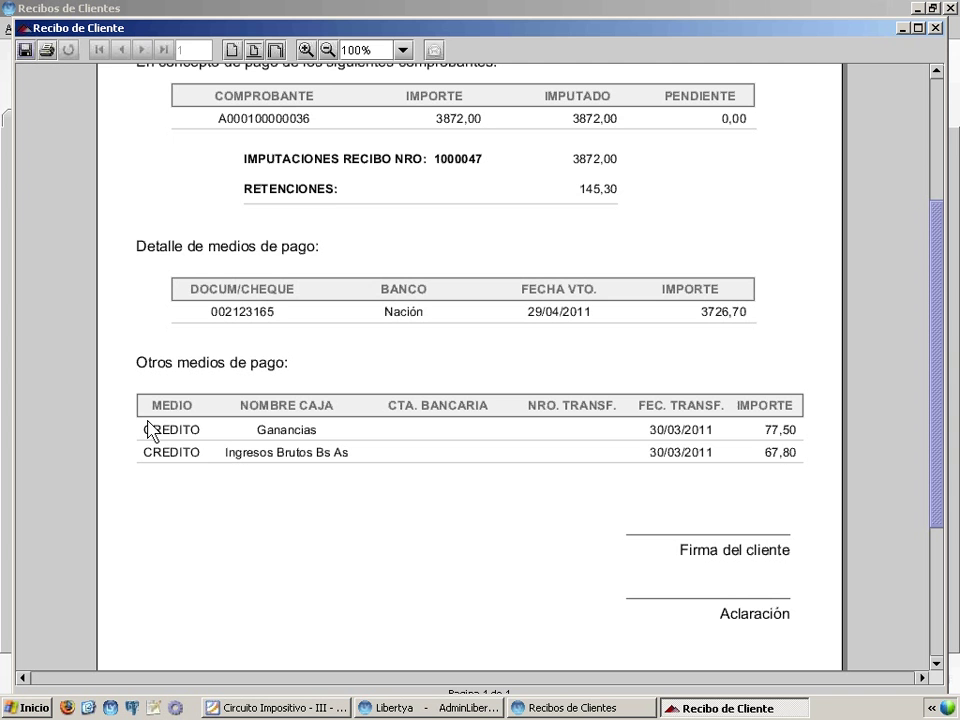
left_click(935, 29)
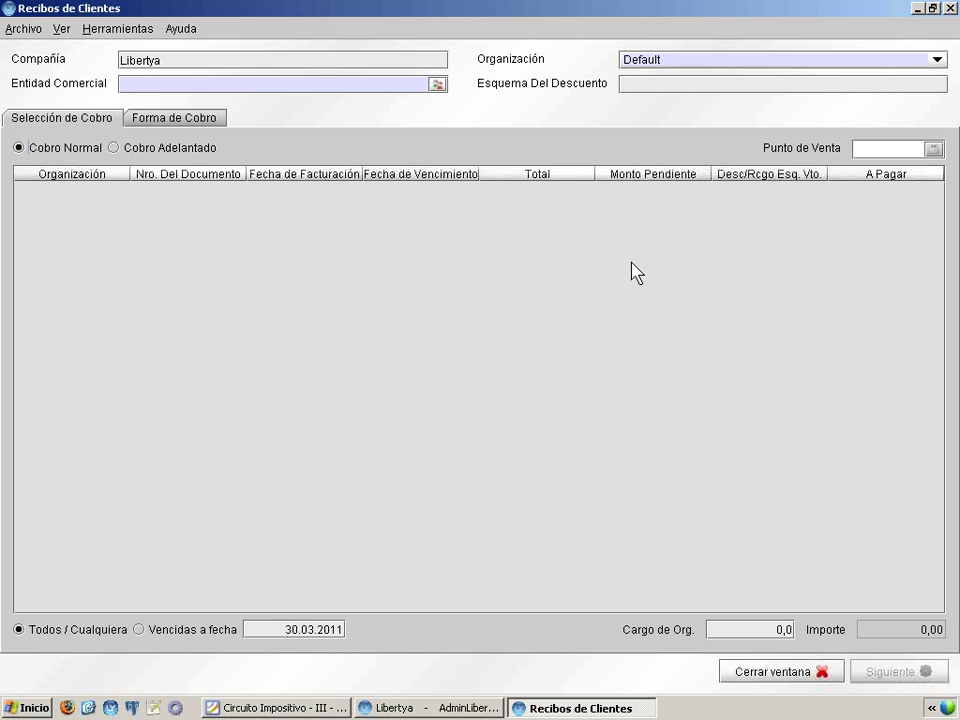
Step: Minimize the receipts window, open the Retenciones records under Impuestos and display them as a list
left_click(918, 9)
left_click(257, 350)
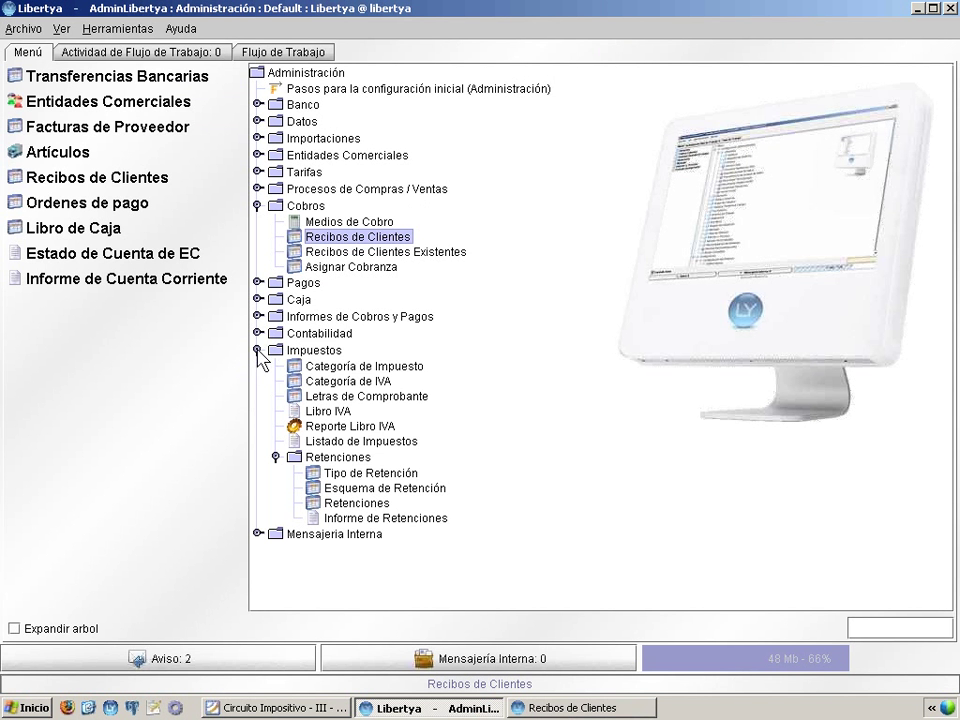
left_click(370, 504)
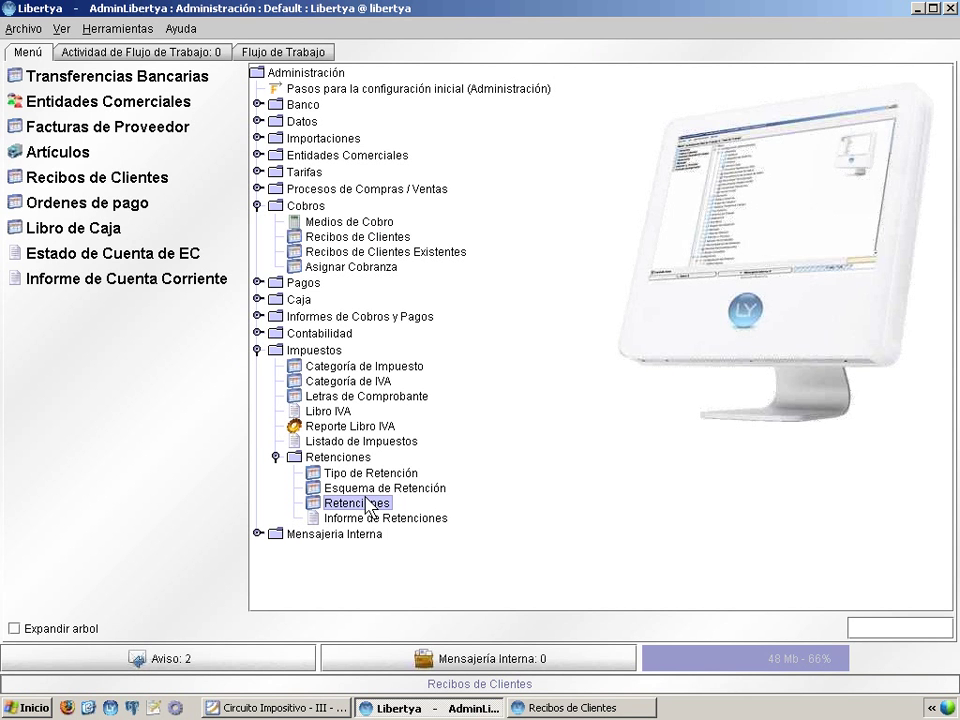
left_click(367, 503)
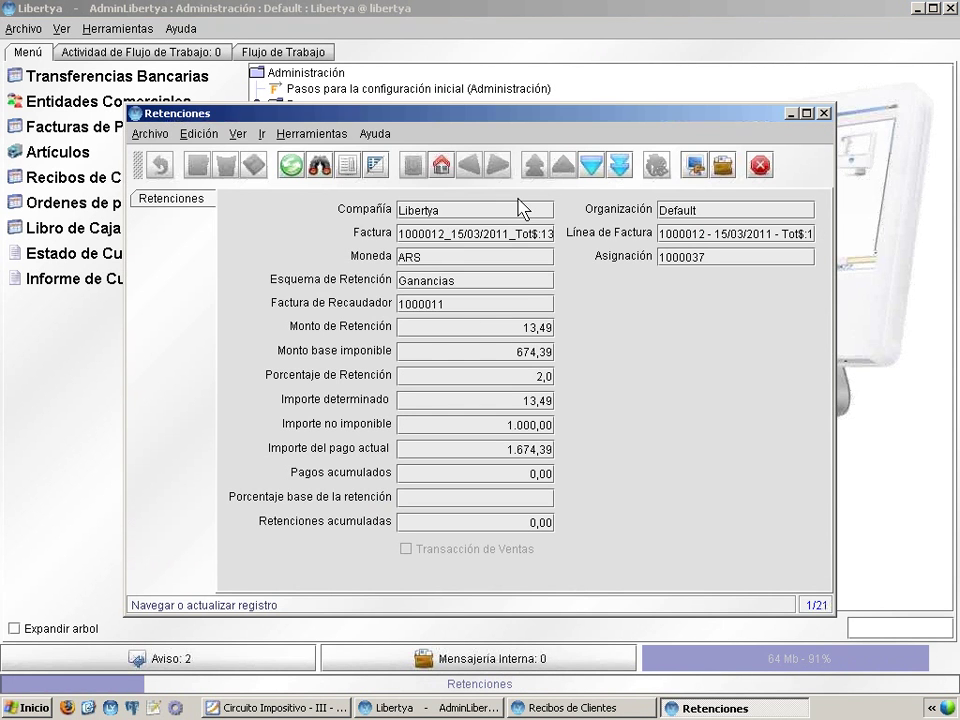
left_click(376, 166)
left_click(418, 518)
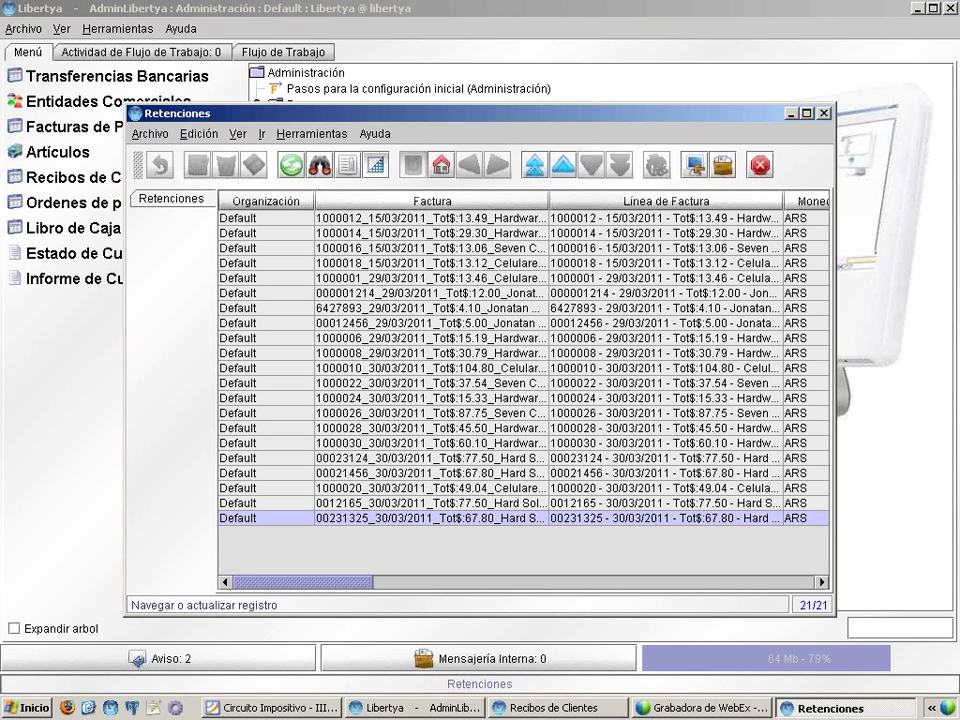
Step: Examine the detail records of withholdings 0012165 and 00231325
left_click(433, 503)
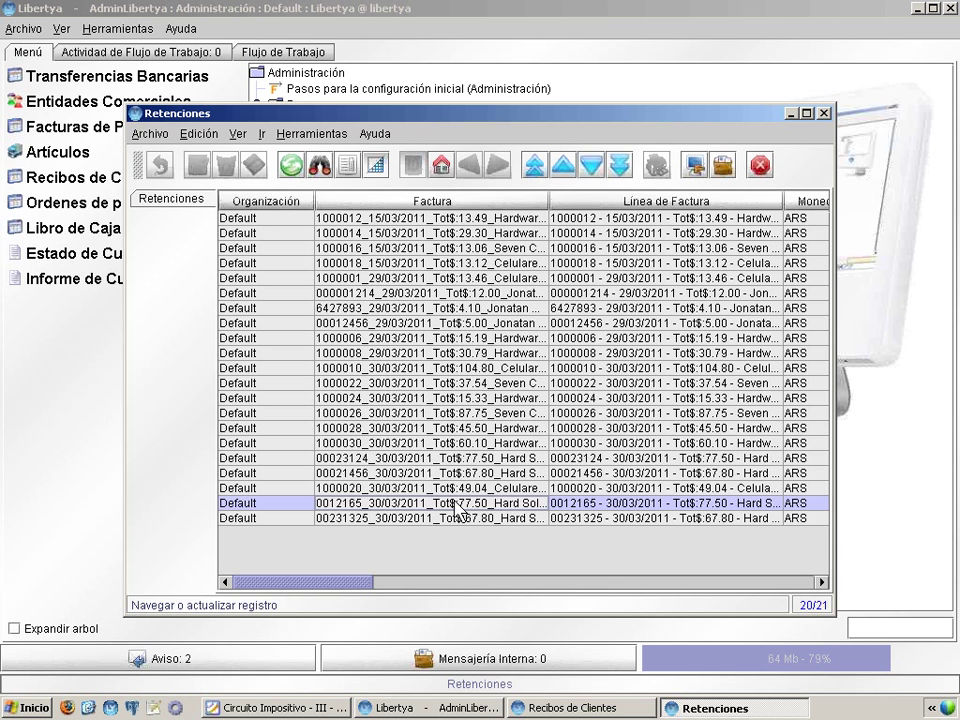
left_click(376, 166)
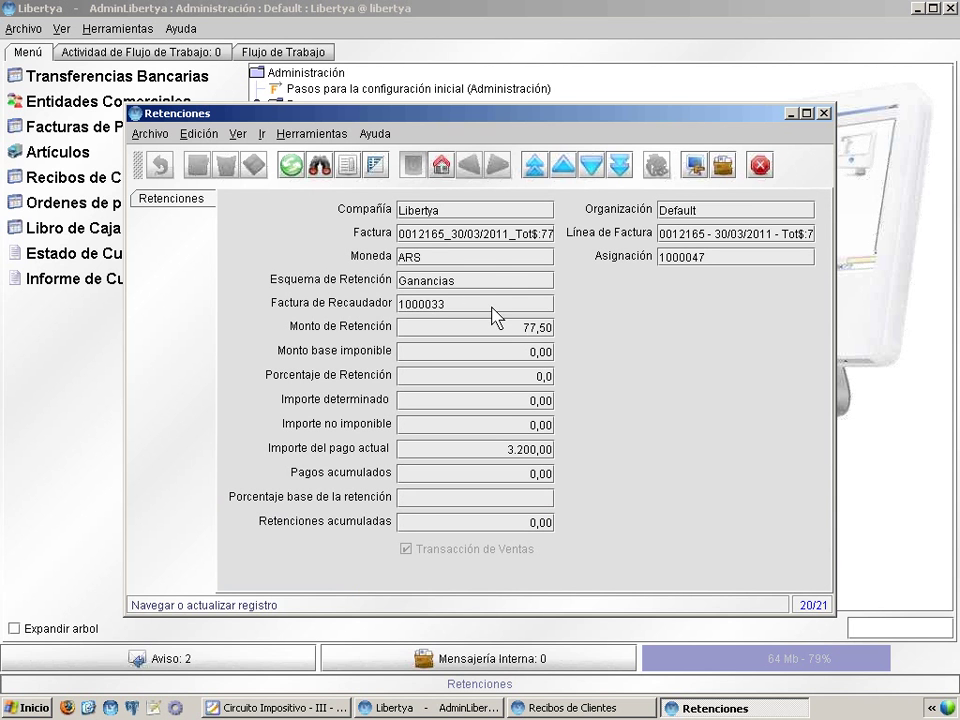
left_click(591, 165)
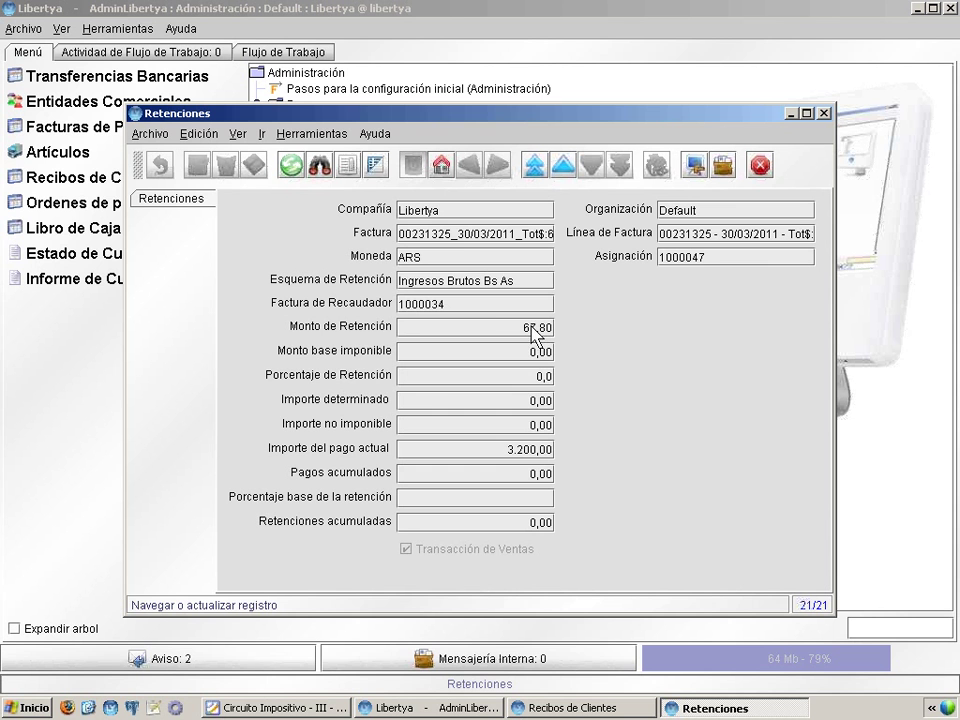
Step: Inspect the customer withholding voucher and the collector invoice linked to the Ingresos Brutos Bs As withholding, closing each
right_click(446, 235)
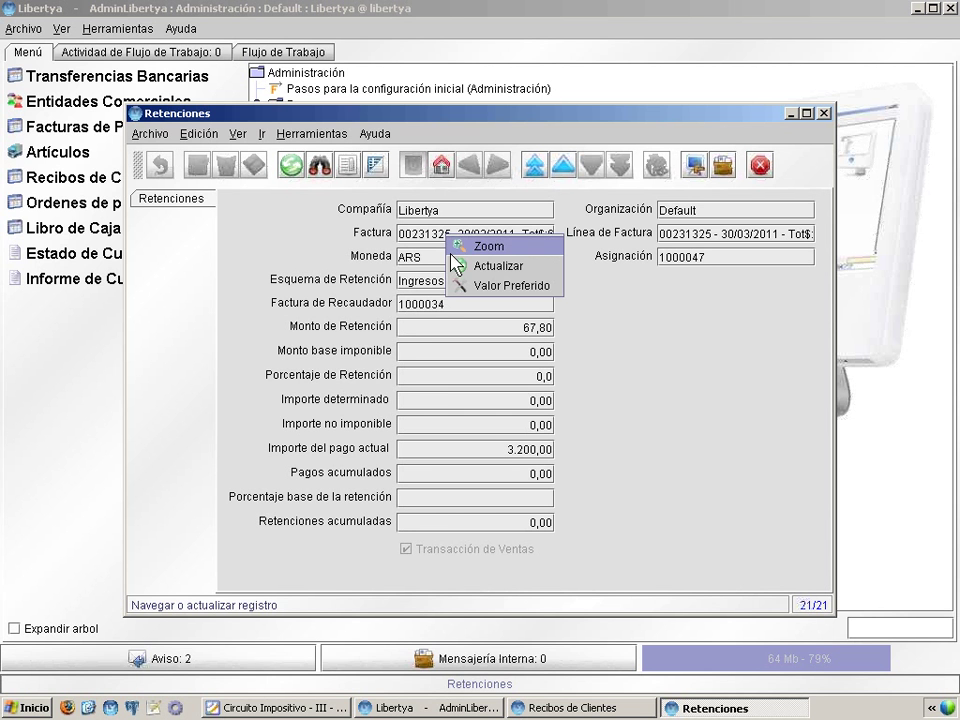
left_click(470, 247)
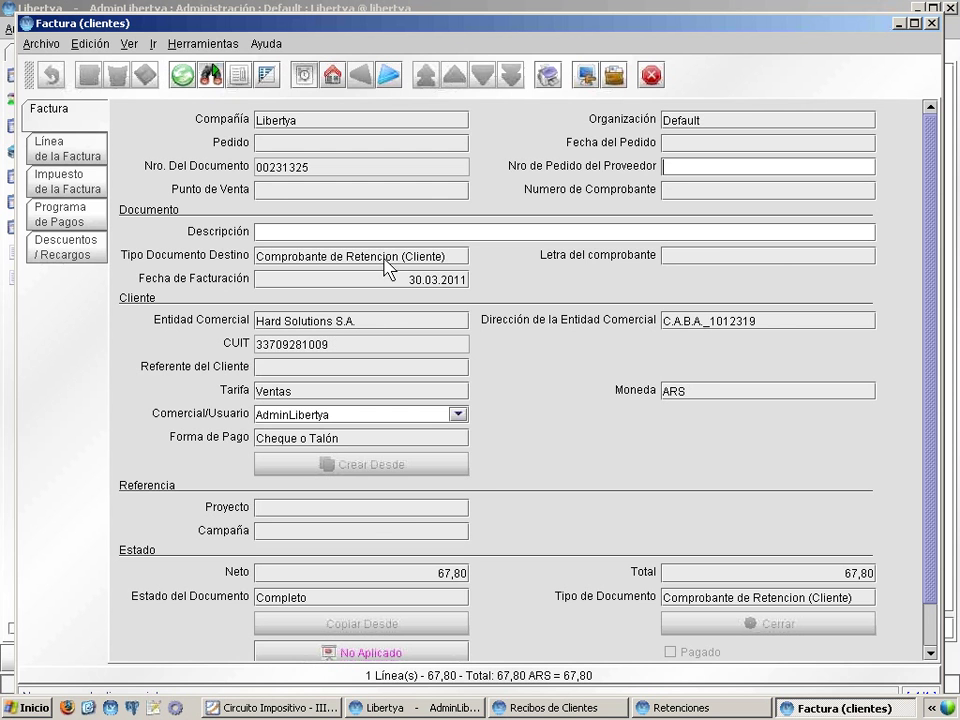
left_click(930, 22)
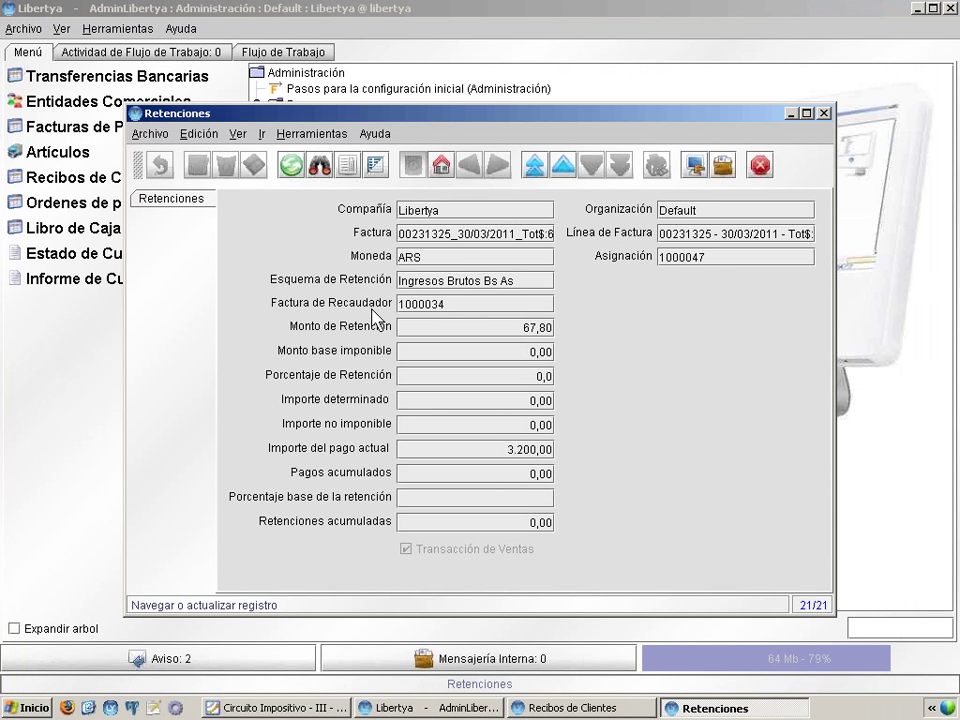
right_click(427, 305)
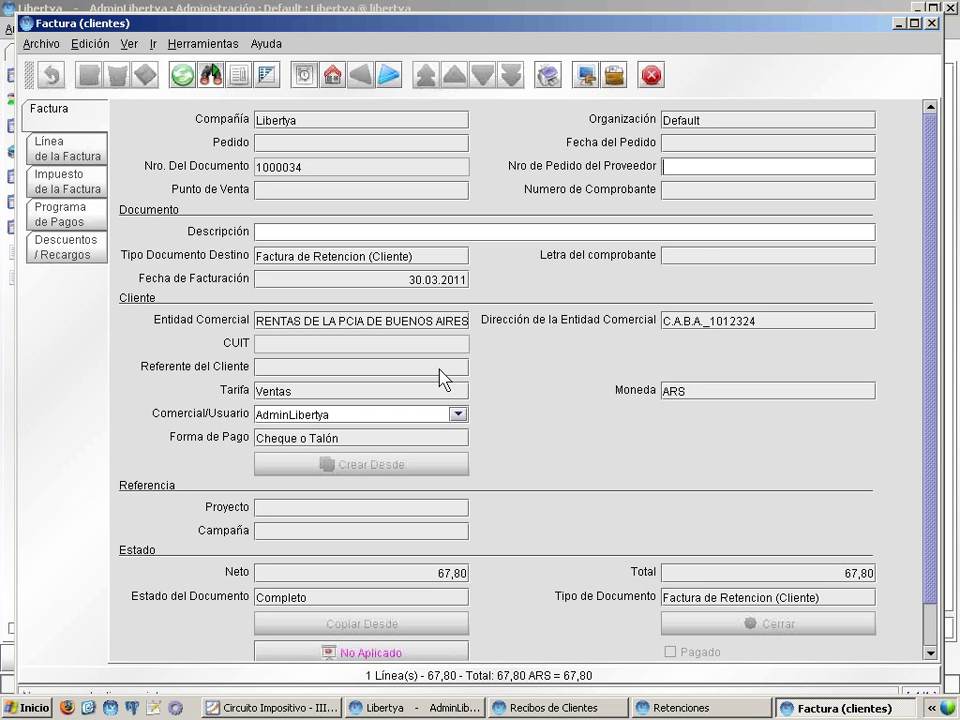
left_click(932, 23)
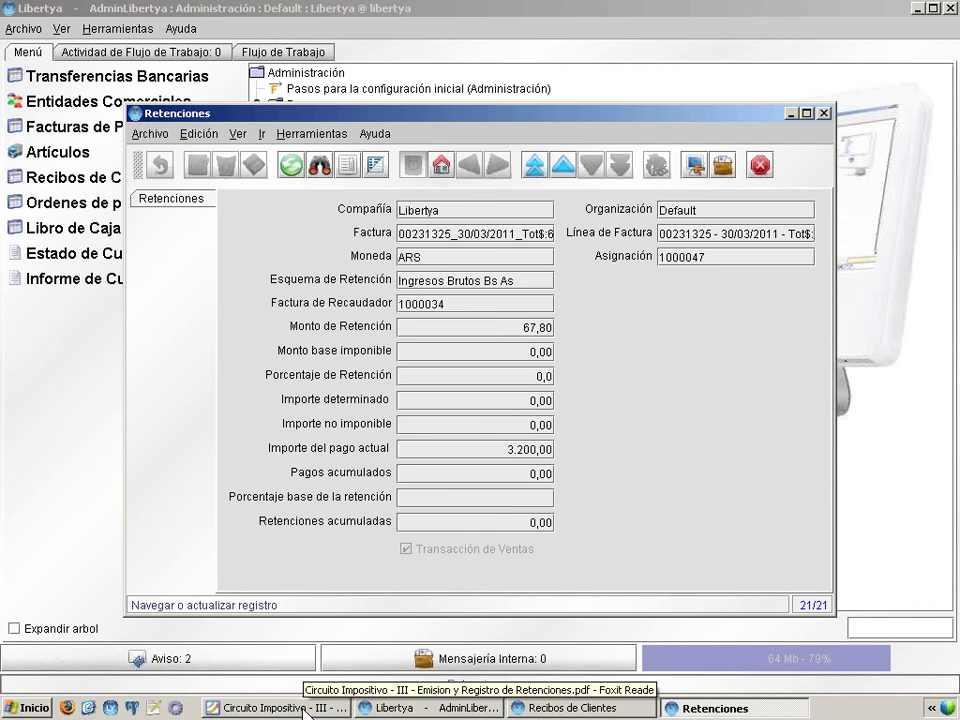
left_click(311, 706)
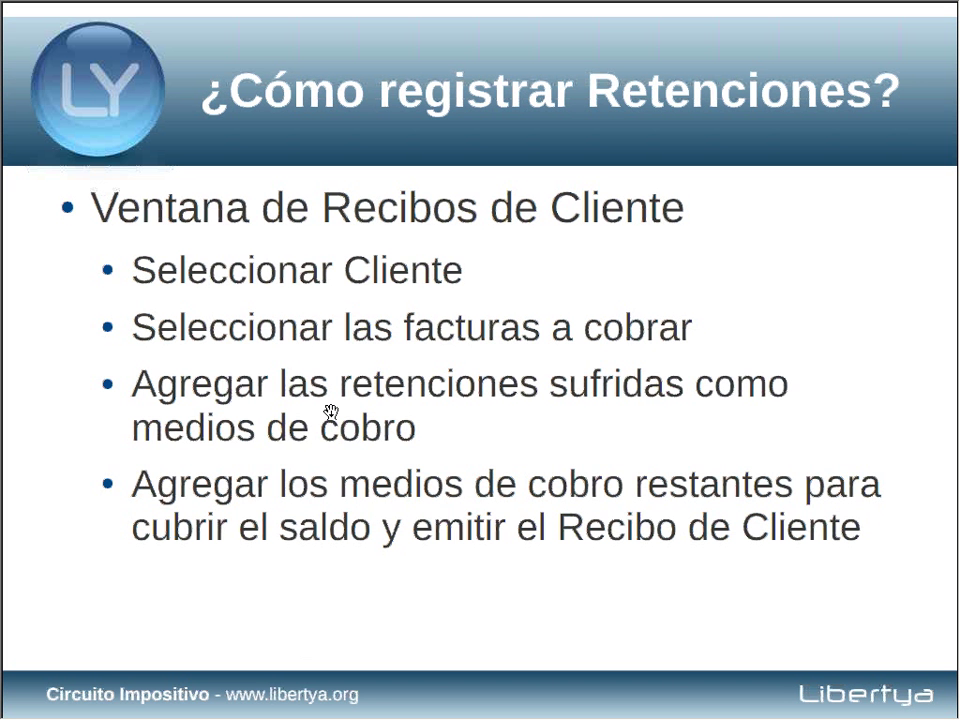
left_click(735, 503)
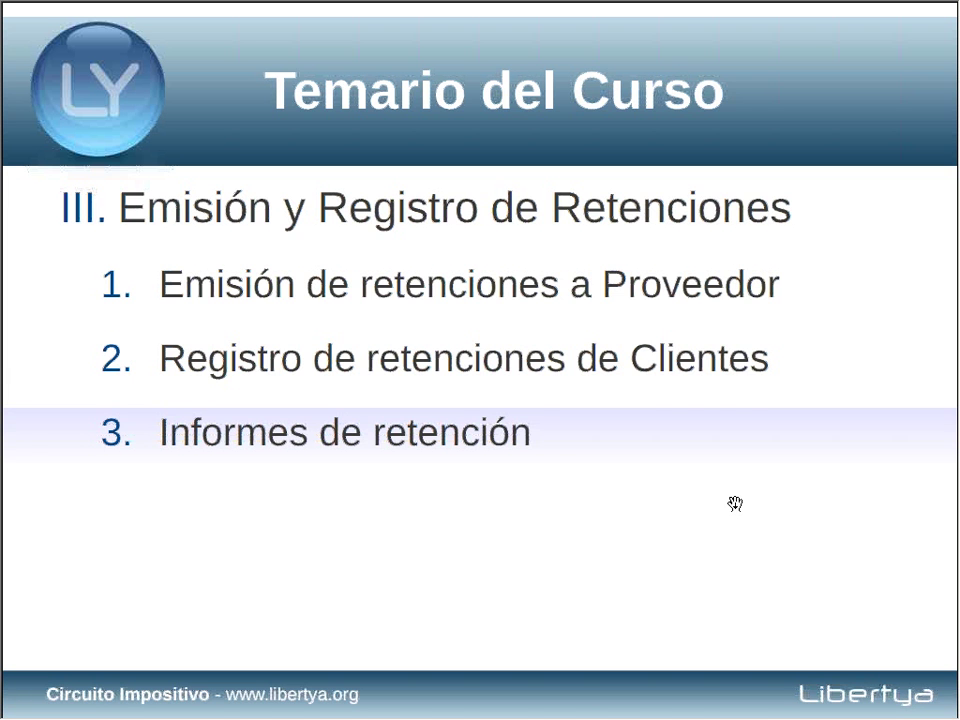
left_click(735, 503)
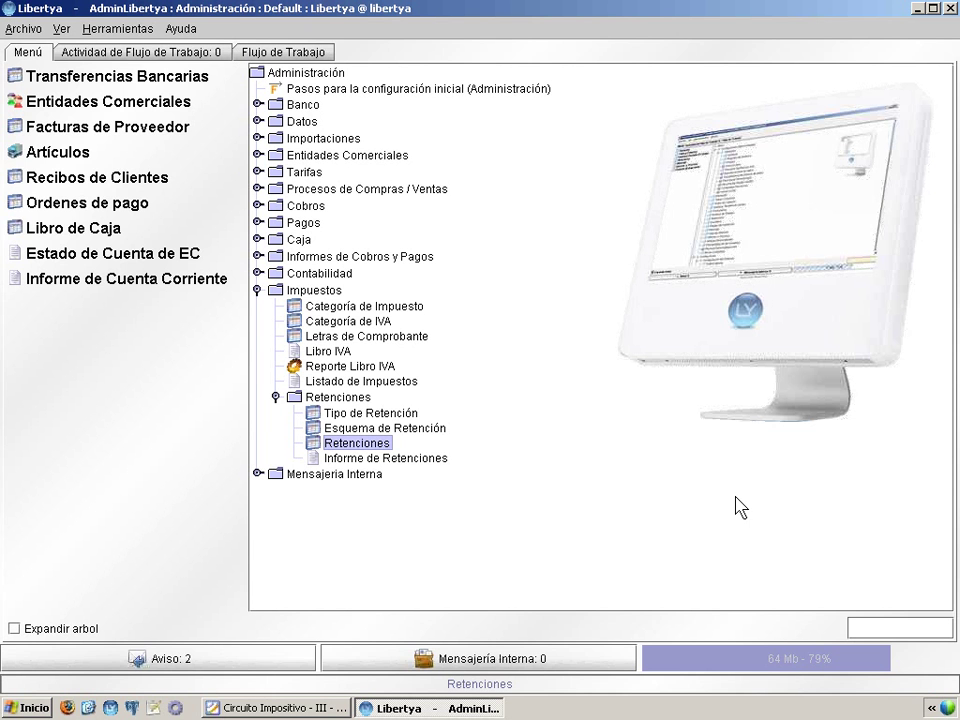
Step: Open Informe de Retenciones and look over its scheme, type, application, business partner and date filters
left_click(415, 458)
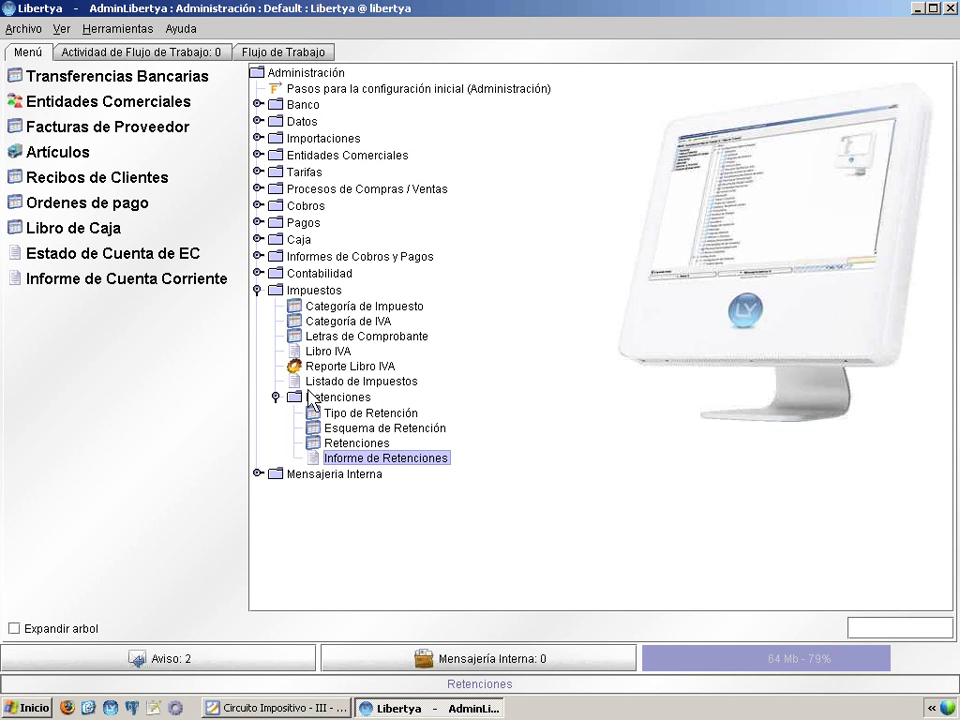
double_click(396, 457)
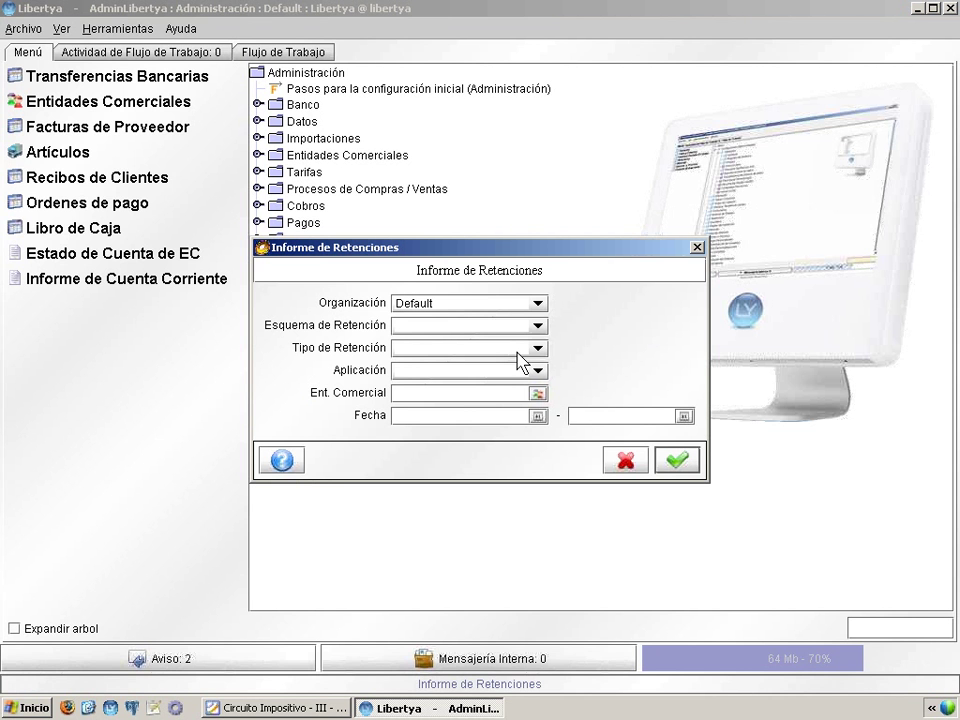
left_click(437, 327)
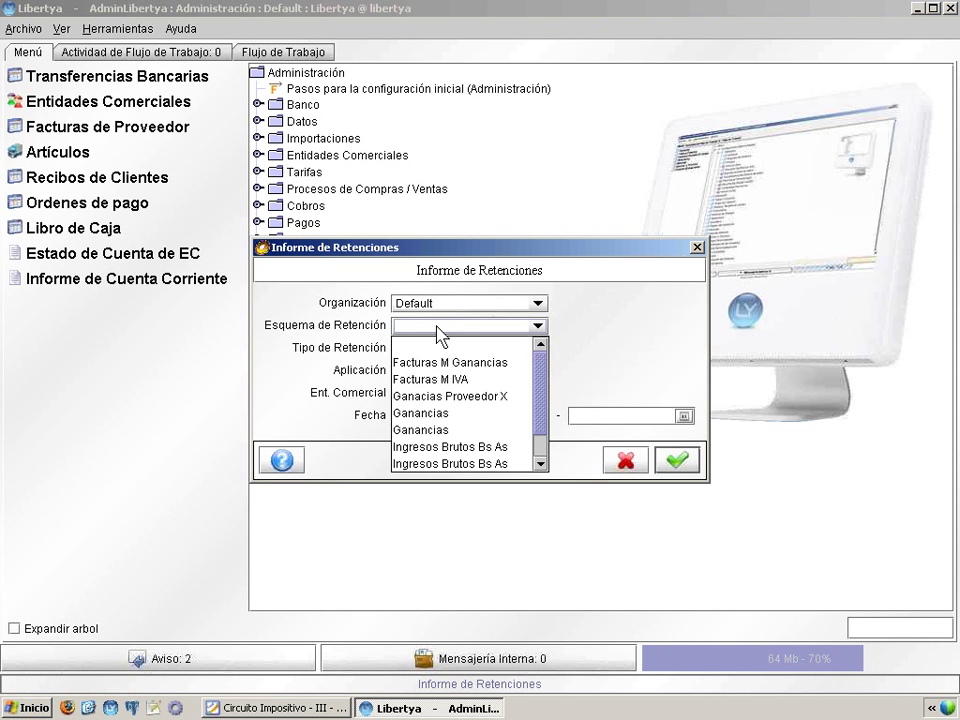
left_click(437, 327)
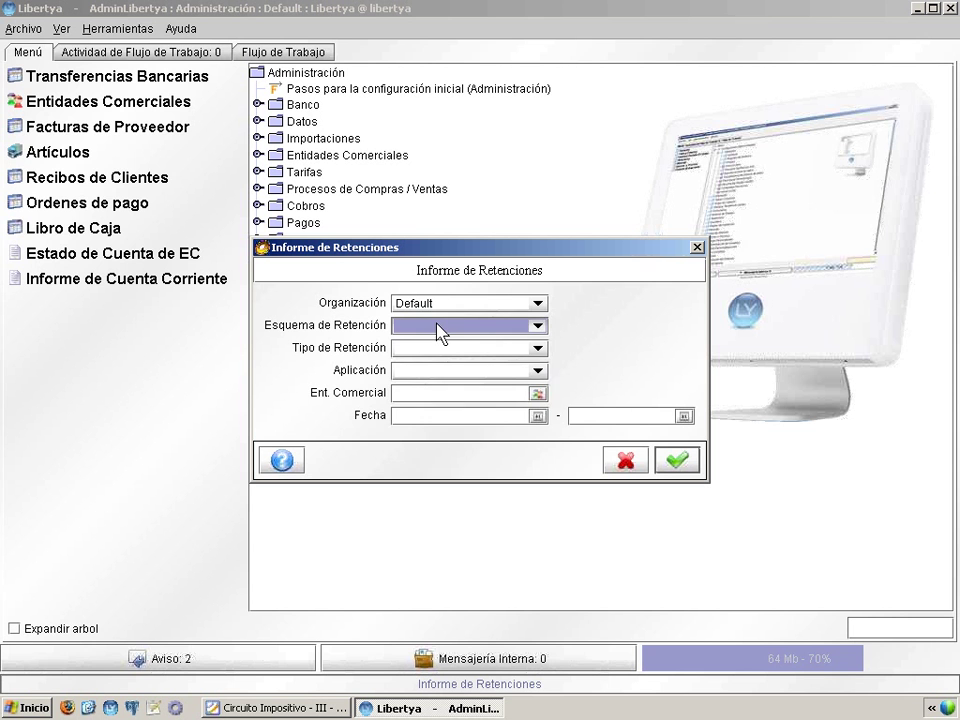
left_click(445, 349)
left_click(445, 349)
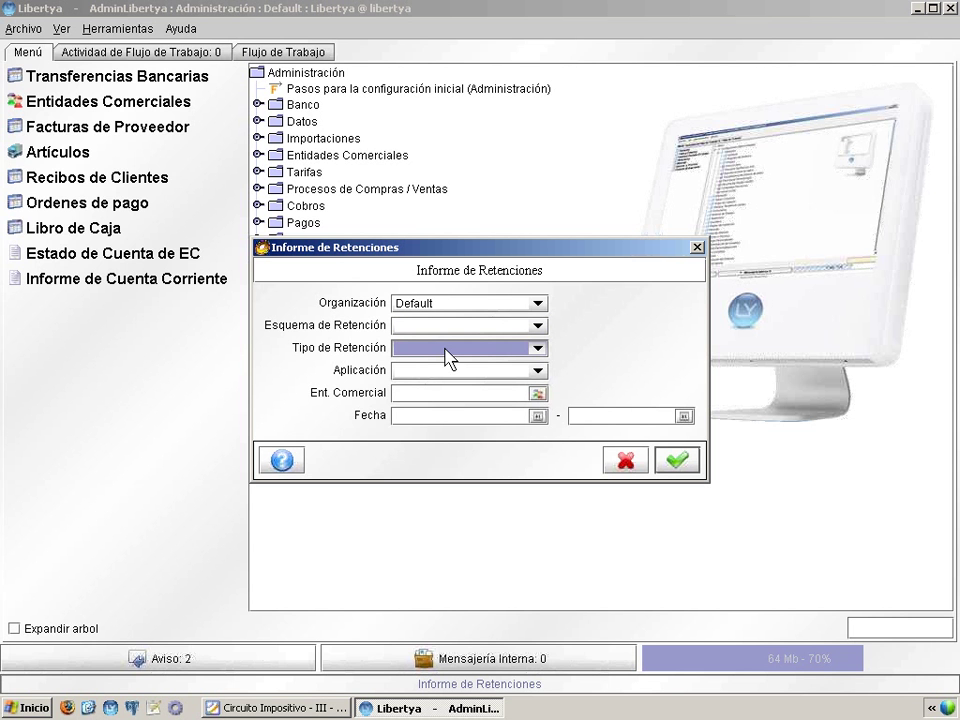
left_click(452, 372)
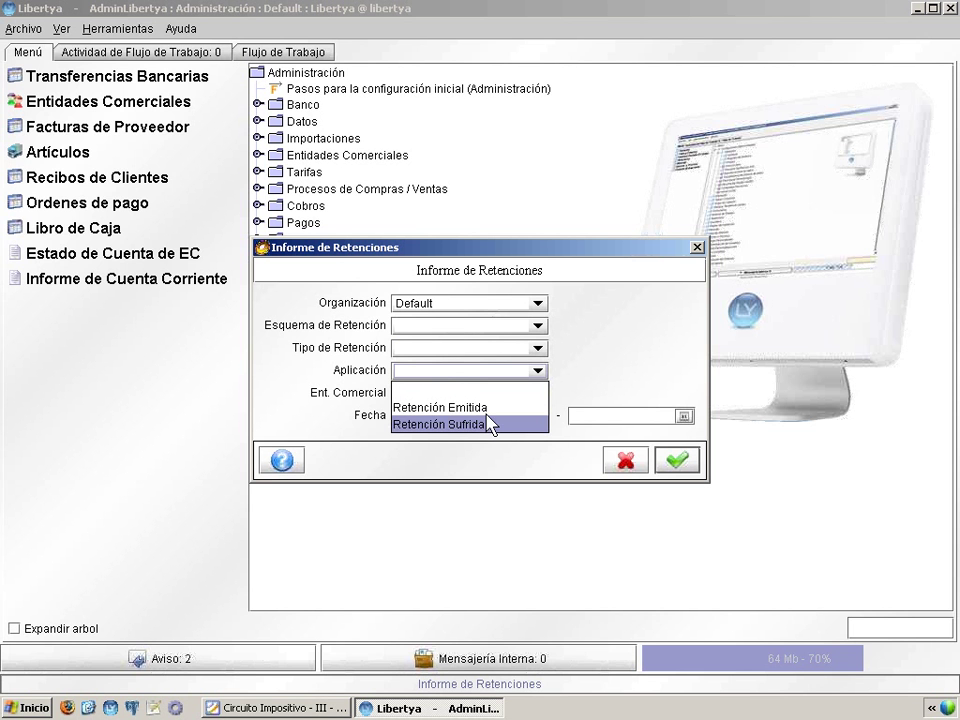
left_click(466, 390)
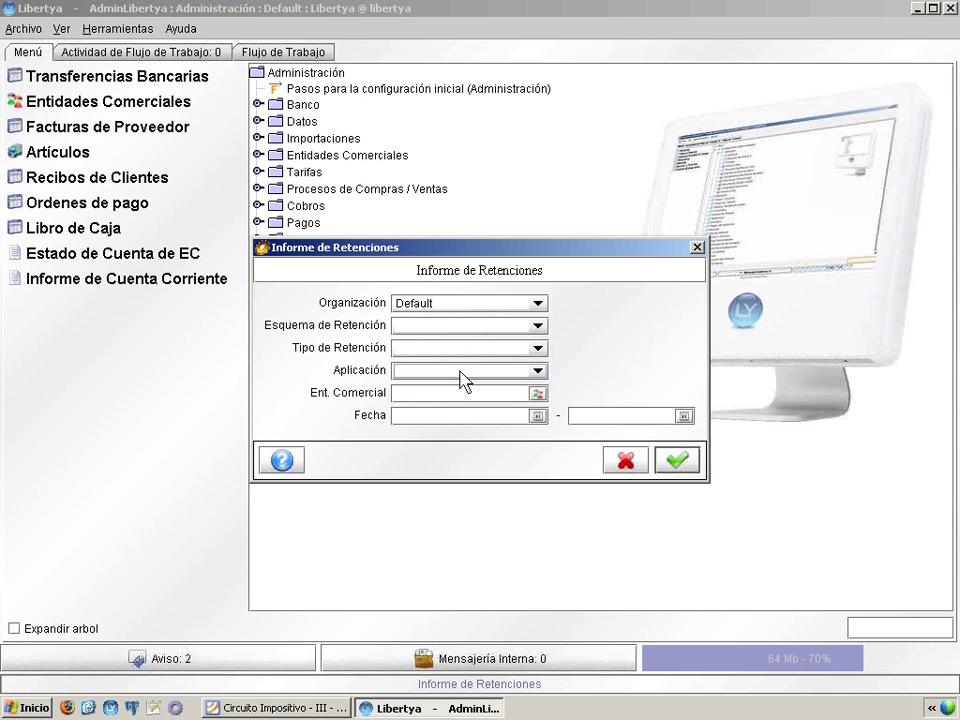
left_click(468, 394)
left_click(504, 419)
Step: Filter the withholding report by type Ganancias and application Retención Emitida
left_click(468, 348)
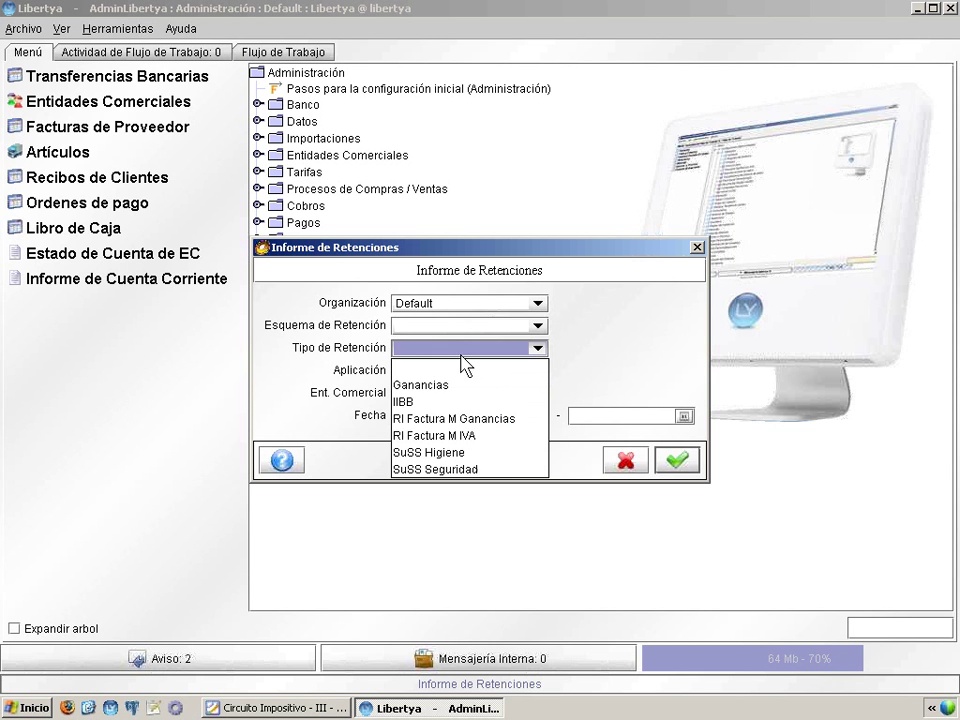
left_click(466, 385)
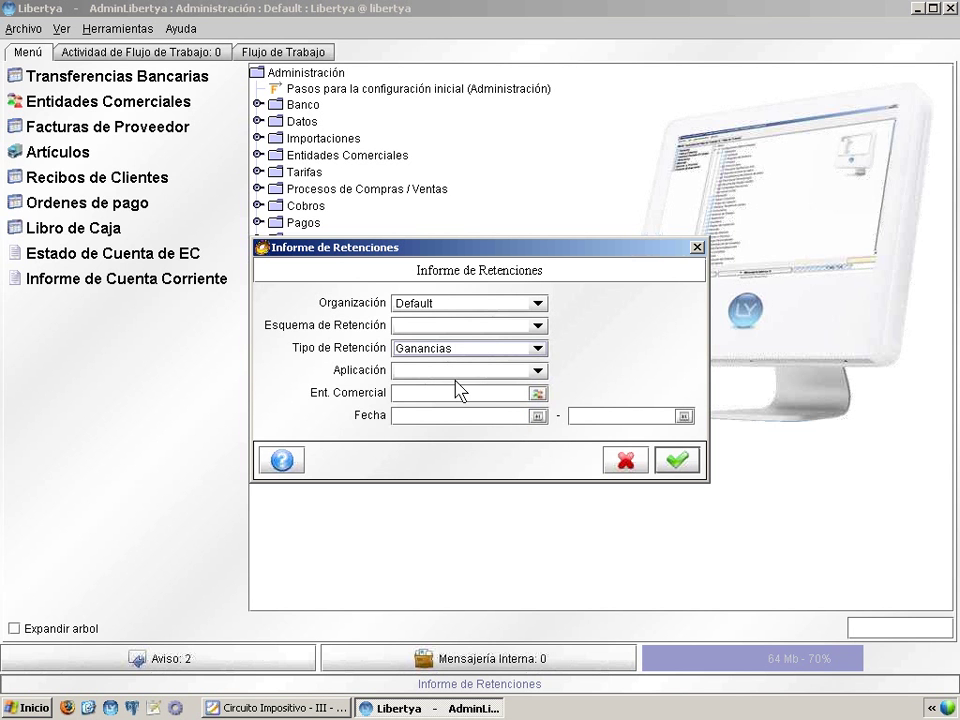
left_click(458, 370)
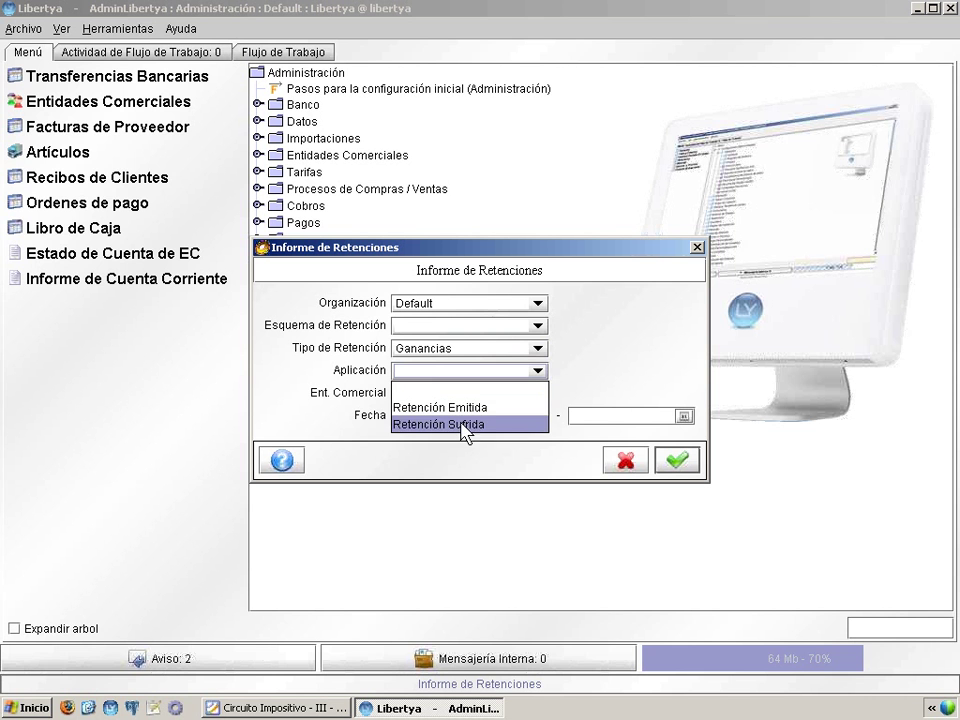
left_click(452, 407)
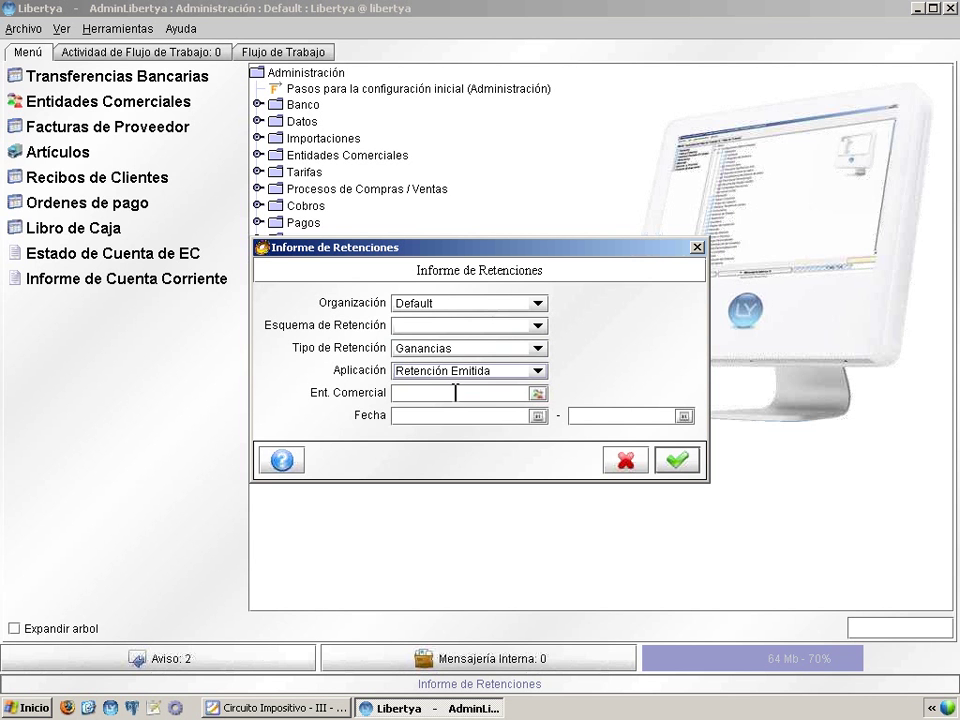
Step: Limit the report to 01.03.2011 through 31.03.2011 for organization Default, generate it and close the result
left_click(537, 416)
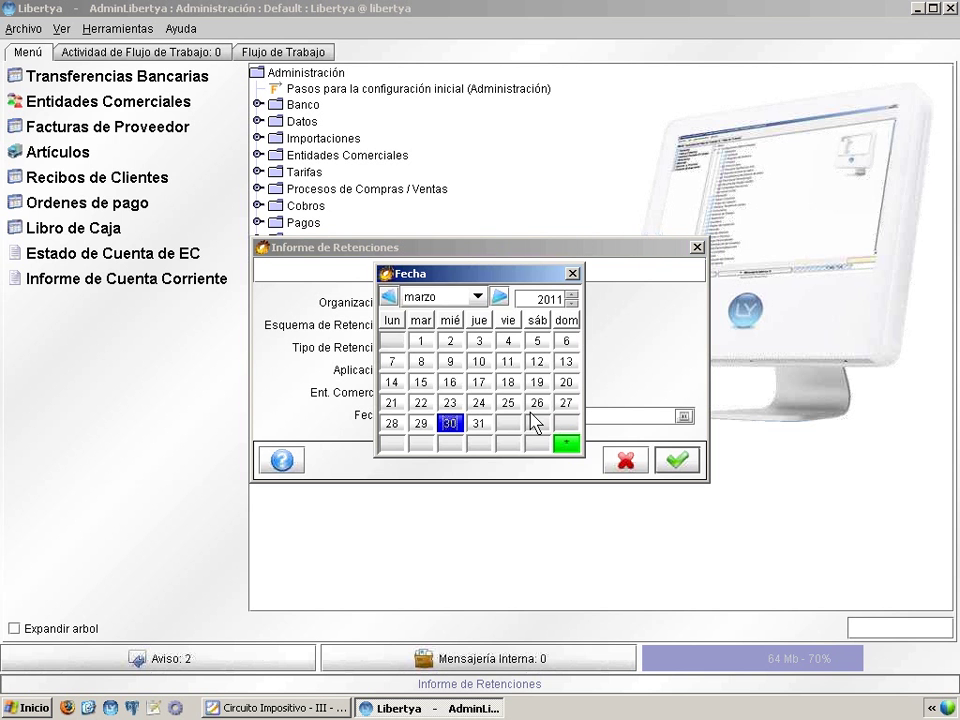
left_click(422, 345)
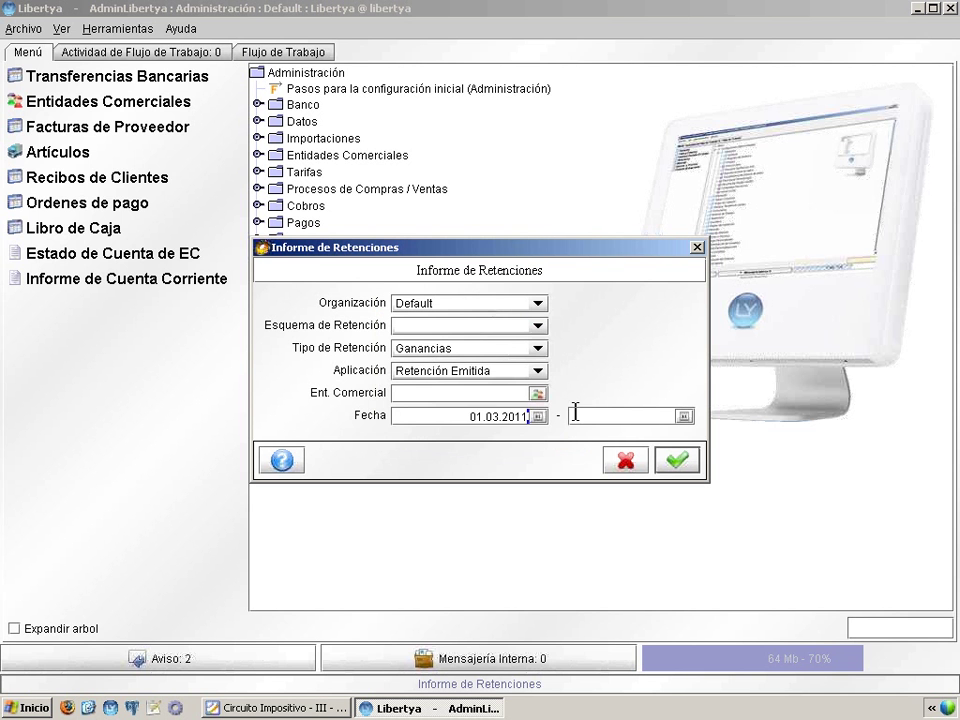
left_click(685, 417)
left_click(485, 424)
left_click(489, 310)
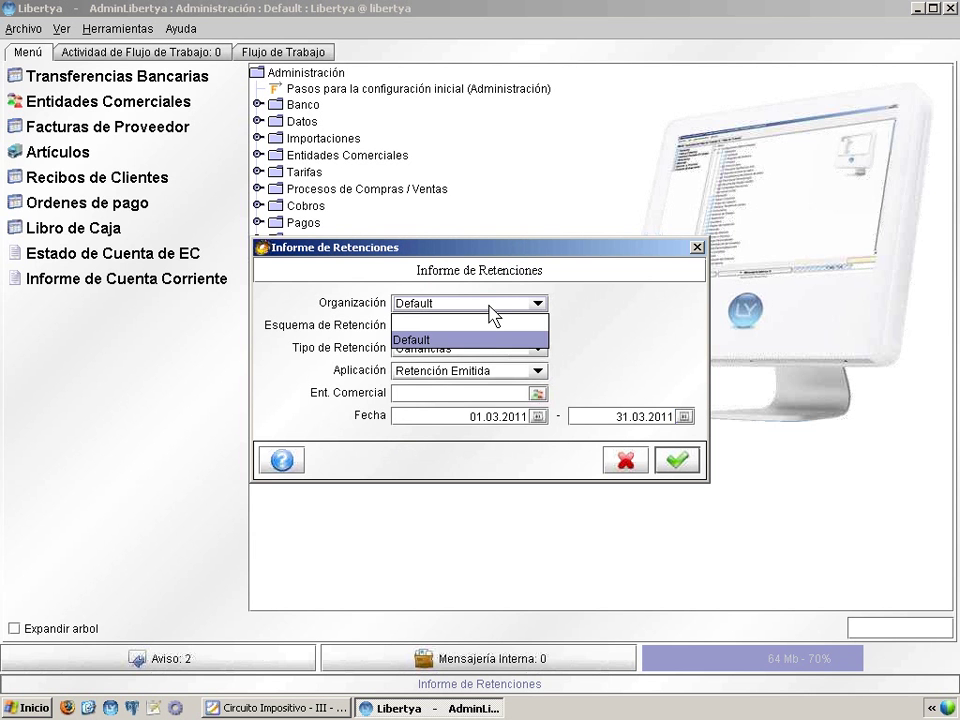
left_click(485, 314)
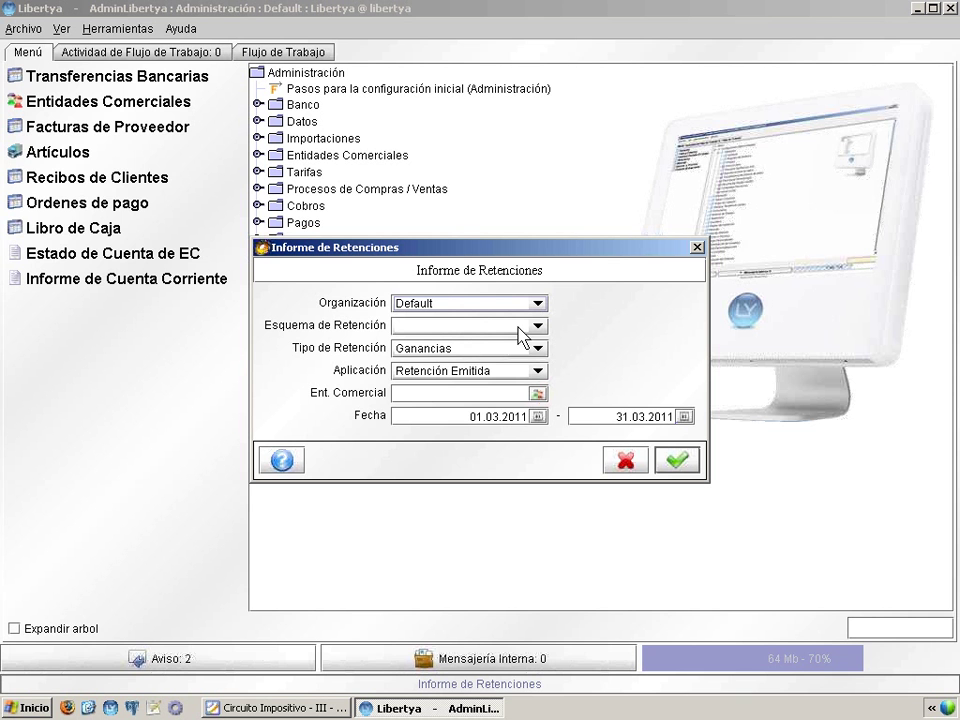
left_click(677, 460)
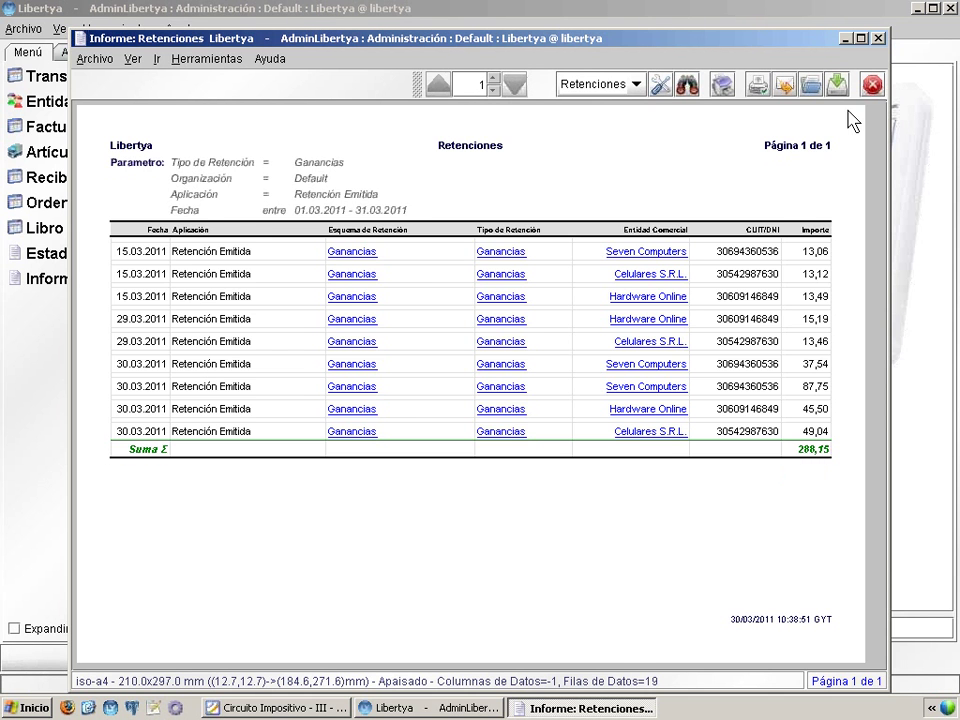
left_click(873, 84)
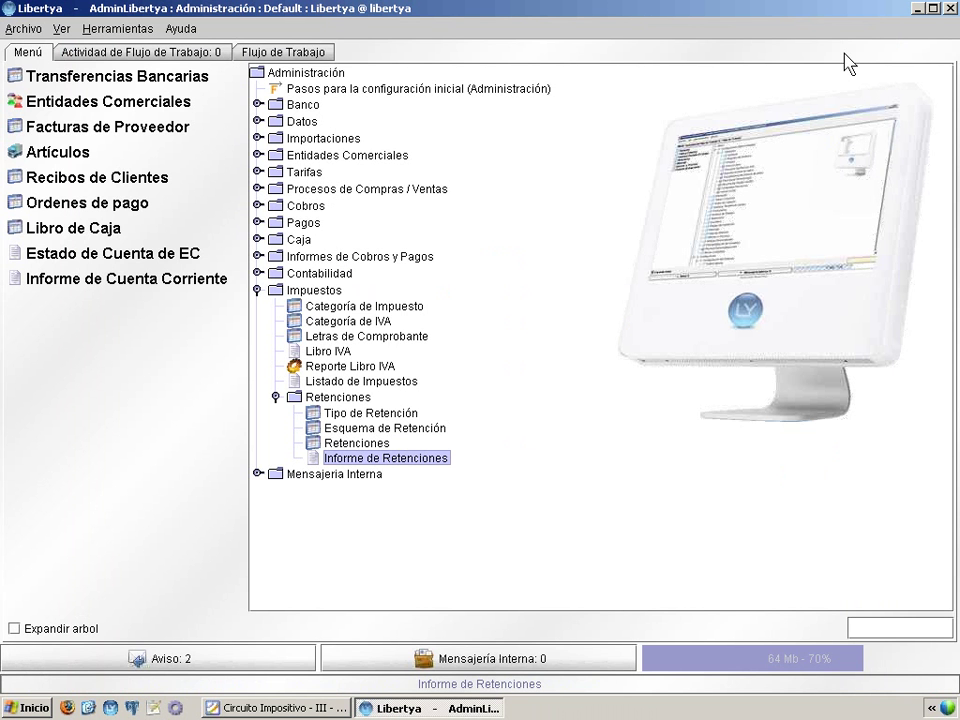
Step: Generate a new Informe de Retenciones for type Ganancias and application Retención Sufrida, then close it
left_click(358, 458)
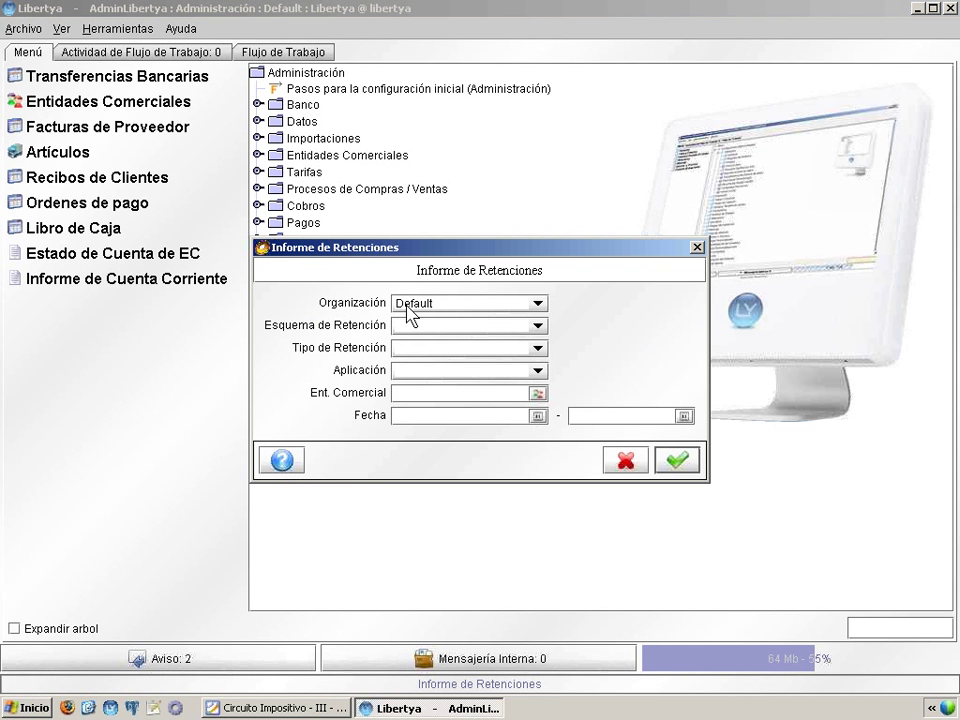
left_click(418, 352)
left_click(410, 350)
left_click(414, 377)
left_click(418, 372)
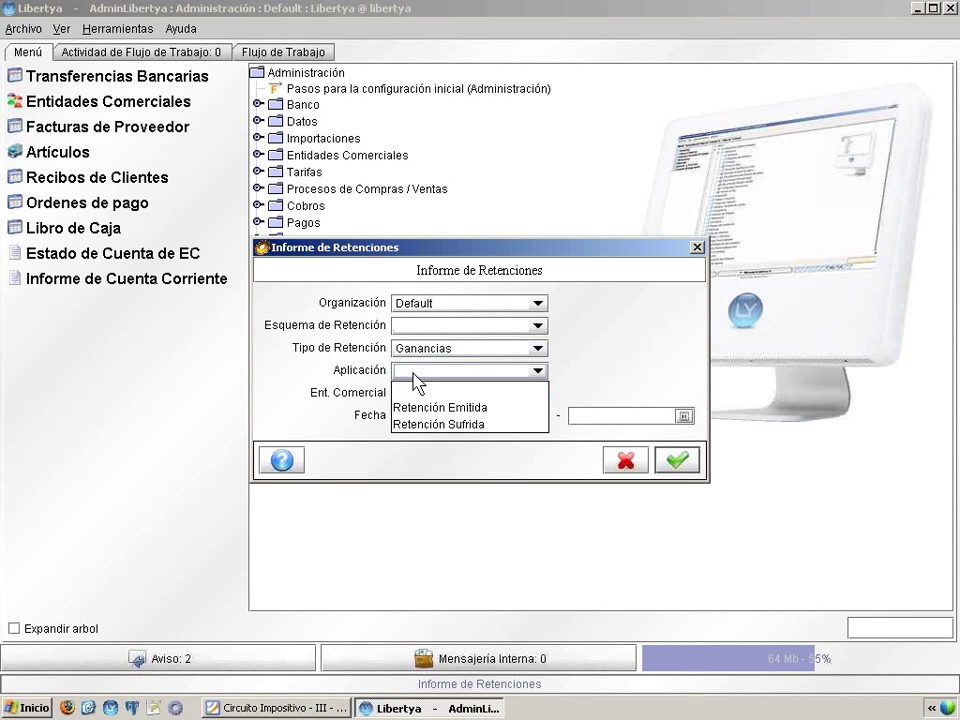
left_click(430, 425)
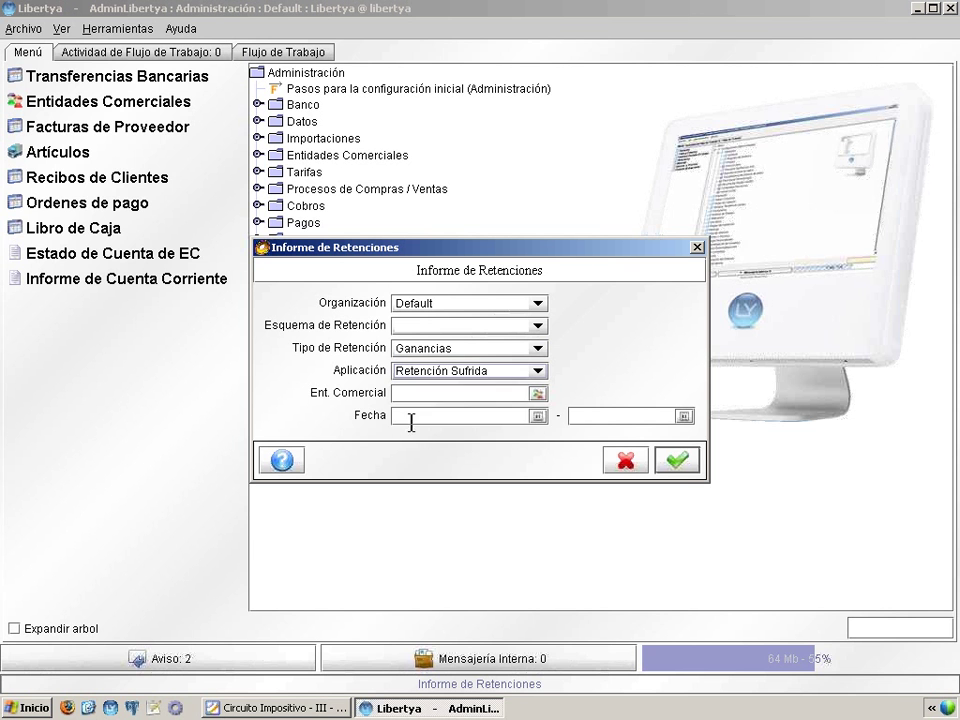
left_click(678, 462)
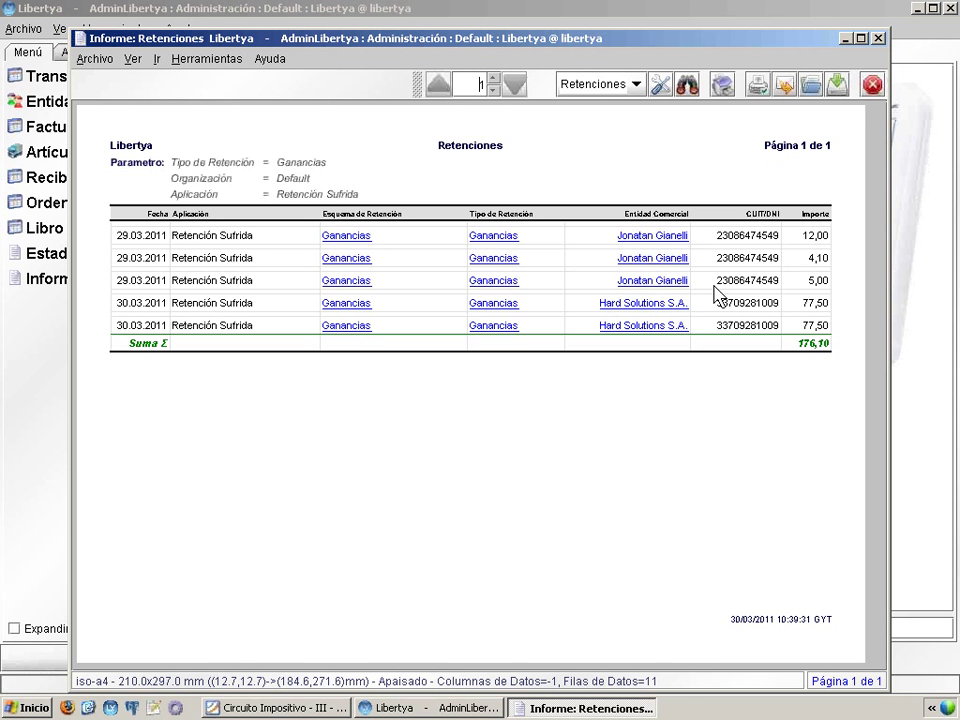
left_click(872, 87)
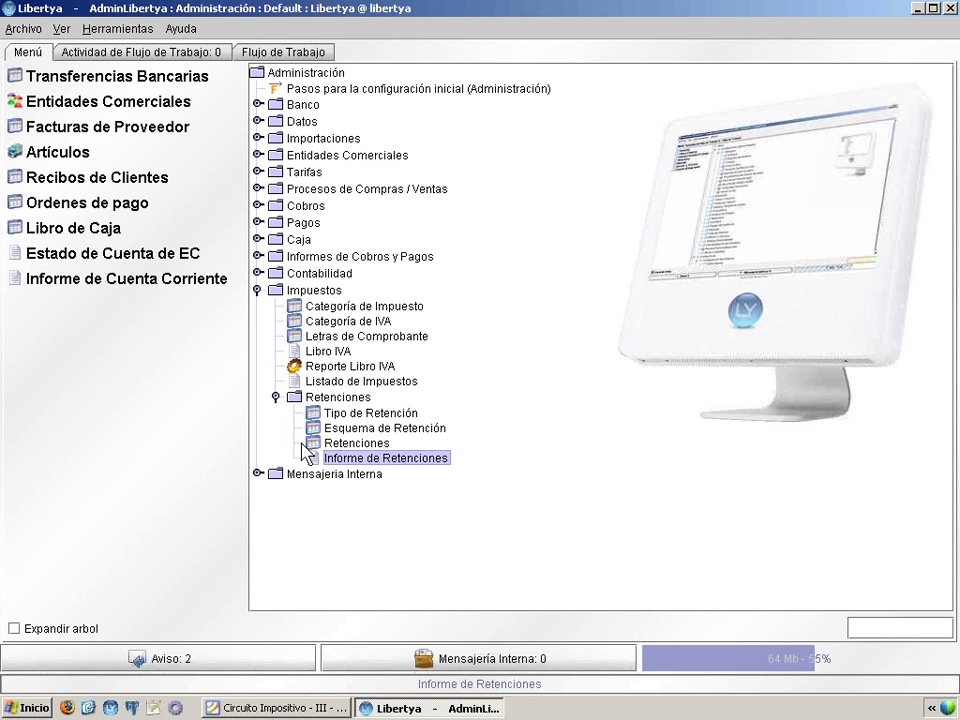
Step: Generate an Informe de Retenciones filtered only by the business partner Hardware Online, then close it
left_click(409, 458)
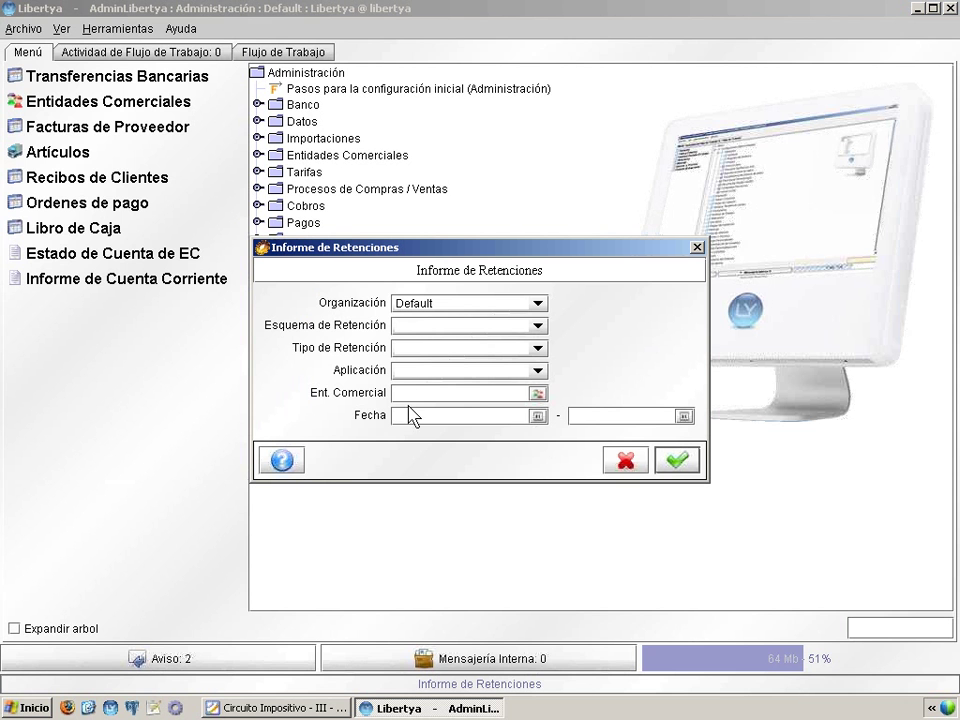
left_click(406, 392)
type("ha")
key("Tab")
left_click(672, 463)
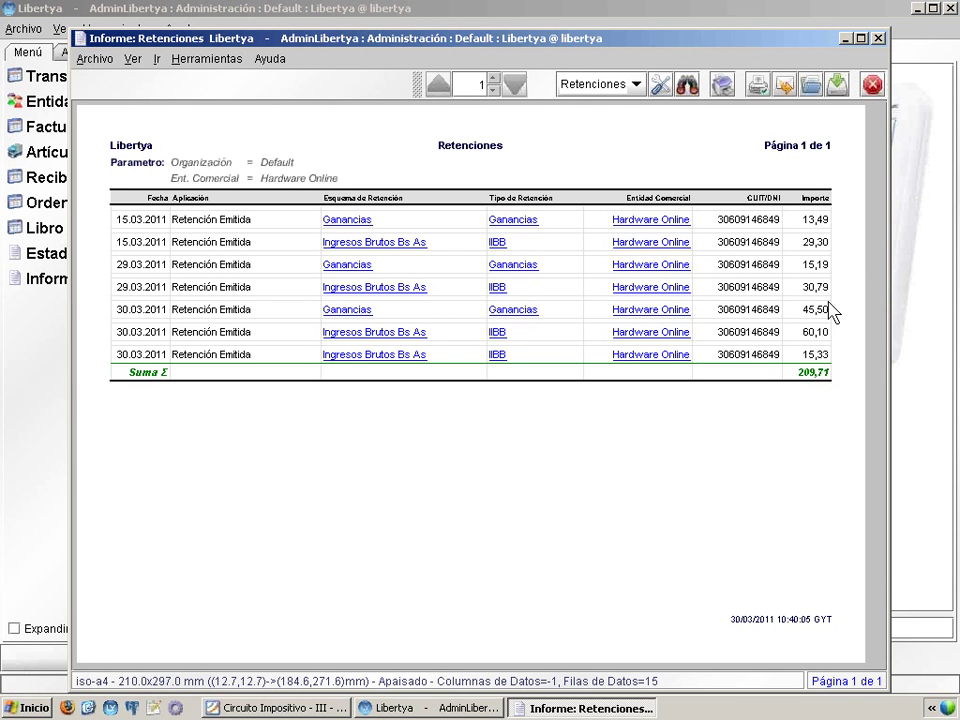
left_click(872, 85)
Step: Switch to the Circuito Impositivo - III presentation and advance to the Resumen slide
left_click(323, 708)
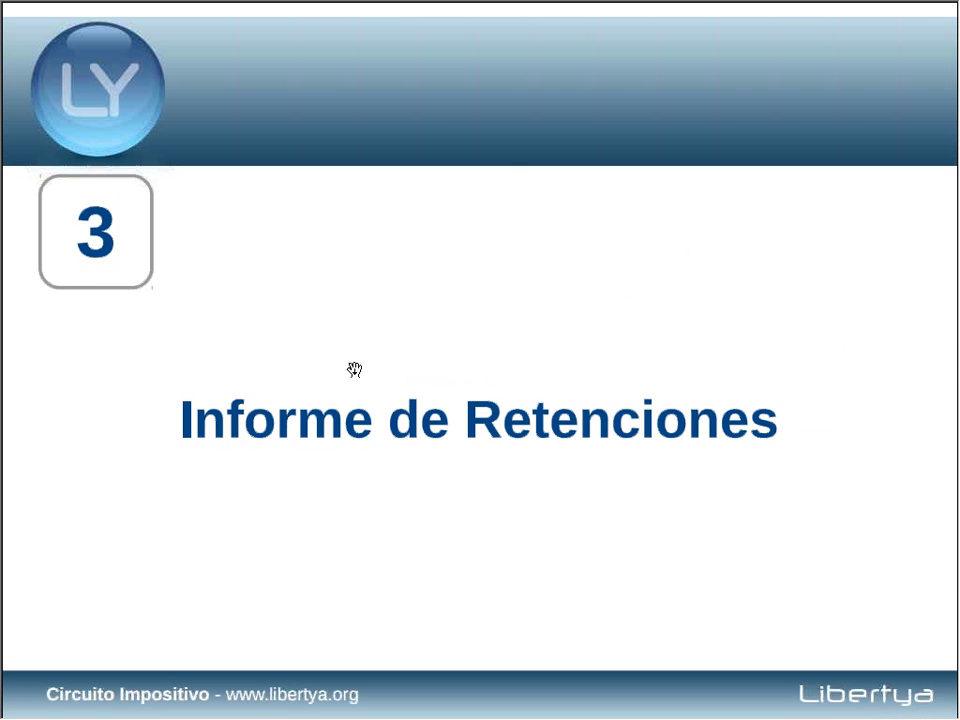
left_click(354, 370)
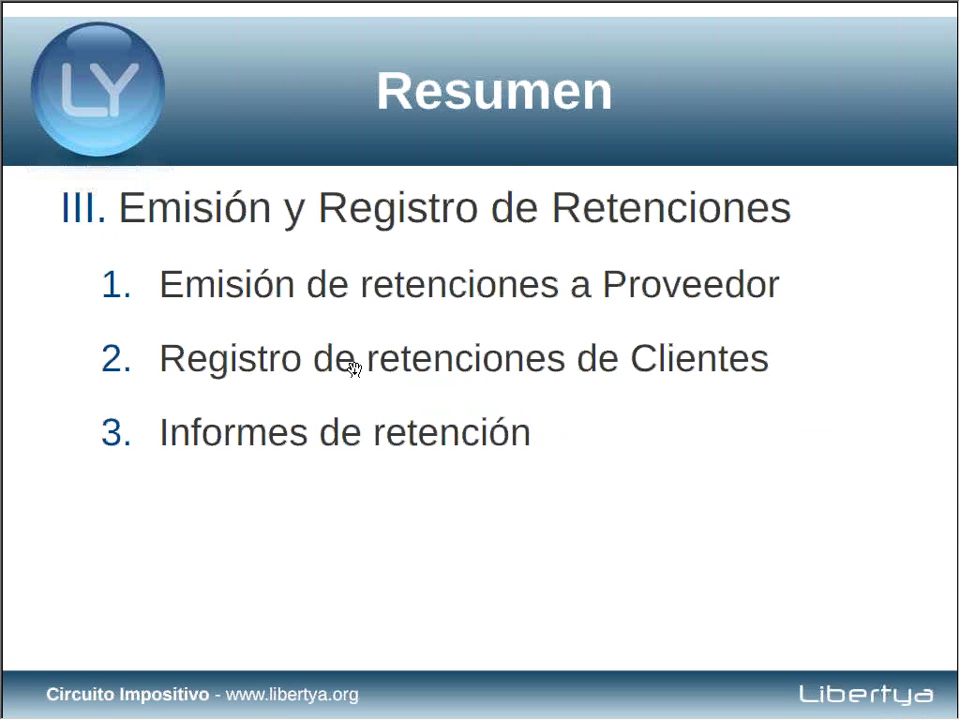